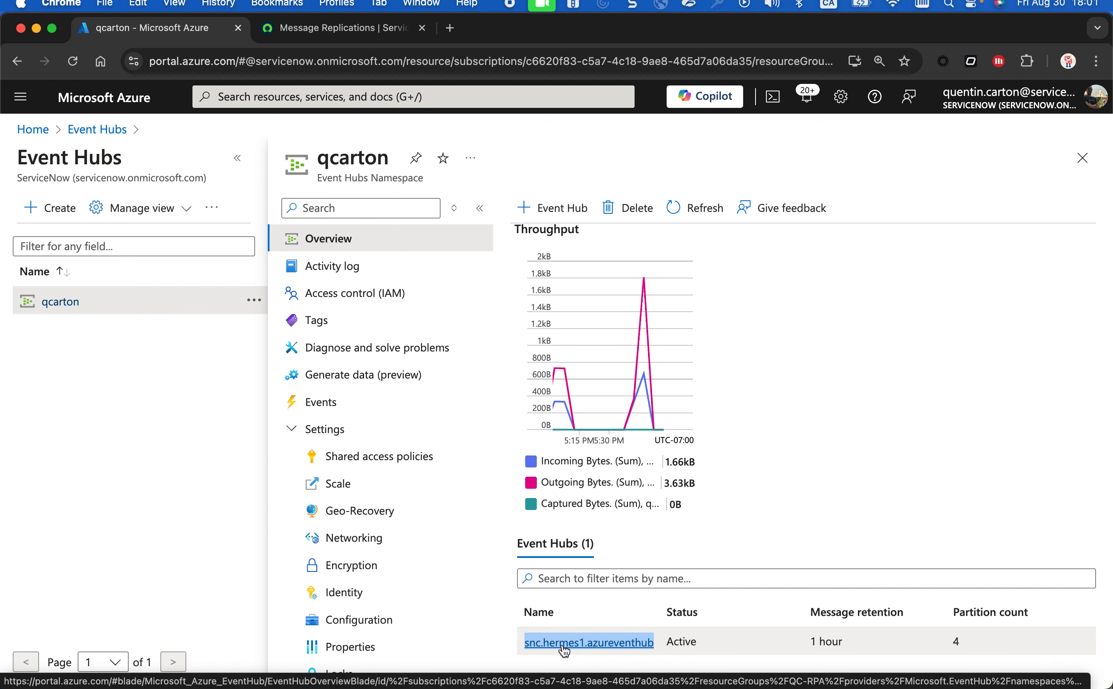
# Step: Add a shared access policy named xssx with Send and Listen permissions to the Event Hubs namespace
pyautogui.click(365, 467)
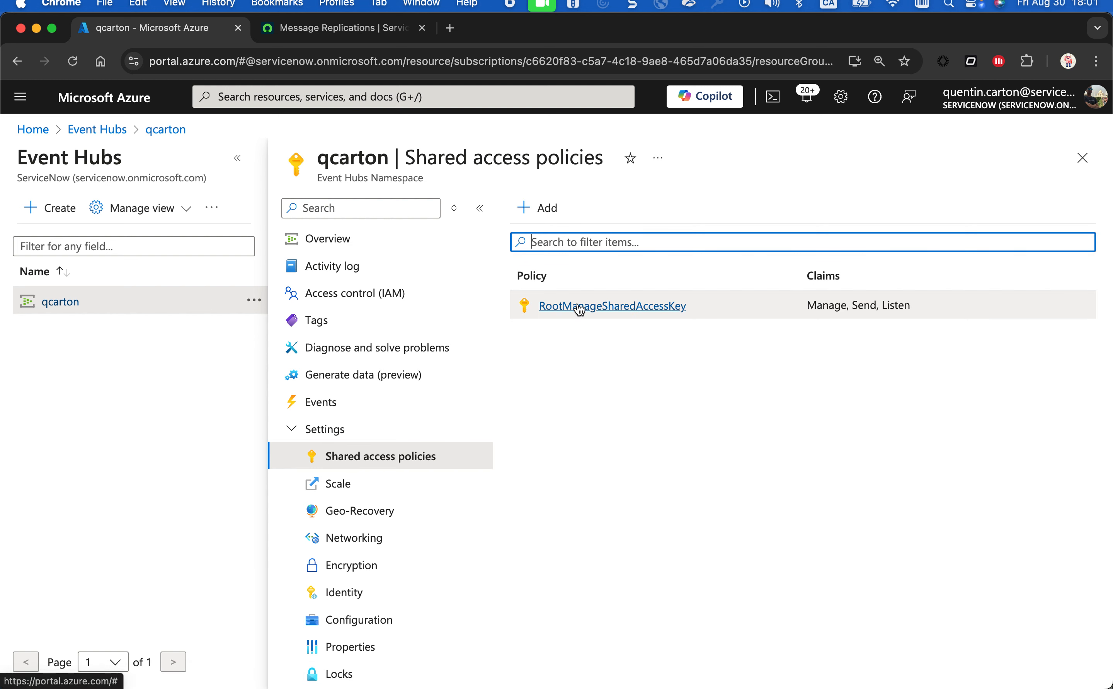
pyautogui.click(547, 211)
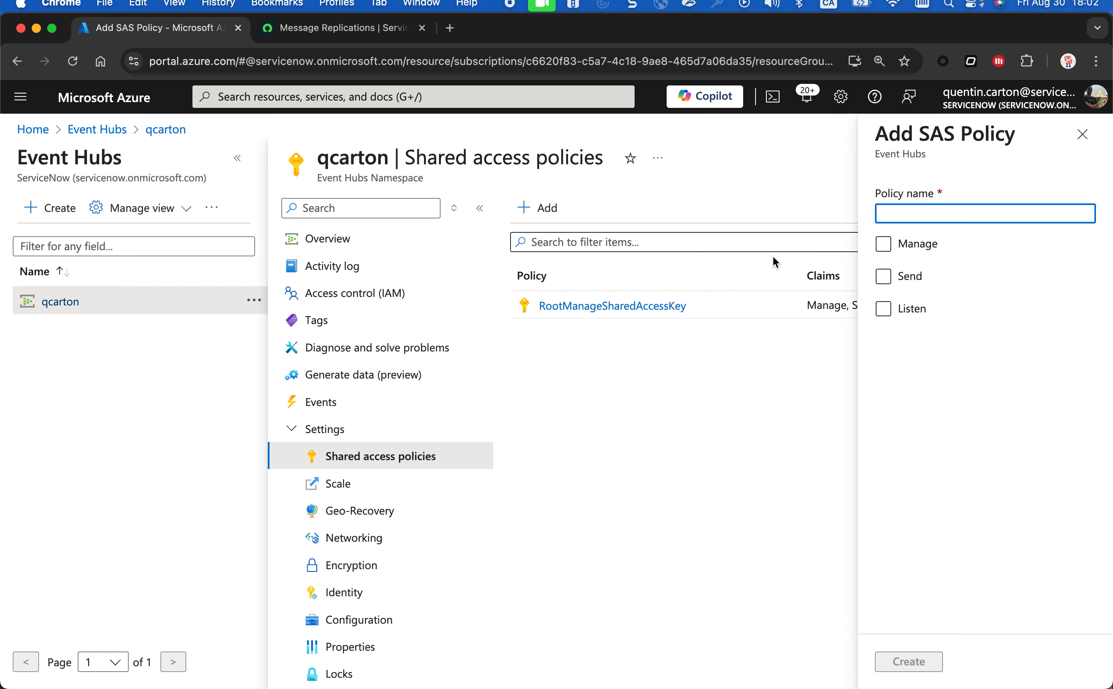
pyautogui.click(883, 277)
pyautogui.click(884, 310)
pyautogui.click(905, 213)
pyautogui.write('xssx')
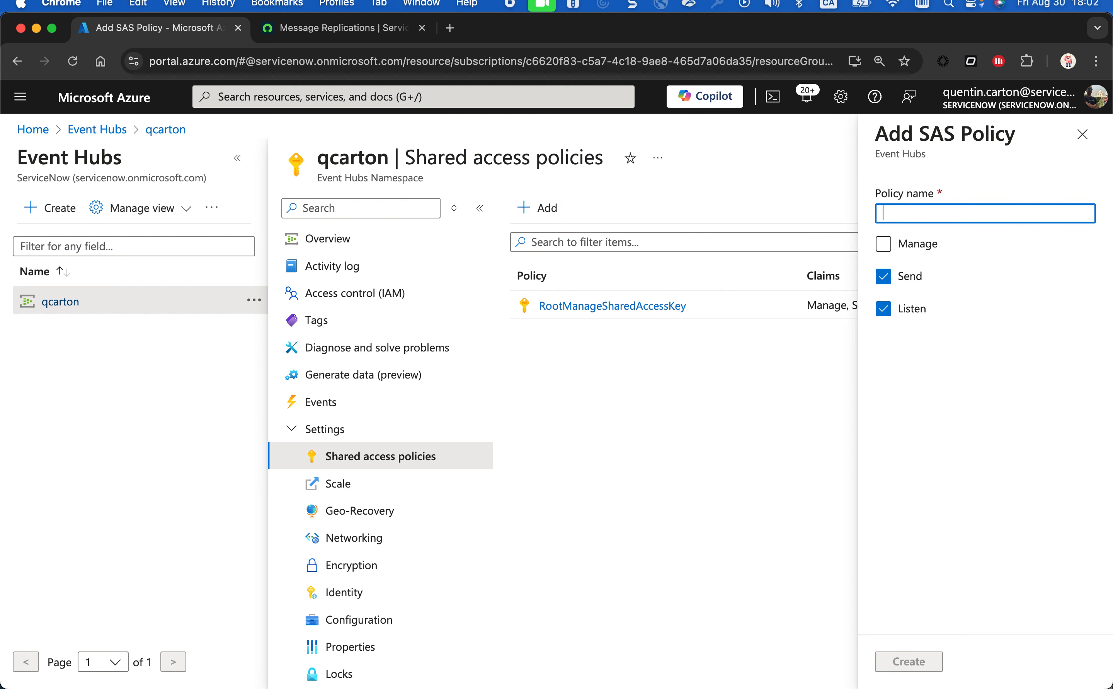
pyautogui.click(916, 661)
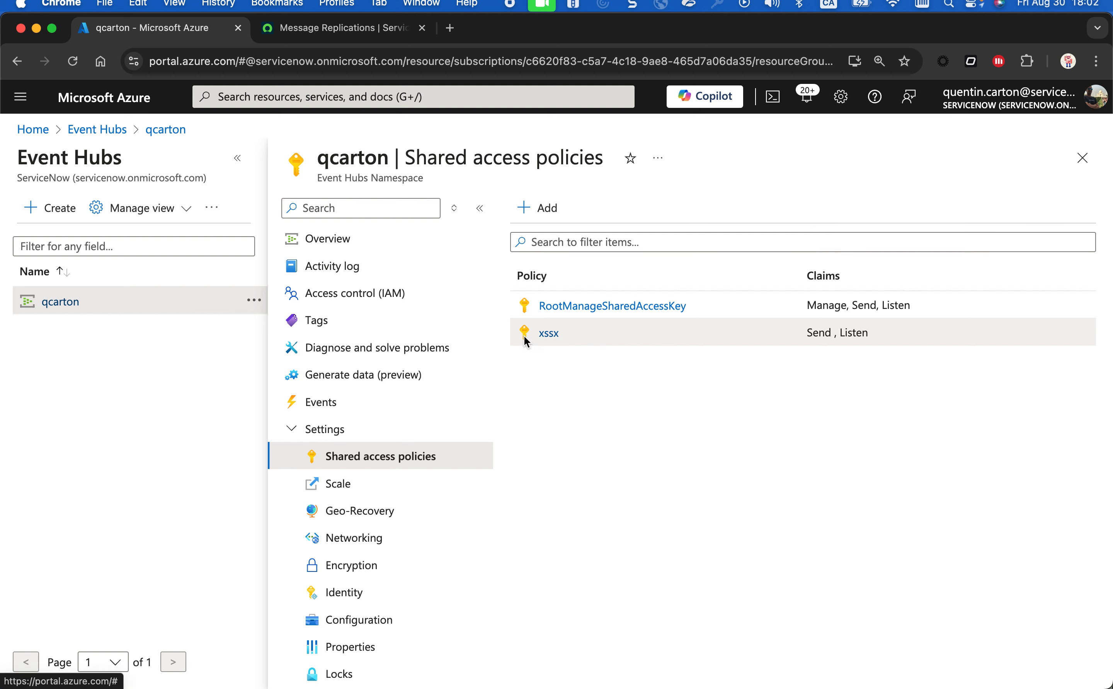
# Step: Open the xssx policy, copy its primary key connection string, and examine the host and shared access key parts
pyautogui.click(549, 334)
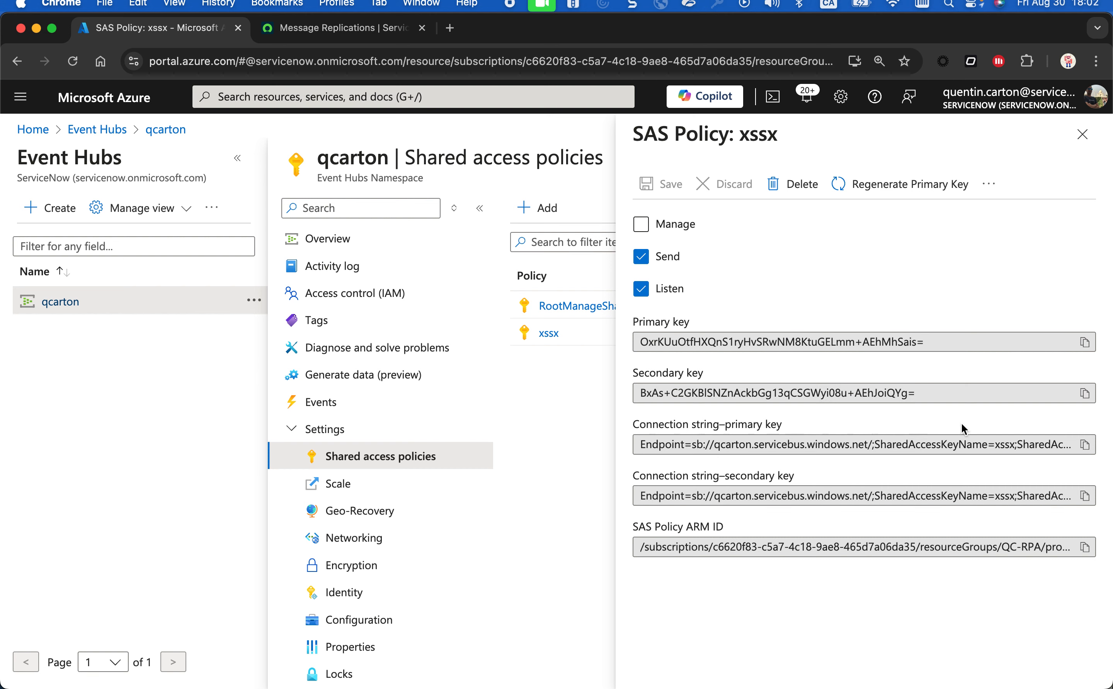
pyautogui.click(1085, 449)
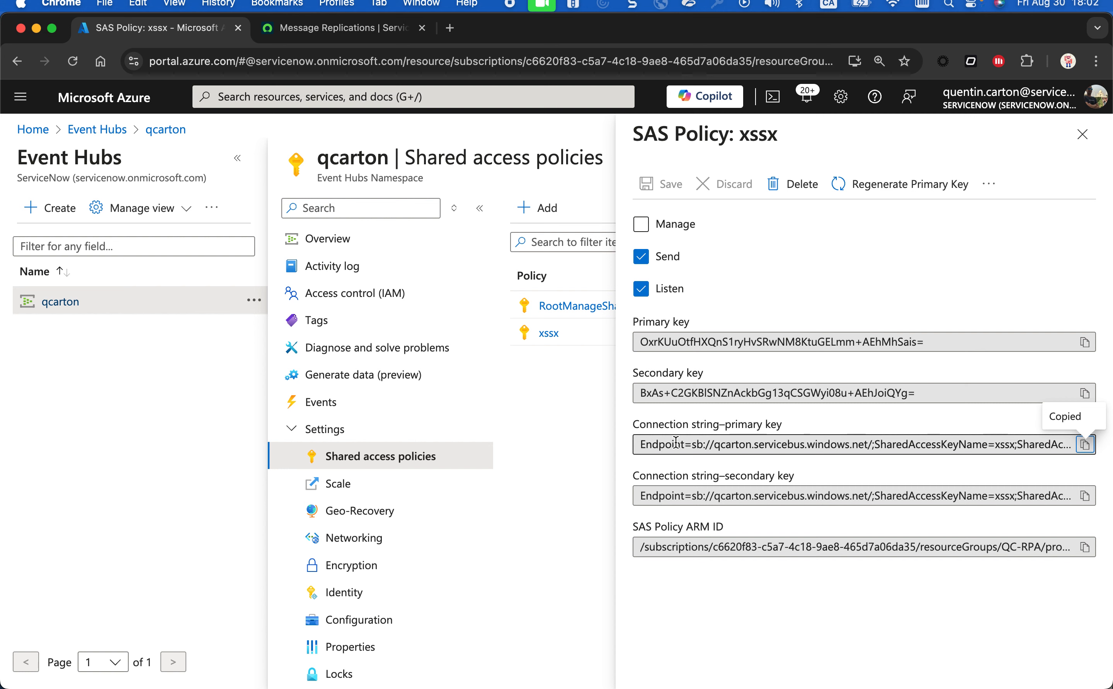
pyautogui.moveTo(714, 449); pyautogui.dragTo(868, 449)
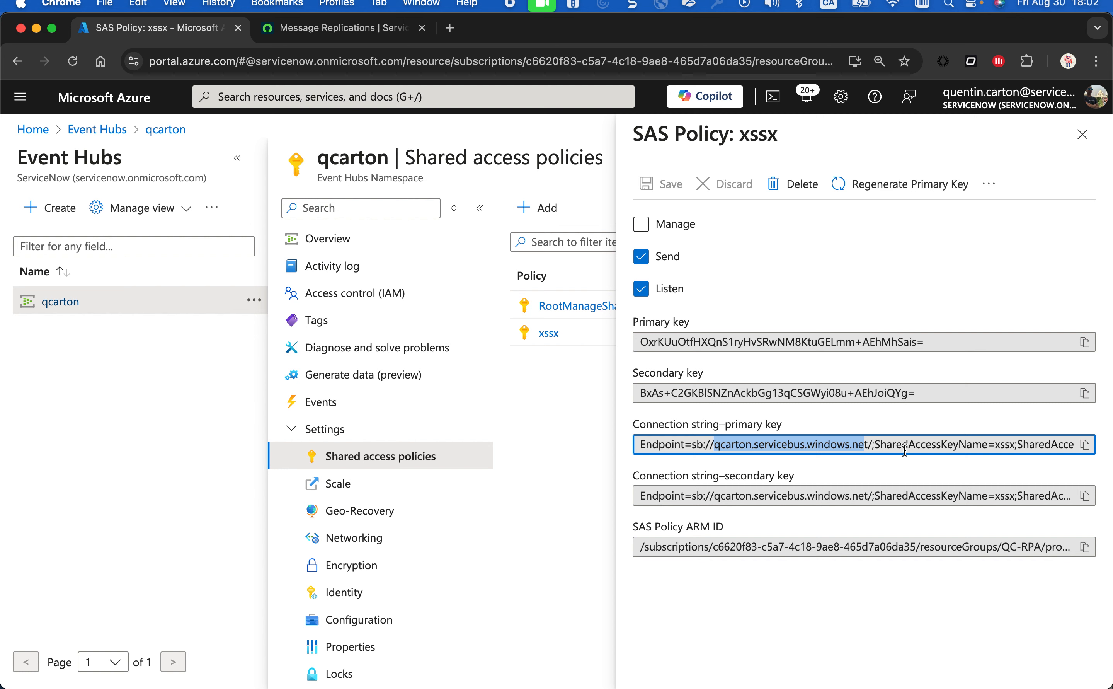
pyautogui.moveTo(905, 452); pyautogui.dragTo(1109, 467)
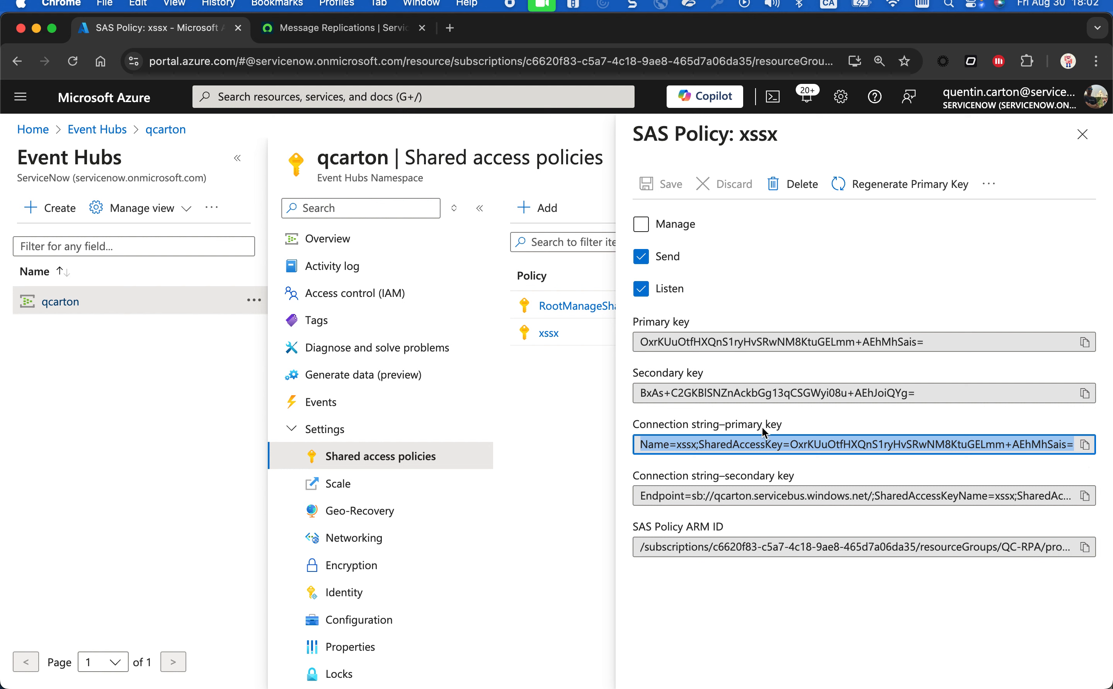
pyautogui.click(782, 445)
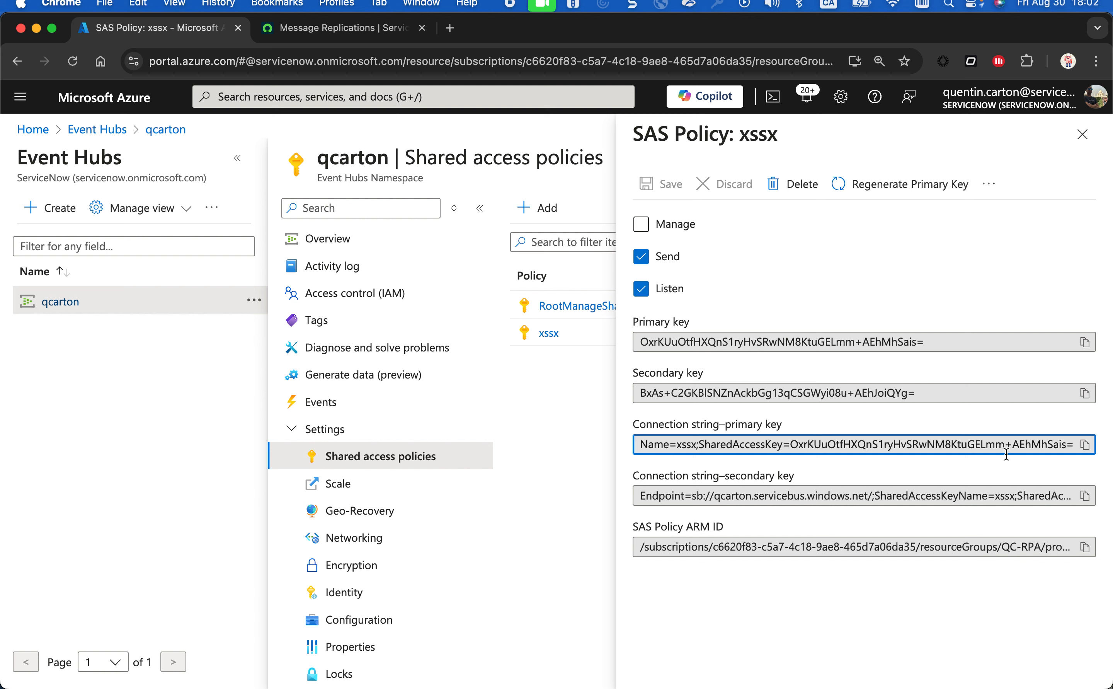
pyautogui.moveTo(677, 424); pyautogui.dragTo(873, 419)
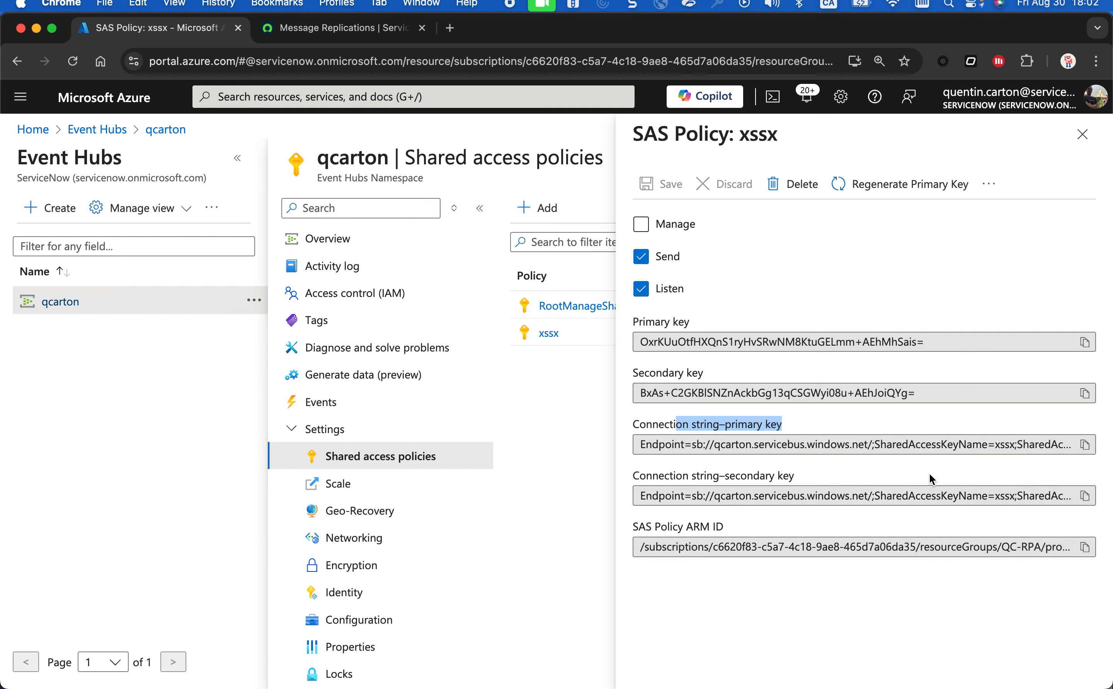
# Step: Delete the xssx shared access policy from the namespace
pyautogui.click(793, 183)
pyautogui.click(691, 268)
pyautogui.click(1083, 135)
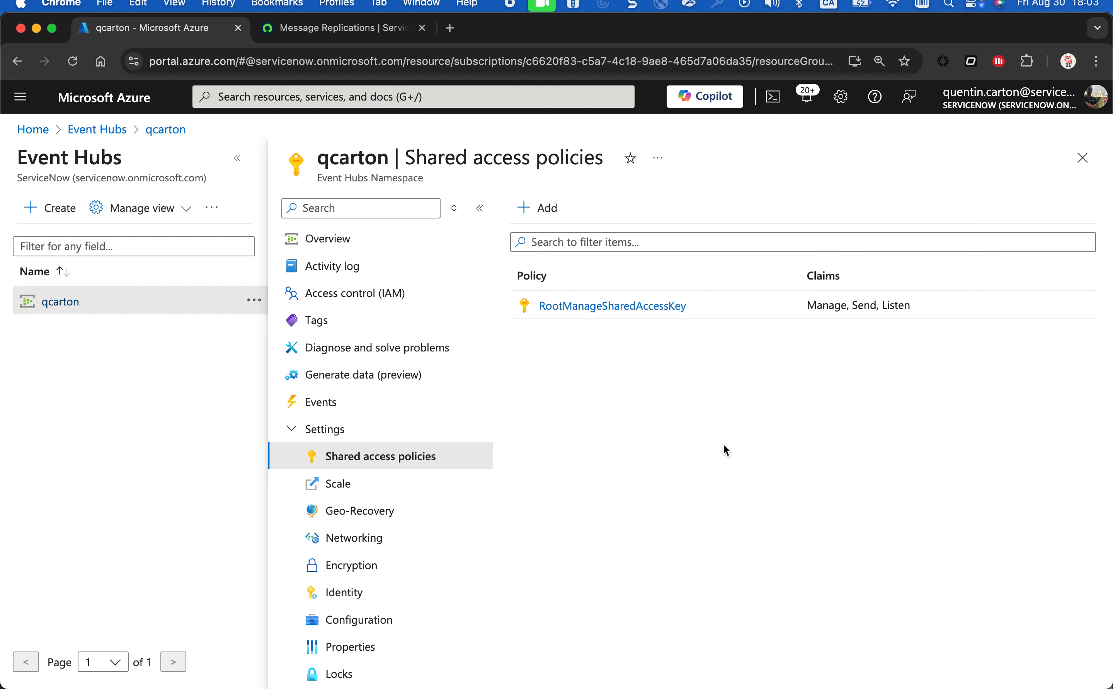
# Step: Switch to ServiceNow and open the Hermes Messaging Service Topics list
pyautogui.click(308, 40)
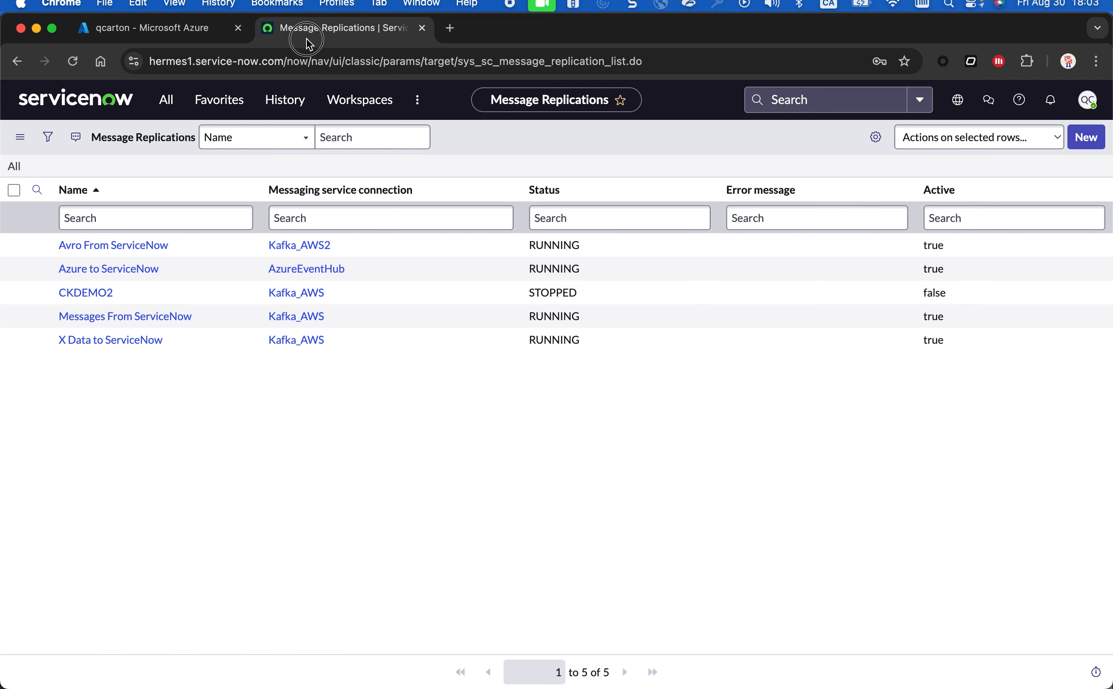
pyautogui.click(168, 106)
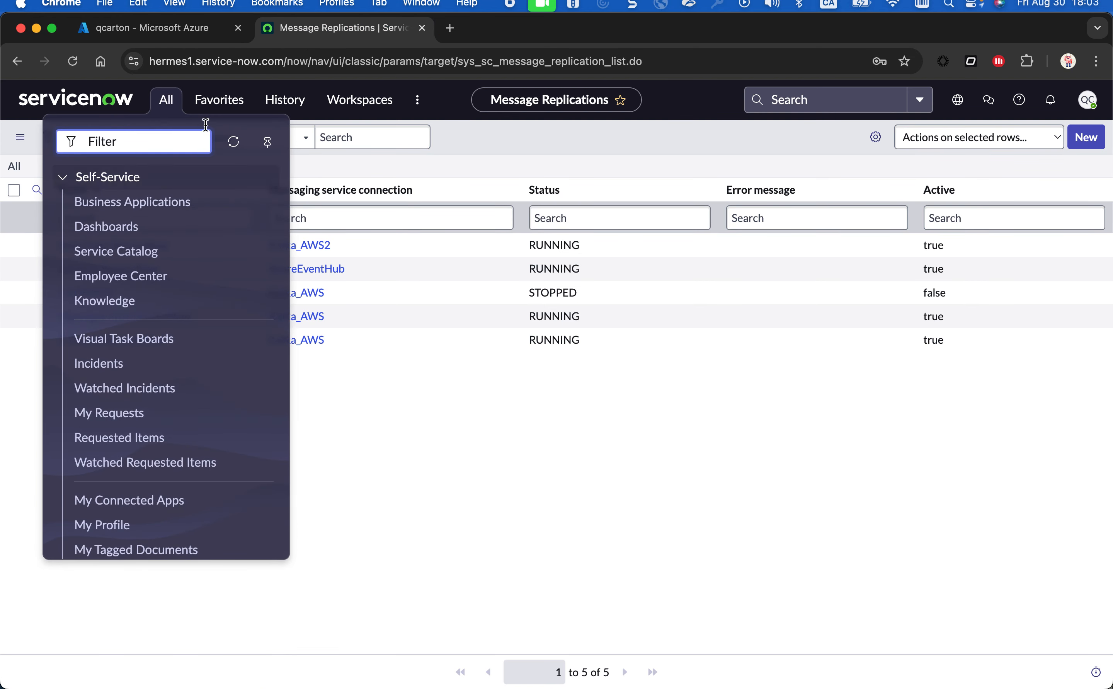
pyautogui.write('topic')
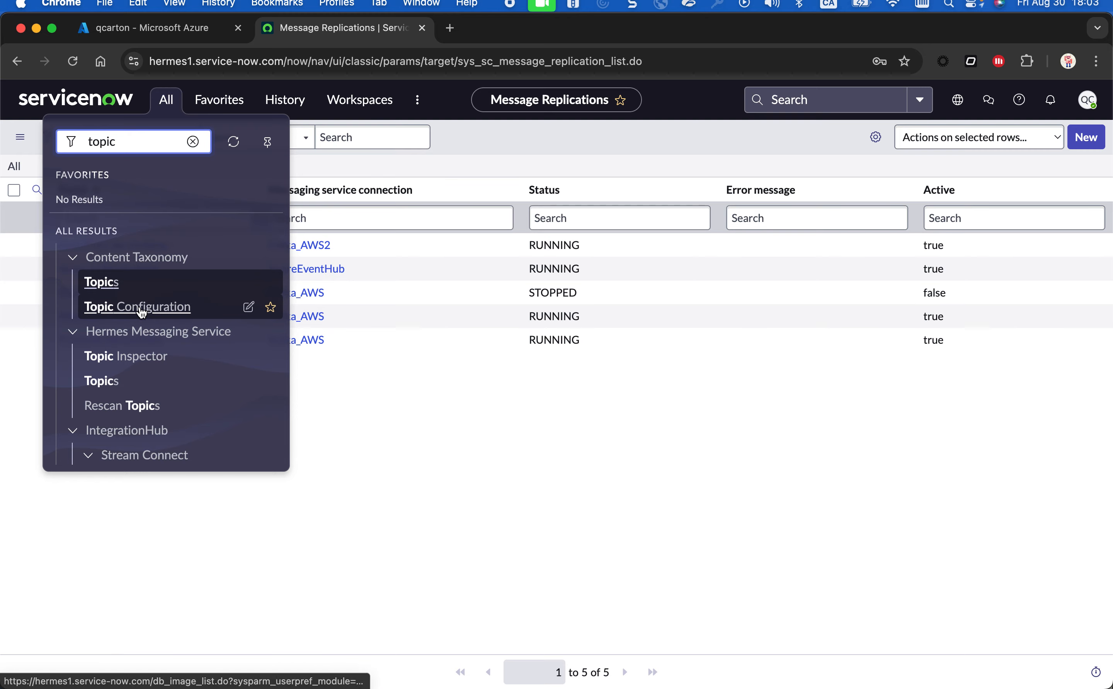
pyautogui.click(120, 388)
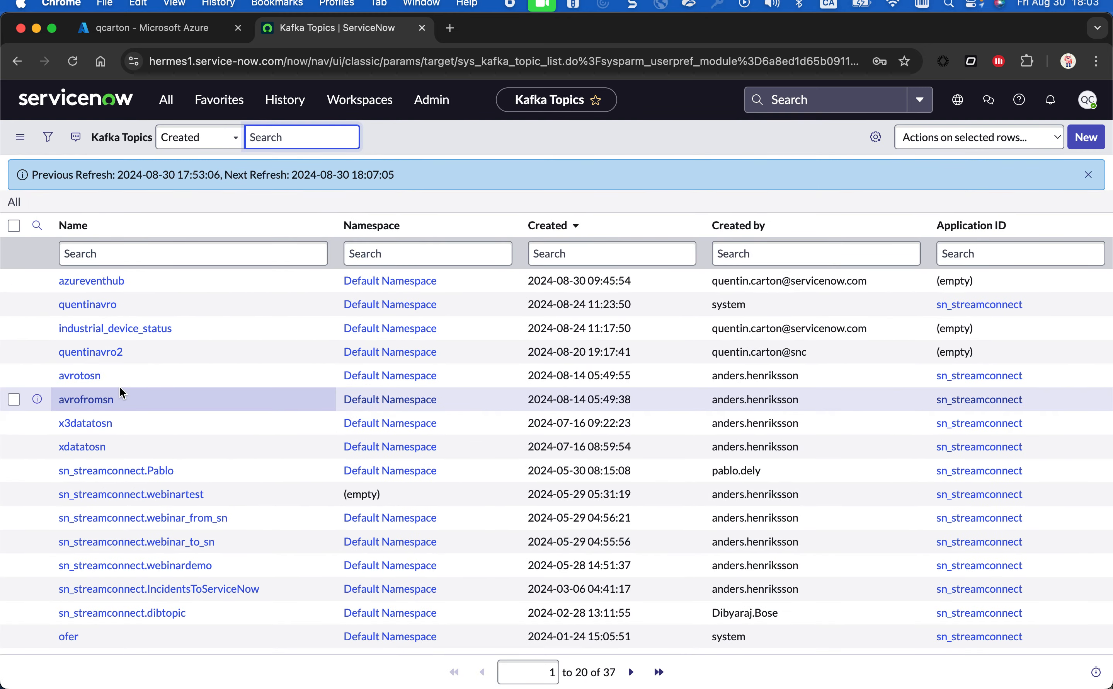
# Step: Preview the azureventhub topic record and check its cluster topic name
pyautogui.click(37, 281)
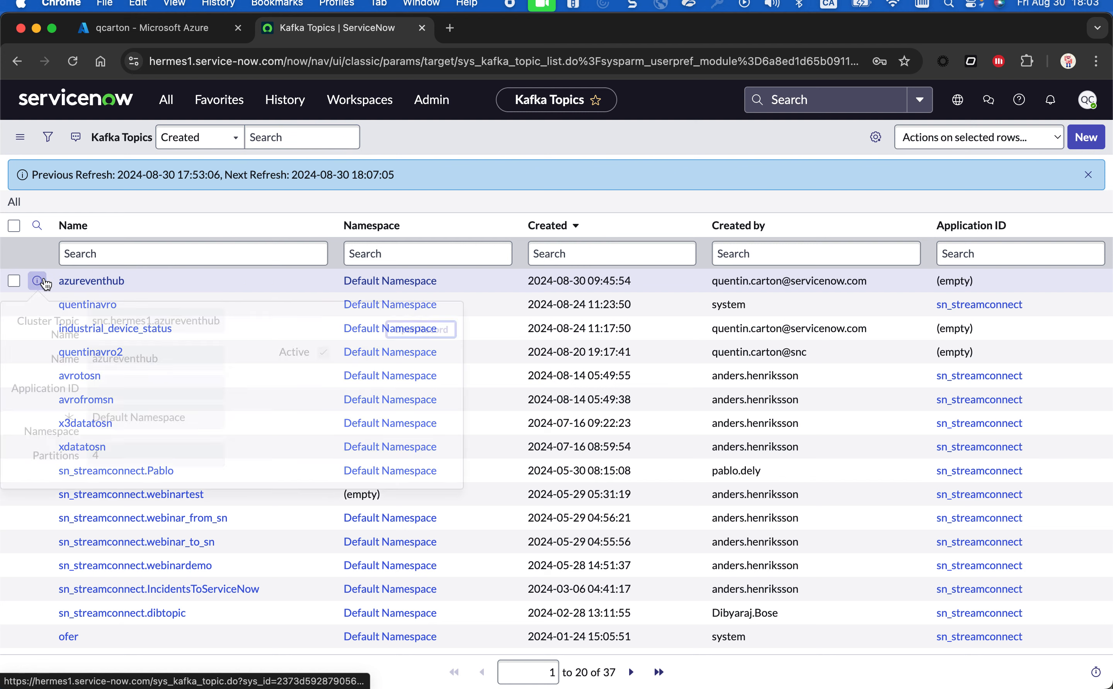
pyautogui.click(91, 324)
pyautogui.doubleClick(176, 327)
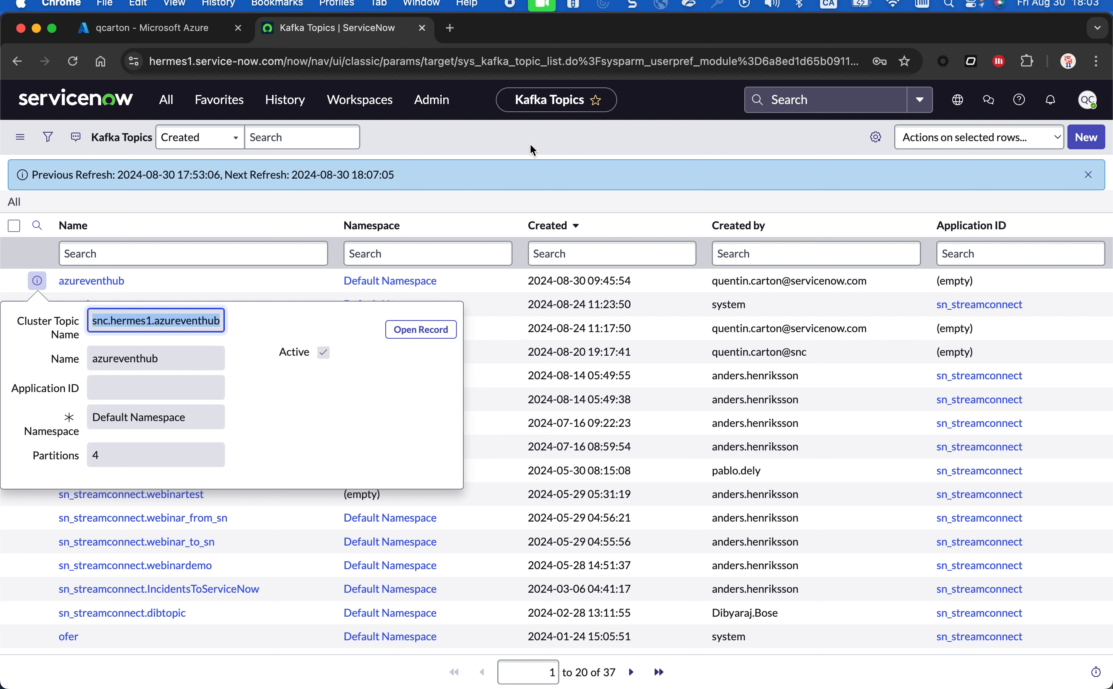
pyautogui.press('Escape')
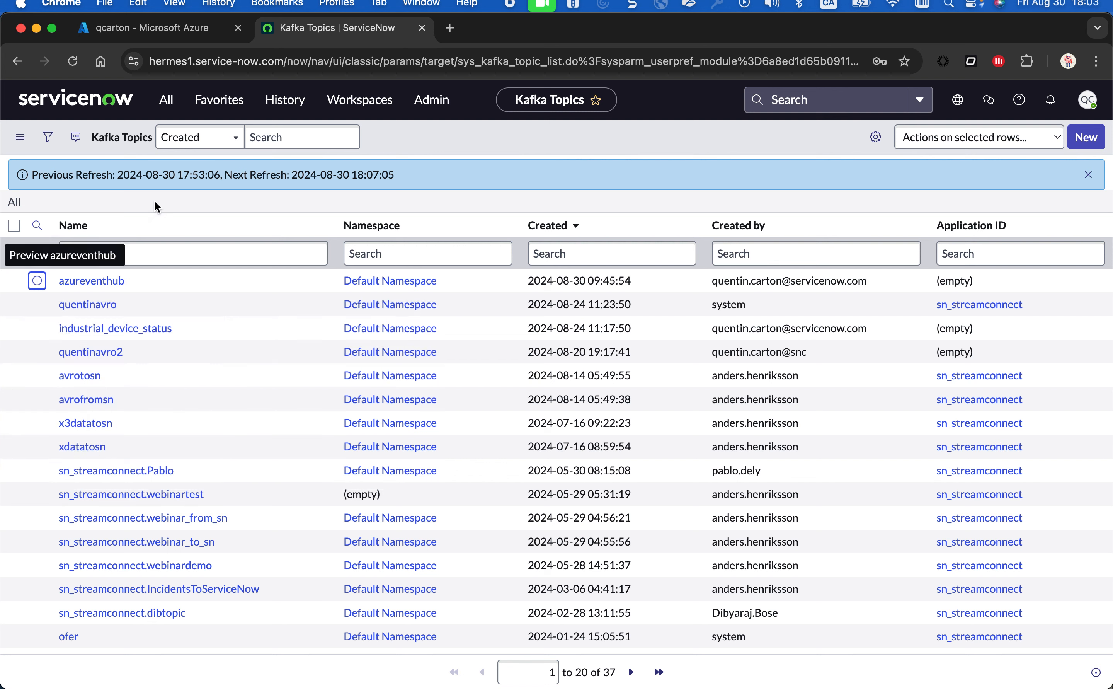
# Step: Open the IntegrationHub Credentials list by searching the application navigator for credentials
pyautogui.click(165, 100)
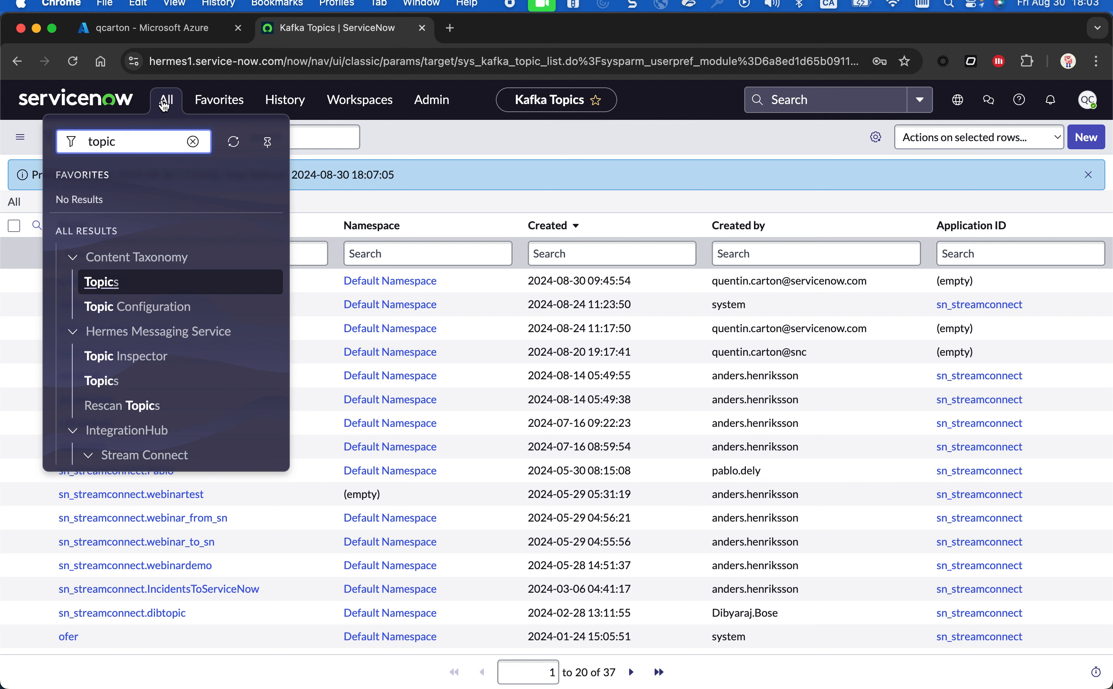
pyautogui.click(193, 142)
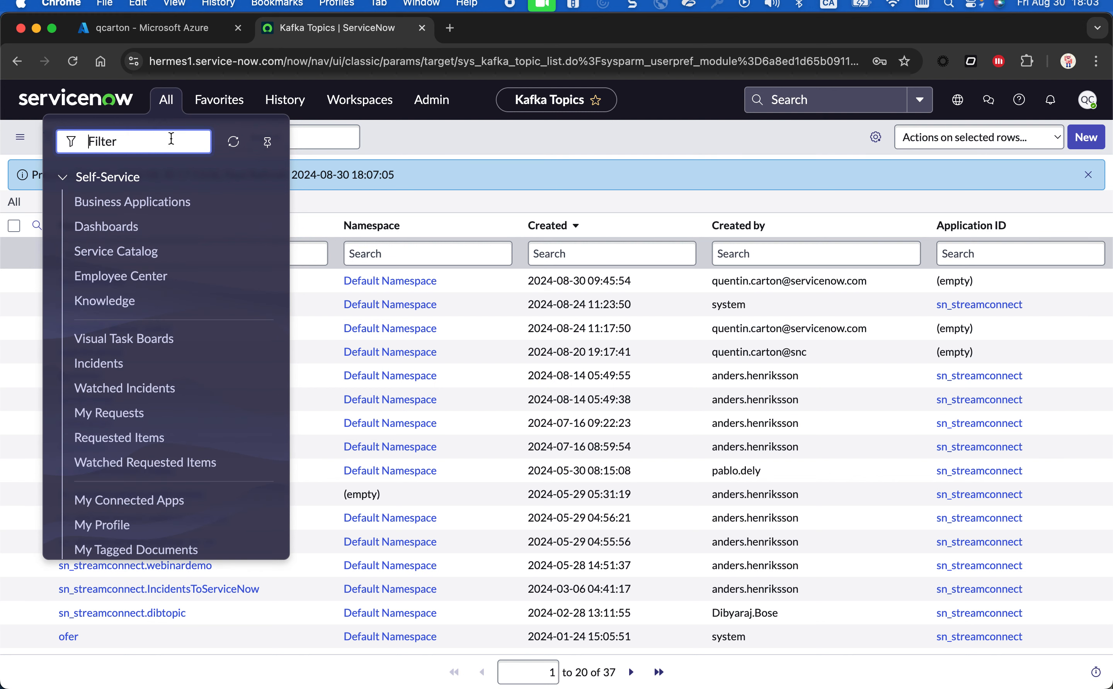
pyautogui.write('kafka cre')
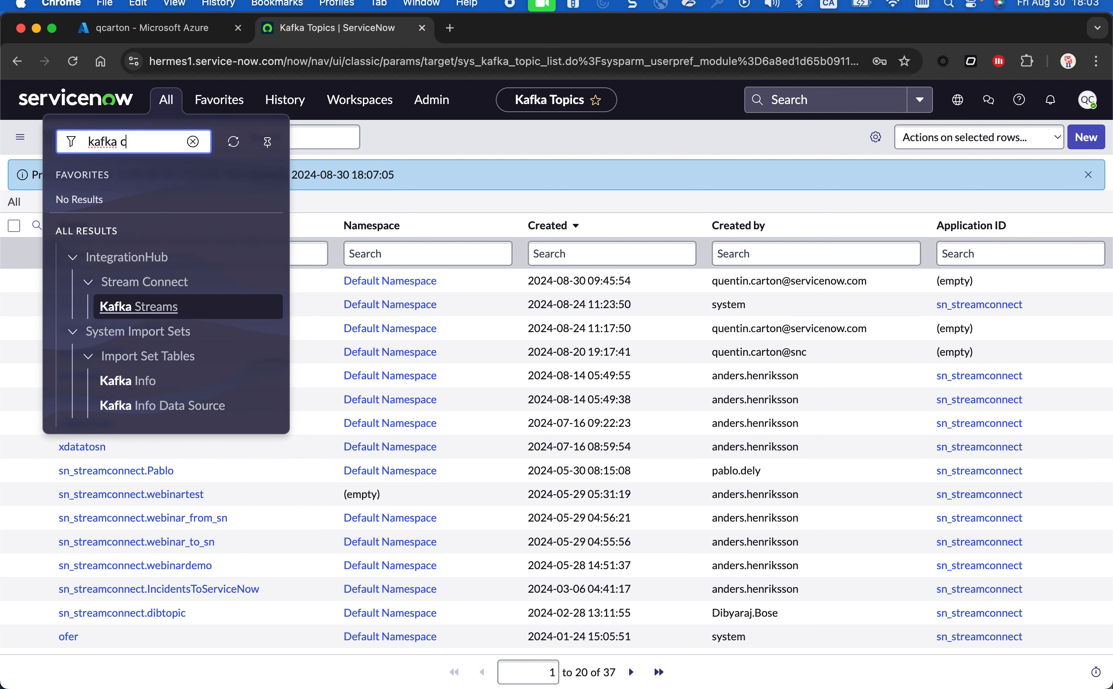
pyautogui.press('BackSpace')
pyautogui.press('BackSpace')
pyautogui.press('BackSpace')
pyautogui.press('BackSpace')
pyautogui.press('super+a')
pyautogui.write('credentials')
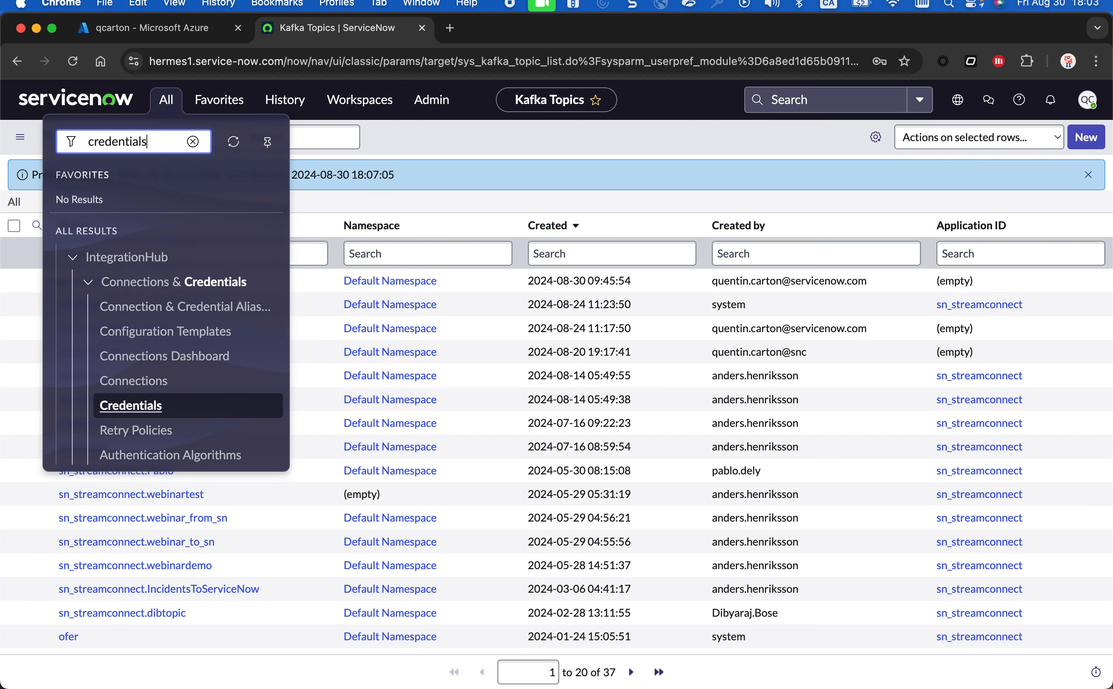
pyautogui.click(131, 406)
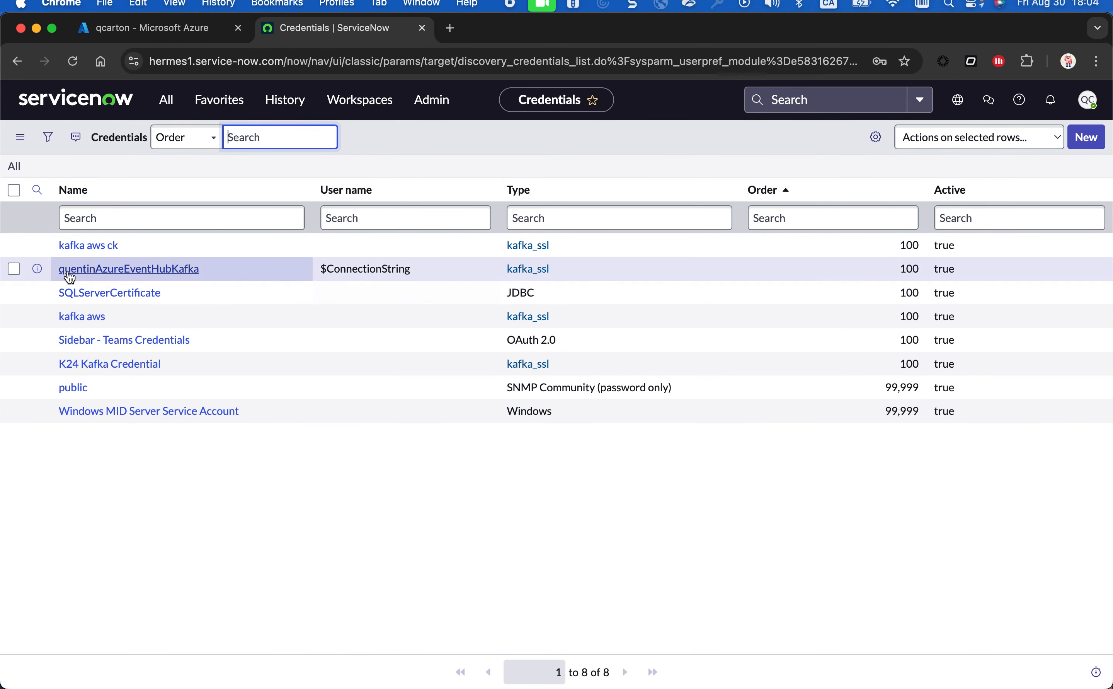
# Step: Open the Azure Event Hub Kafka SSL credentials record and examine its security protocol options and SSL truststore
pyautogui.click(37, 268)
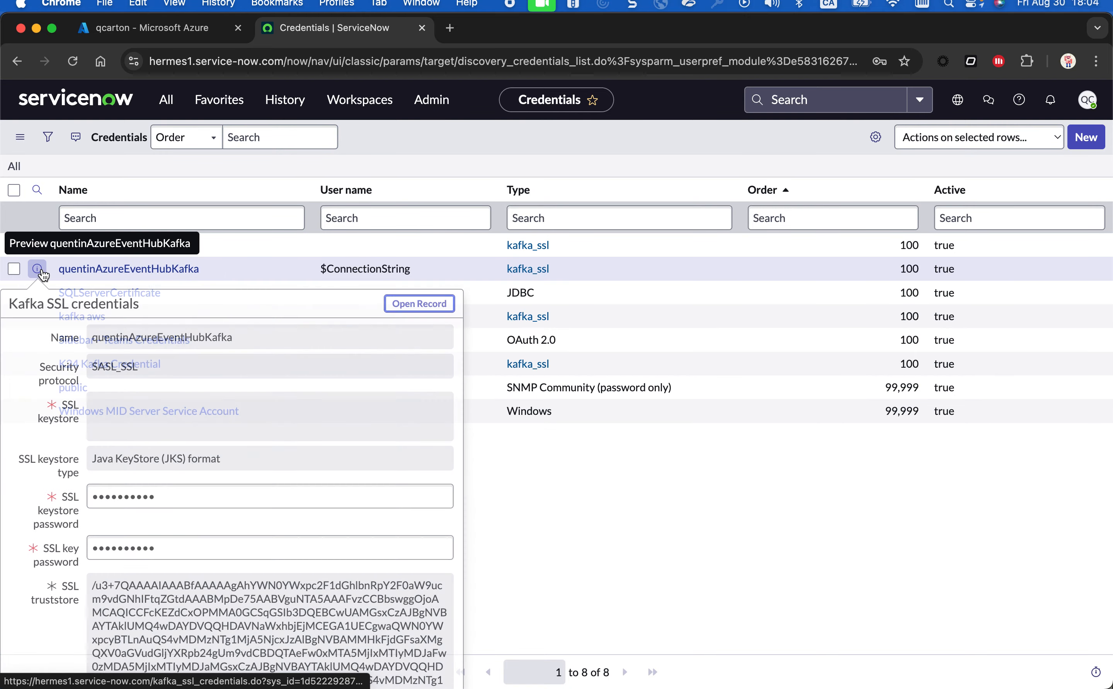
pyautogui.click(449, 304)
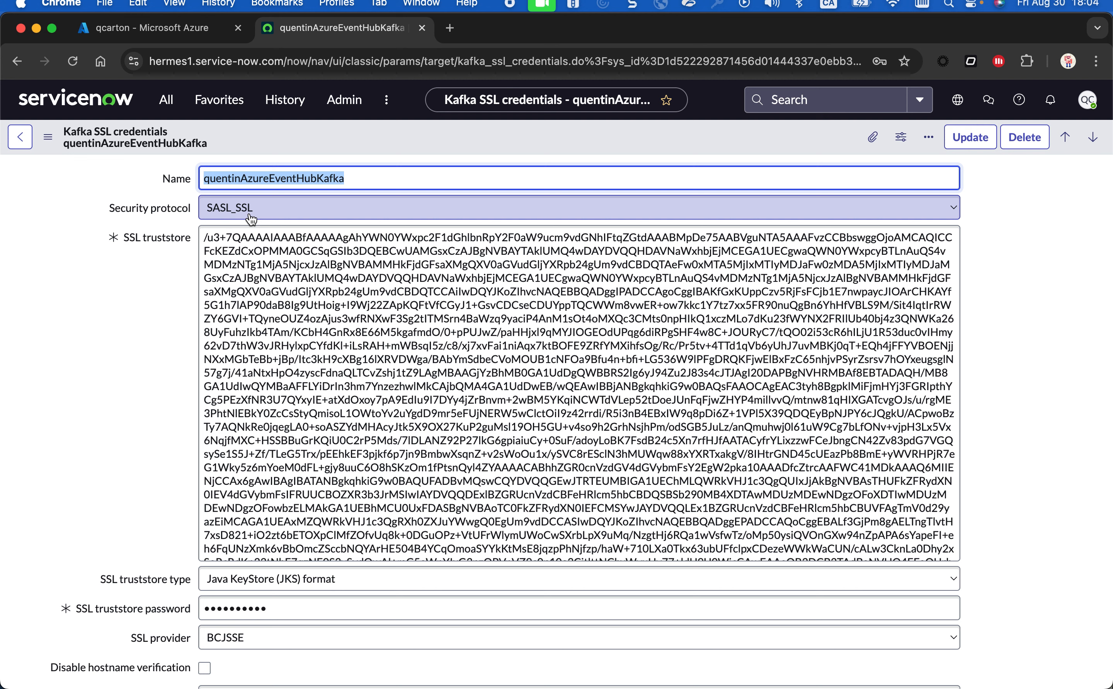
pyautogui.click(238, 221)
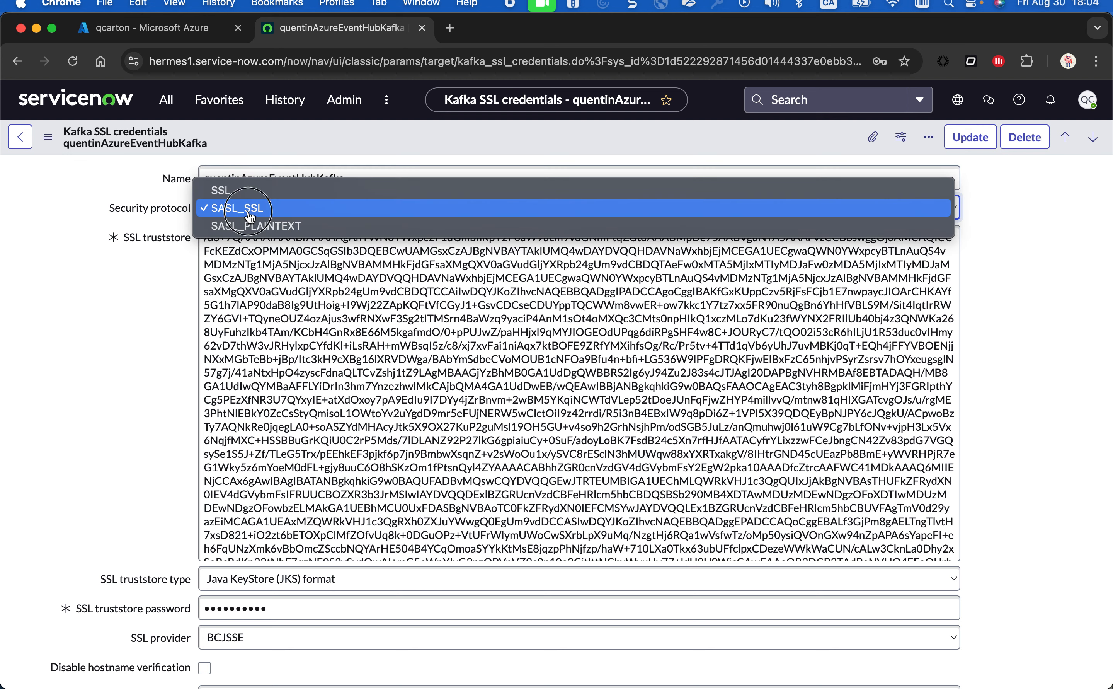
pyautogui.click(192, 209)
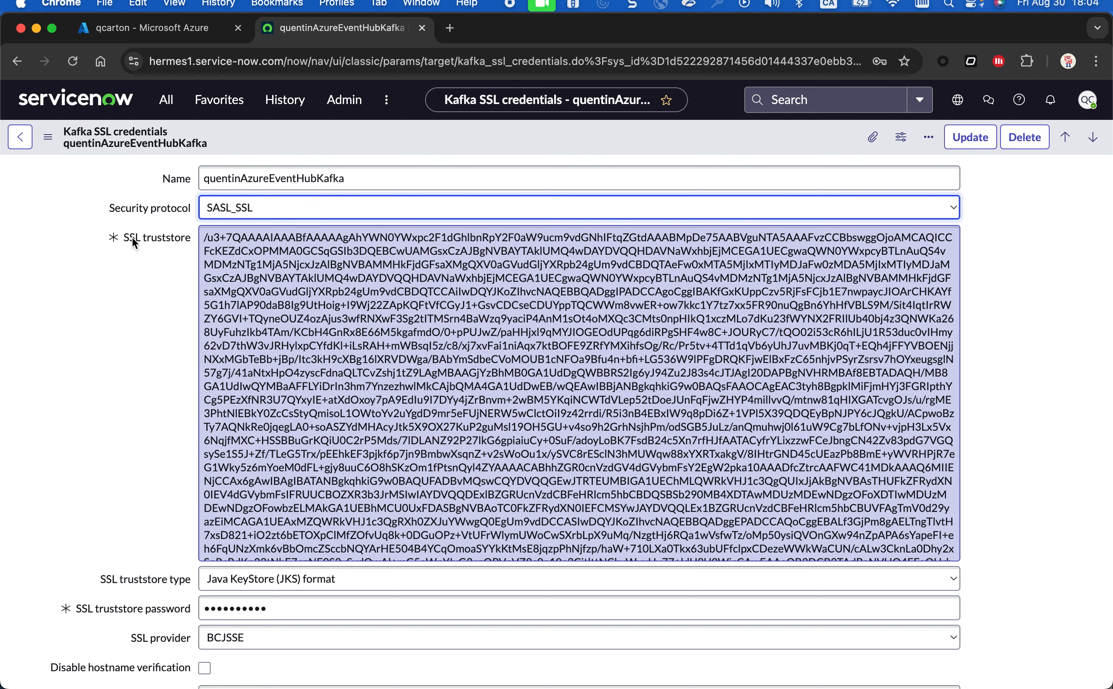
pyautogui.moveTo(132, 238)
pyautogui.moveTo(130, 244)
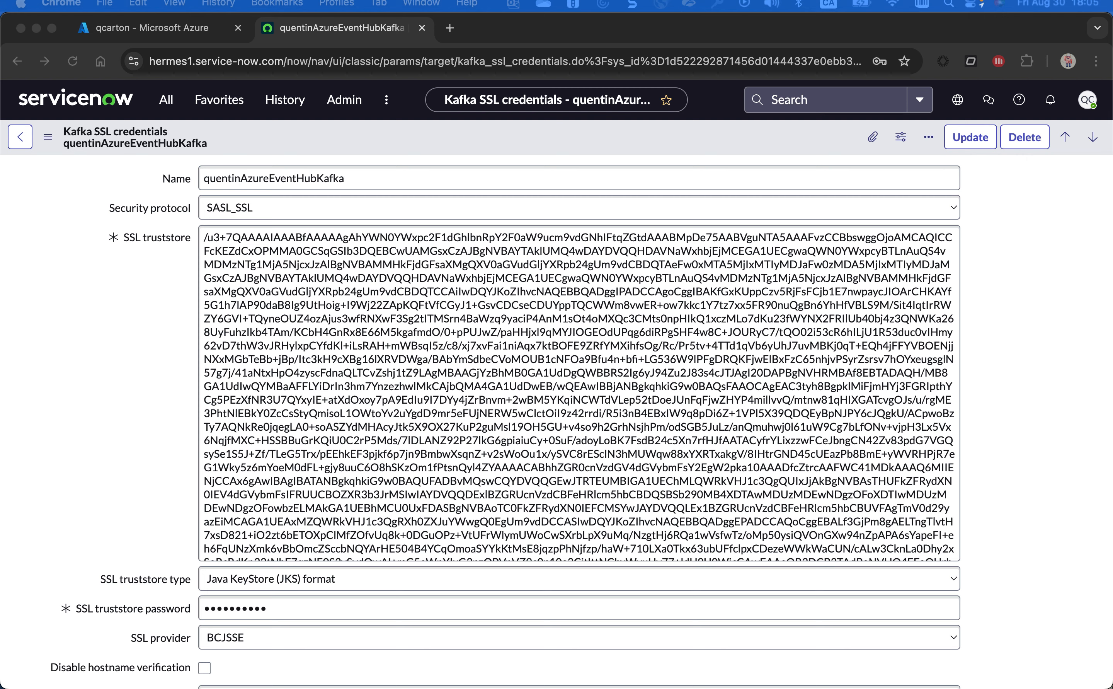
# Step: Switch to the Terminal and examine the base64 command that encodes cacerts into jksfile, along with the encoded output
pyautogui.moveTo(617, 1); pyautogui.dragTo(455, 61)
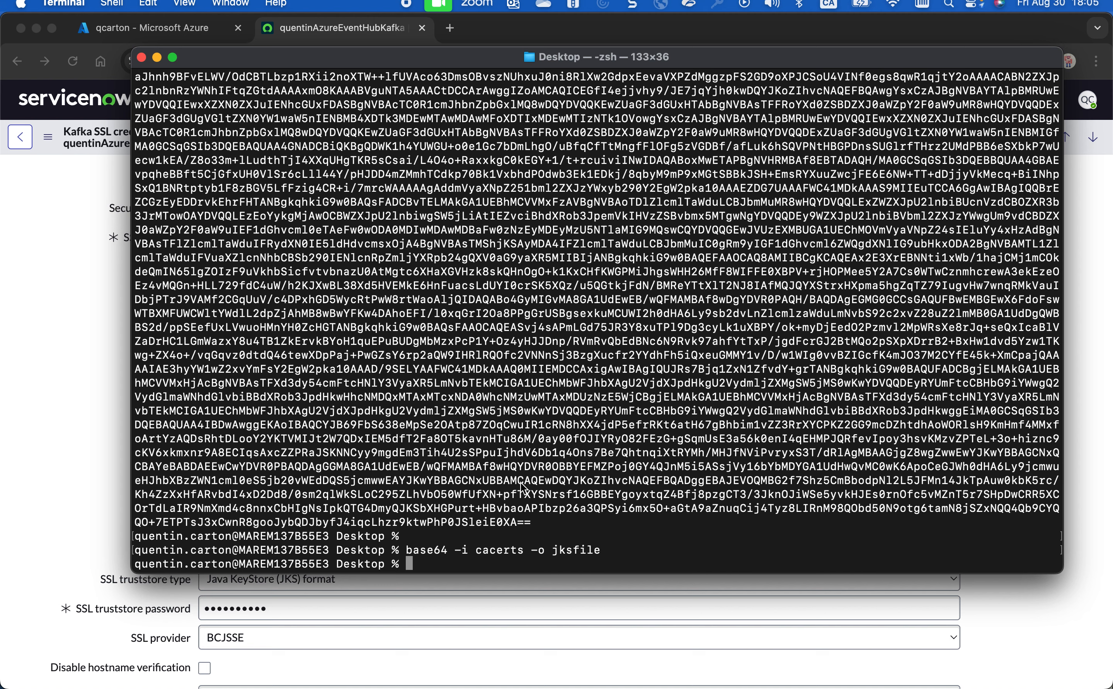
pyautogui.moveTo(476, 551); pyautogui.dragTo(527, 557)
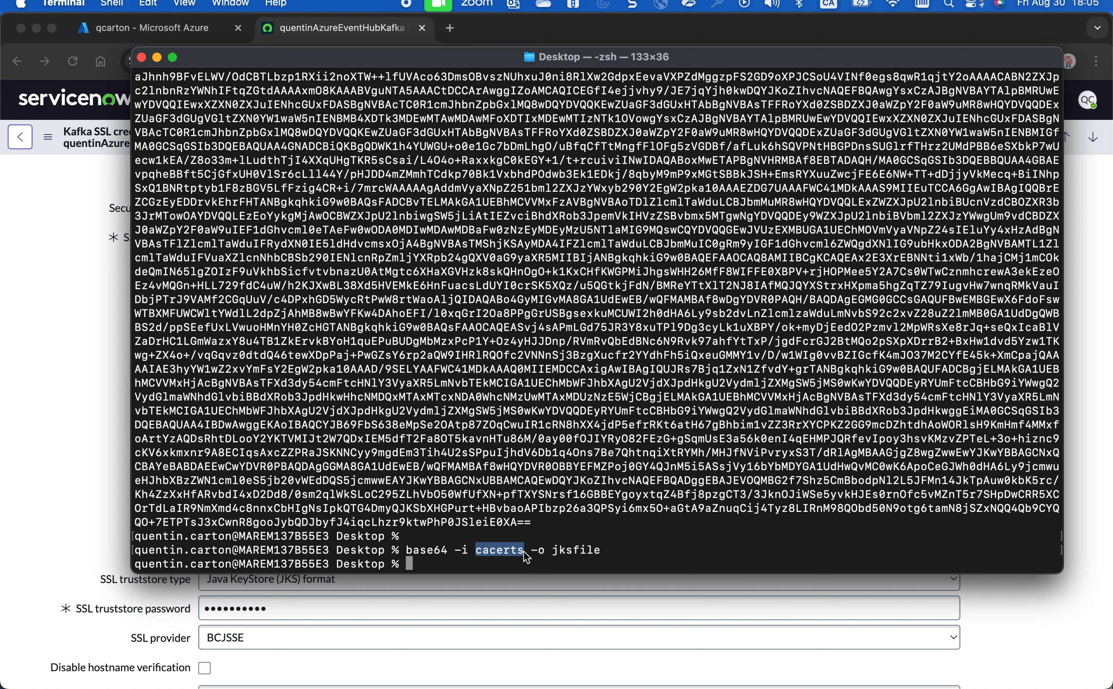
pyautogui.moveTo(413, 551); pyautogui.dragTo(444, 557)
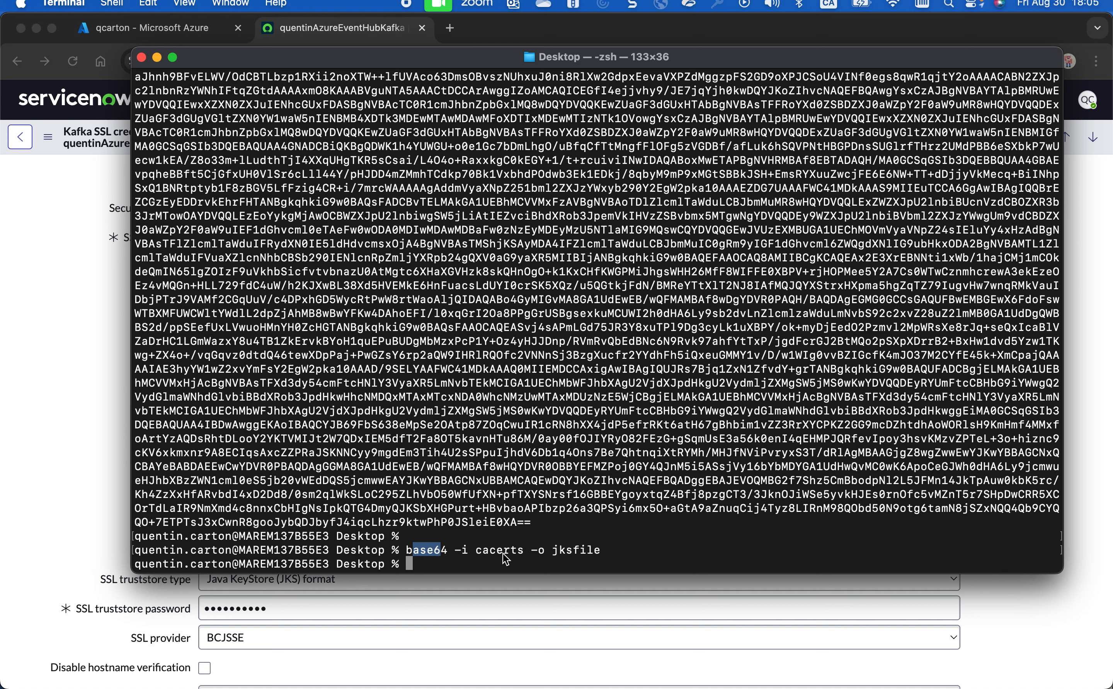
pyautogui.doubleClick(555, 553)
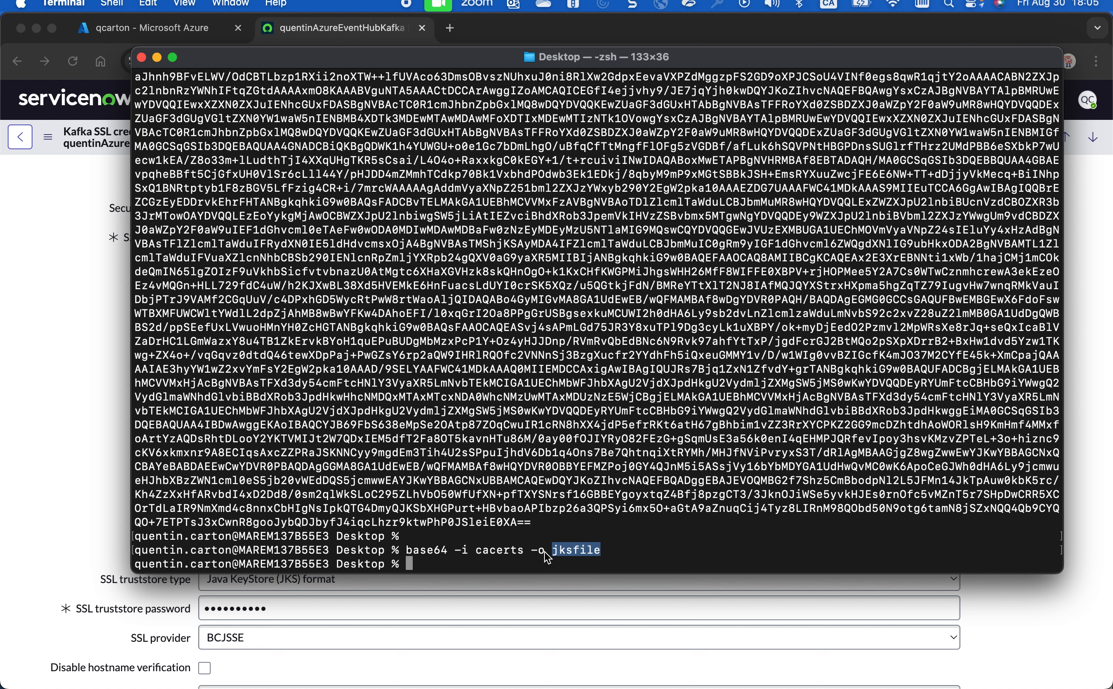
pyautogui.moveTo(483, 551); pyautogui.dragTo(502, 552)
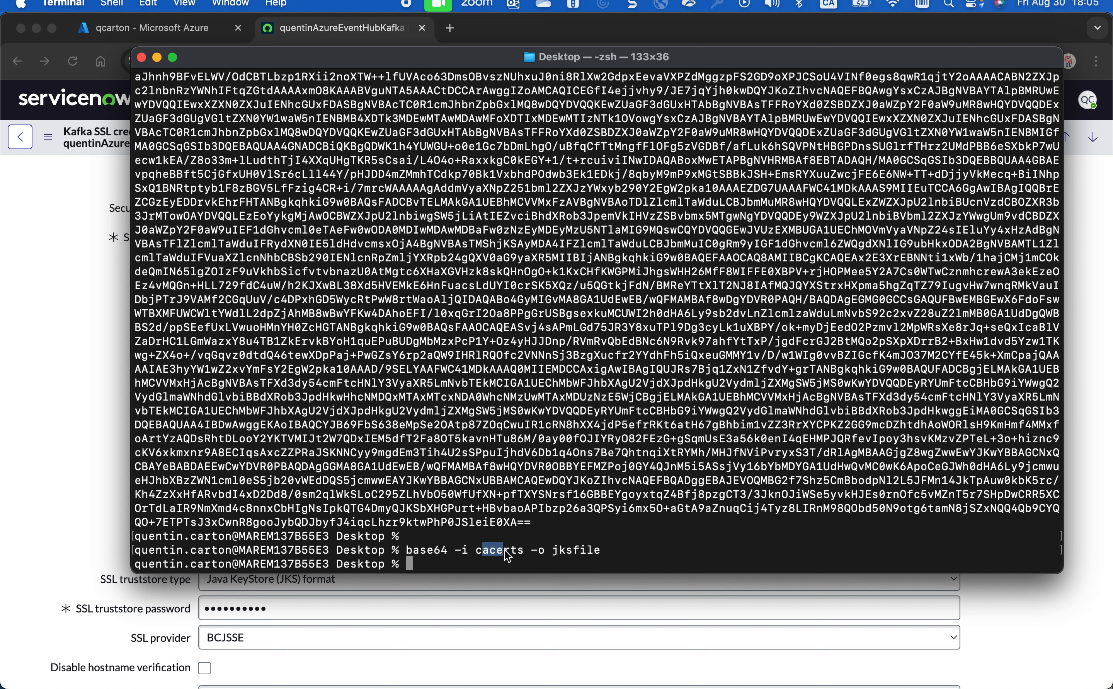
pyautogui.doubleClick(556, 553)
pyautogui.moveTo(565, 525); pyautogui.dragTo(475, 338)
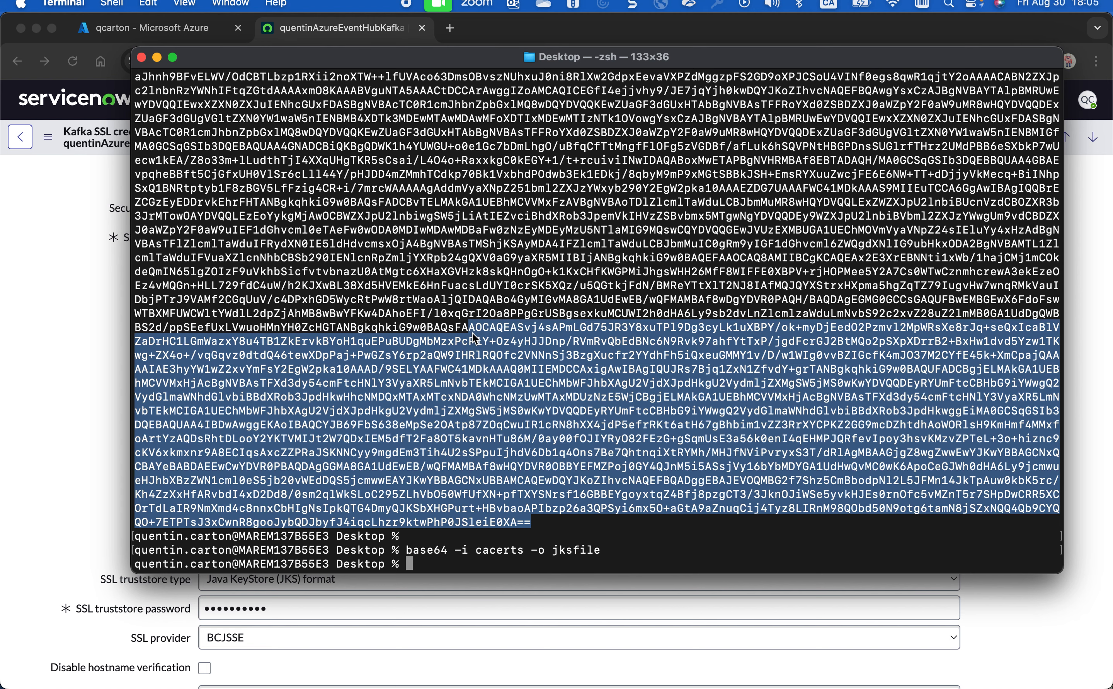
pyautogui.click(564, 564)
pyautogui.moveTo(554, 551); pyautogui.dragTo(601, 551)
pyautogui.click(543, 566)
pyautogui.write('cat')
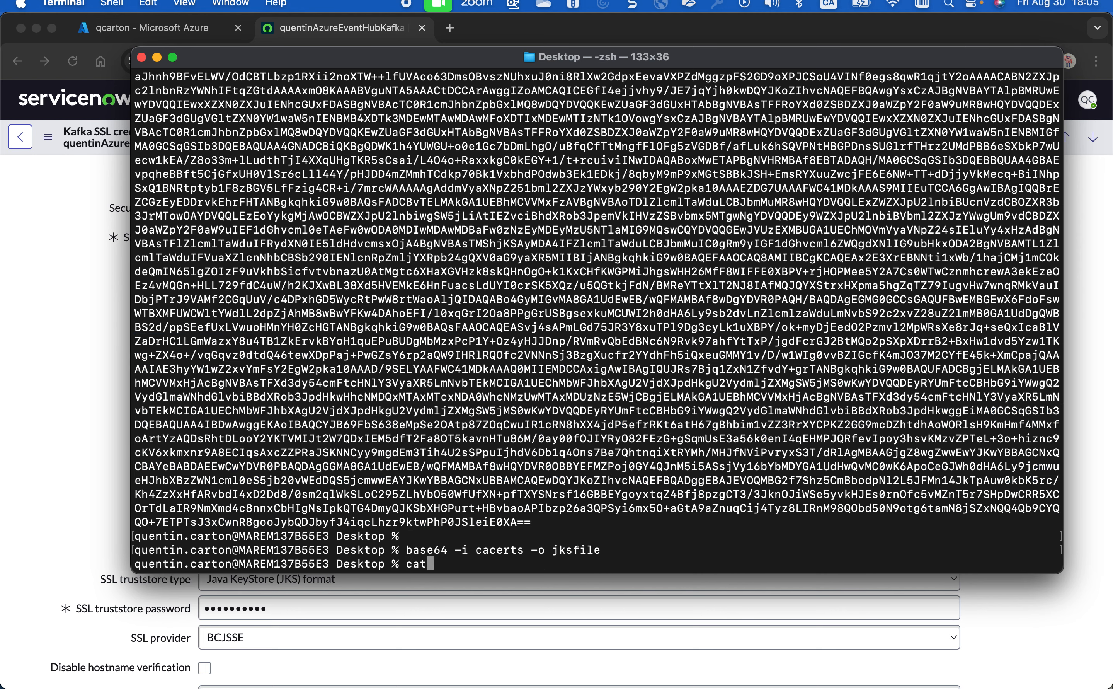
pyautogui.write(' jsf')
pyautogui.press('BackSpace')
pyautogui.press('BackSpace')
pyautogui.press('BackSpace')
pyautogui.press('BackSpace')
pyautogui.press('BackSpace')
pyautogui.press('BackSpace')
pyautogui.press('BackSpace')
# Step: Minimize the Terminal to return to the Kafka SSL credentials record and inspect its SSL truststore and truststore password fields
pyautogui.moveTo(538, 495); pyautogui.dragTo(491, 185)
pyautogui.press('super+m')
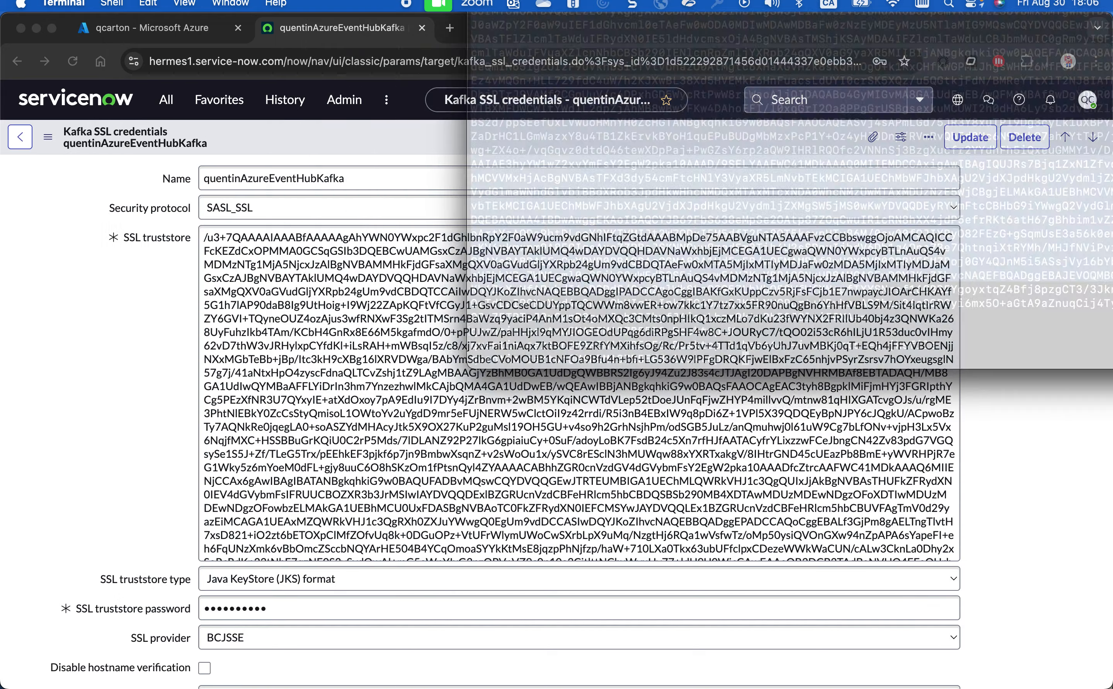
pyautogui.click(416, 266)
pyautogui.press('super+a')
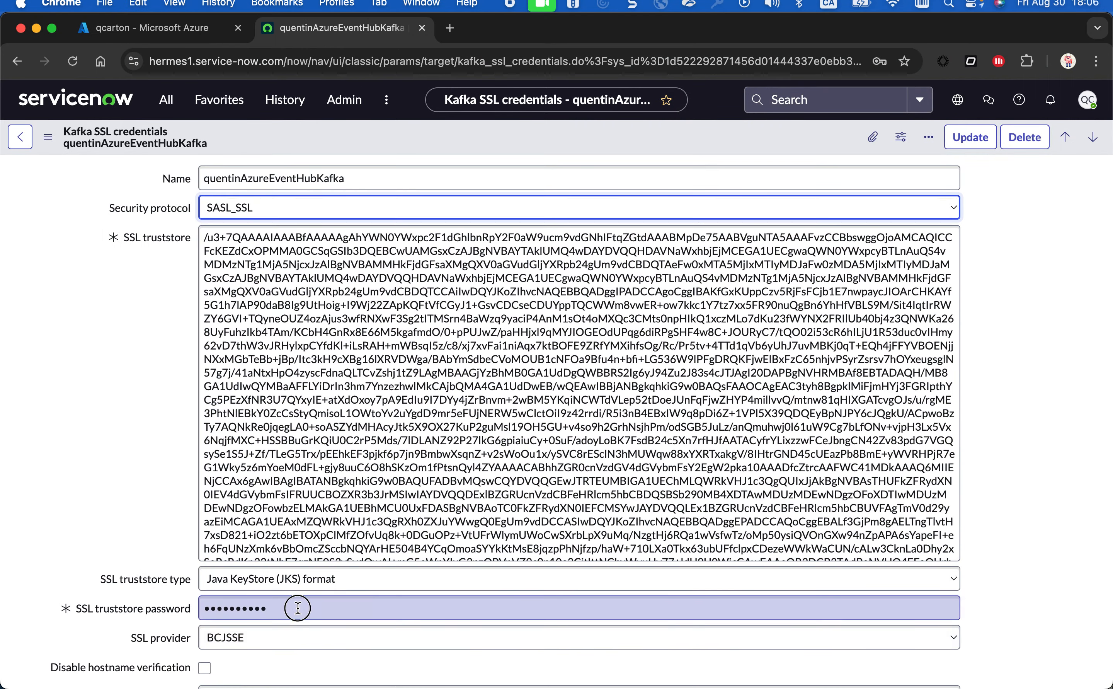
pyautogui.click(298, 607)
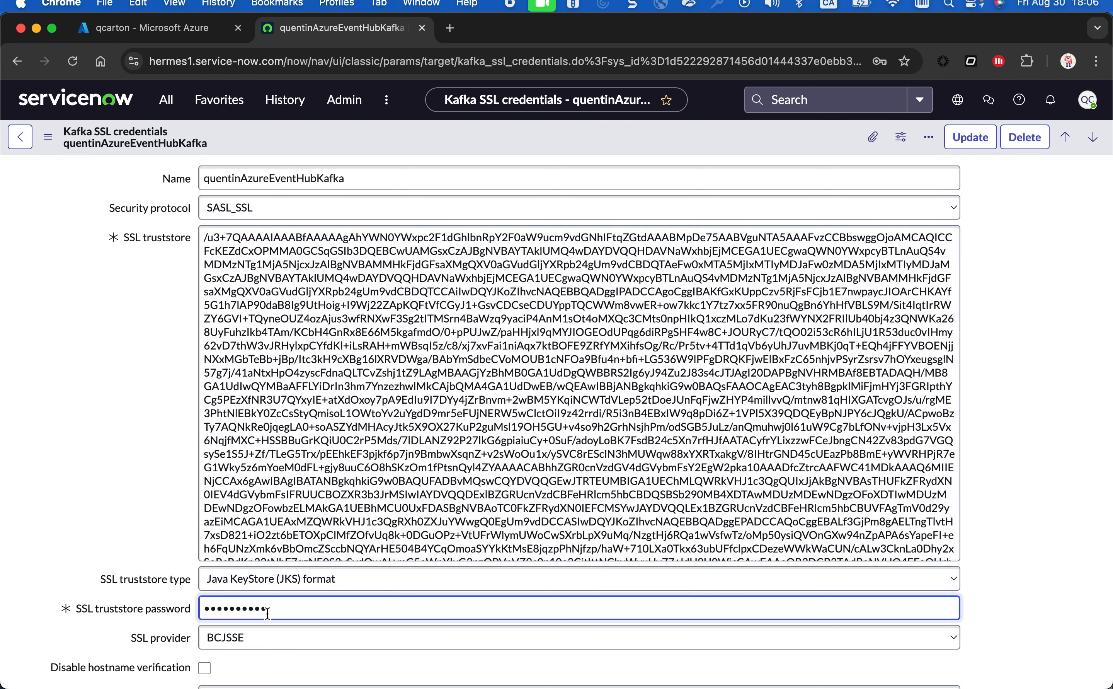
# Step: Review the SSL provider options in the Kafka SSL credentials record and keep BCJSSE selected
pyautogui.scroll(-2, 113, 571)
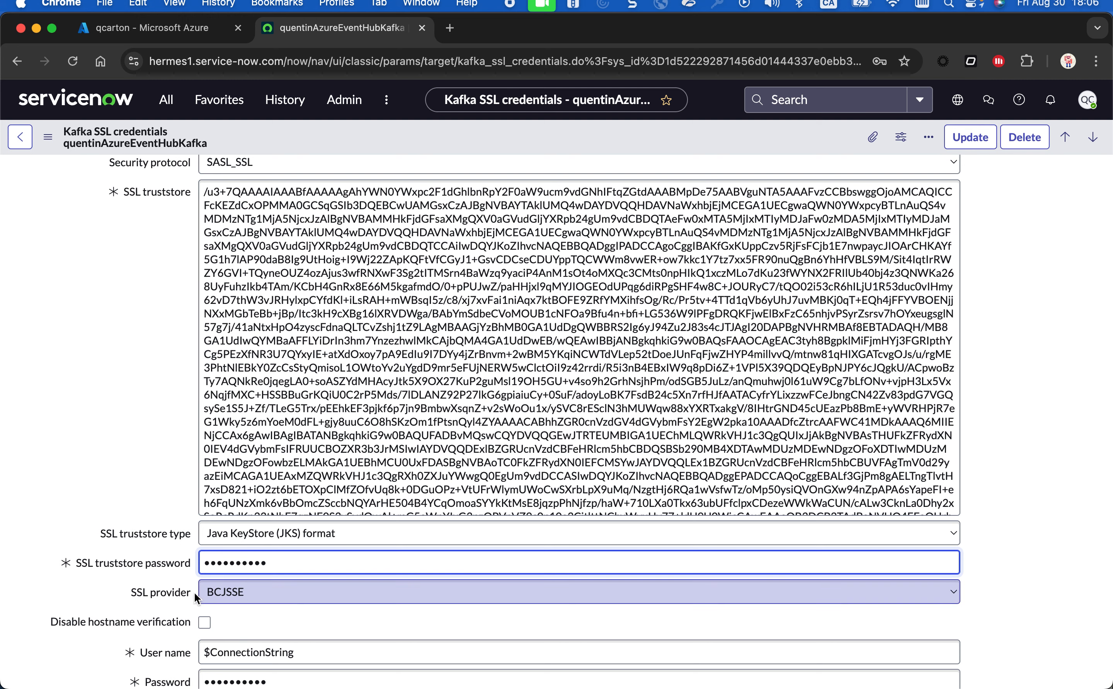
pyautogui.click(236, 593)
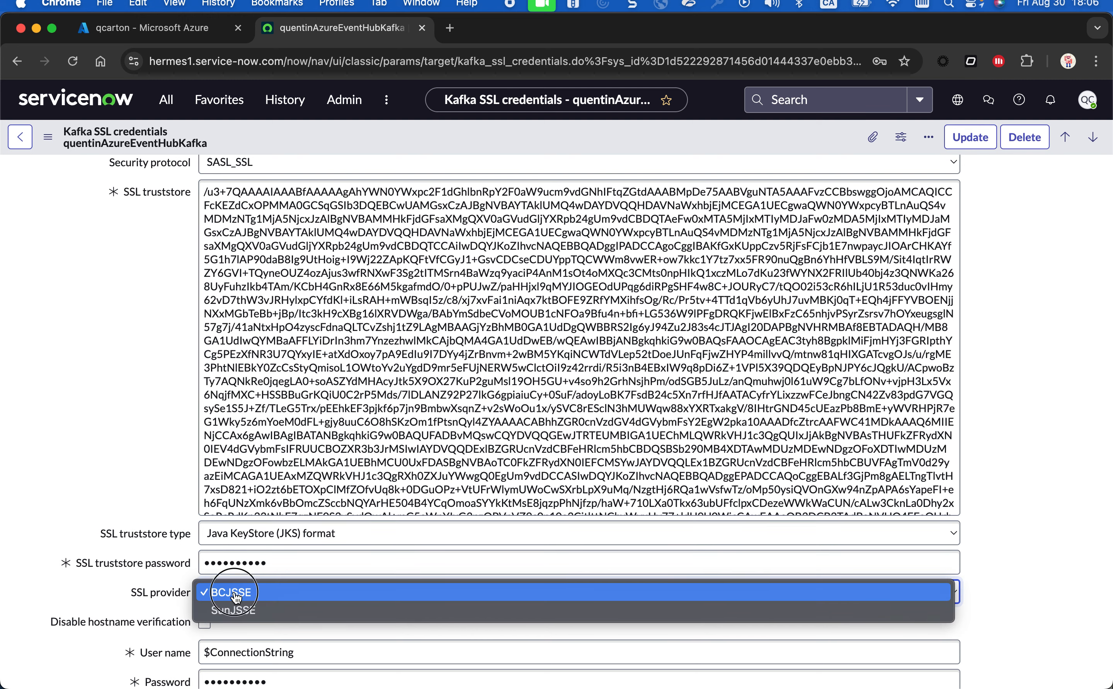
pyautogui.click(237, 594)
pyautogui.scroll(-3, 166, 603)
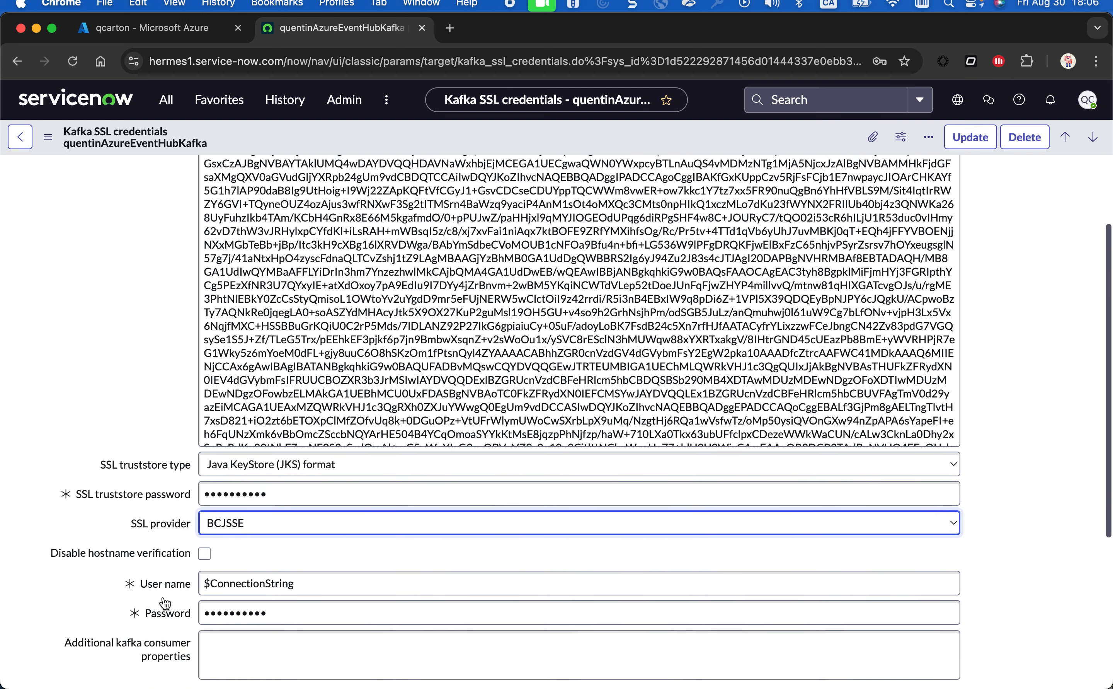
# Step: Examine the User name field of the Kafka SSL credentials record
pyautogui.scroll(-3, 166, 604)
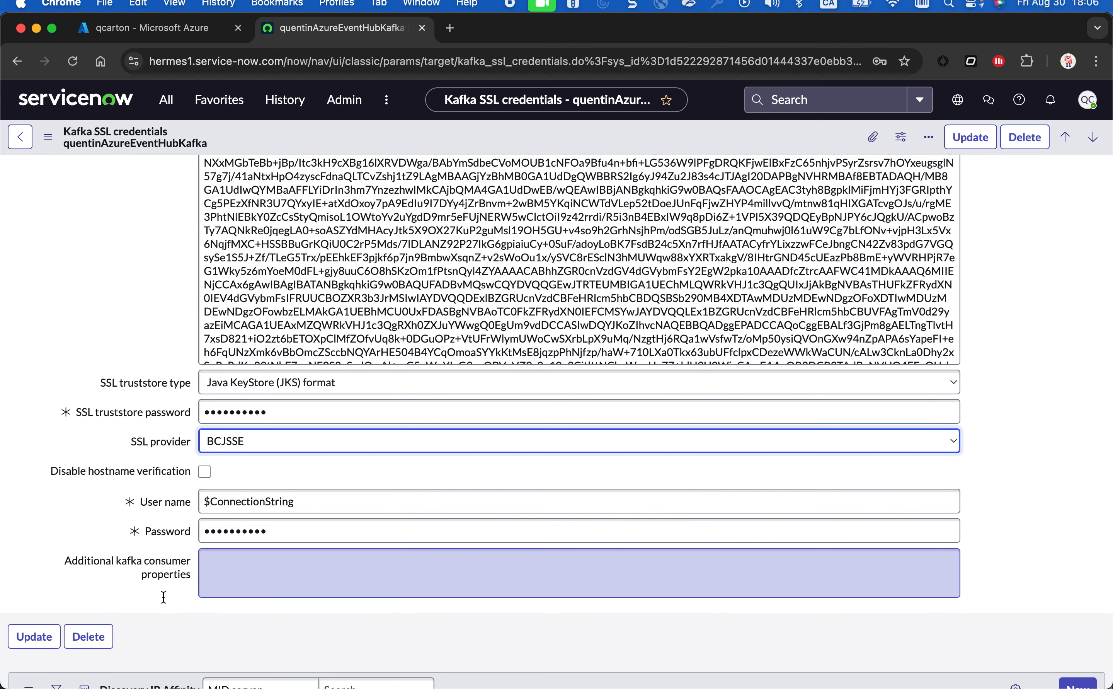
pyautogui.click(318, 506)
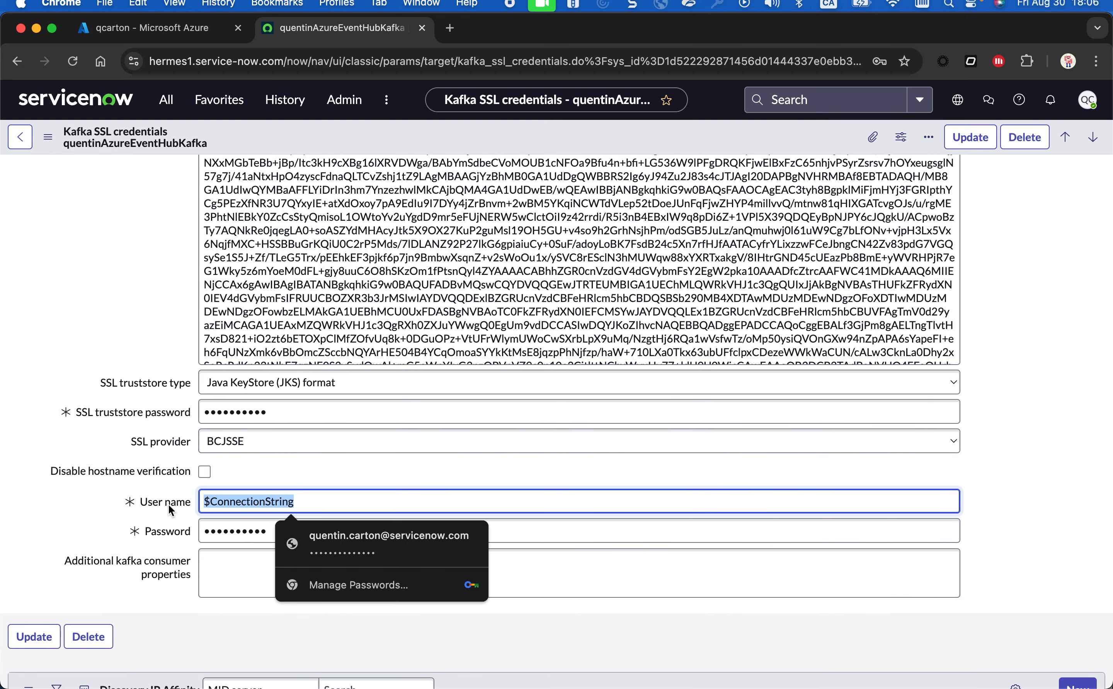
pyautogui.click(336, 476)
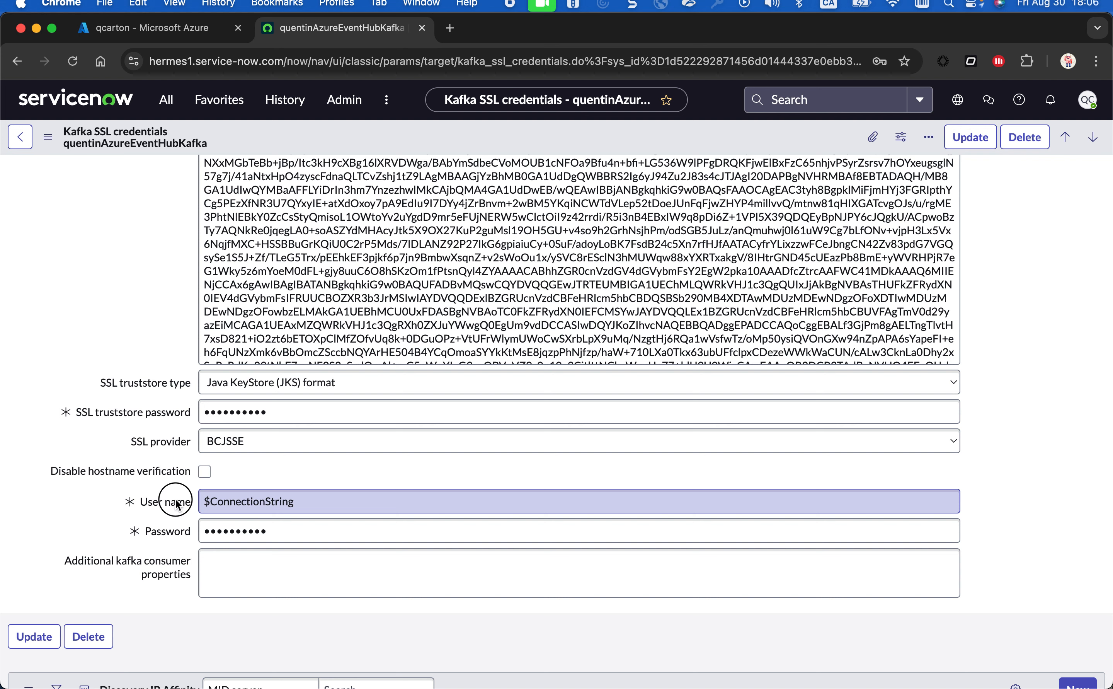
pyautogui.click(293, 498)
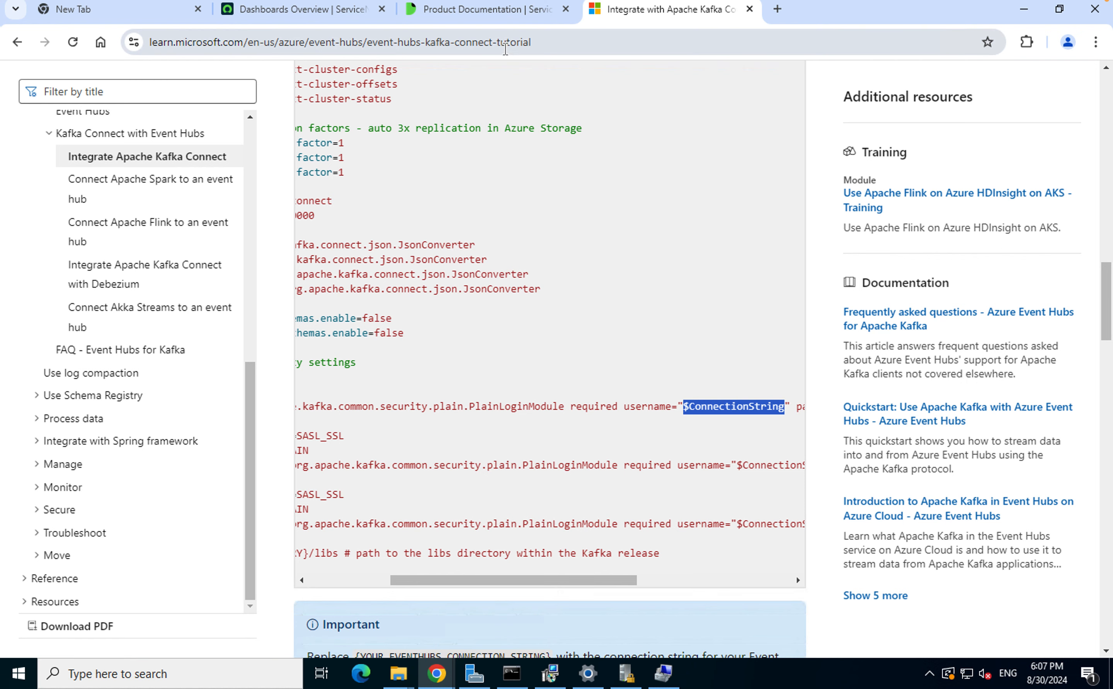
# Step: In the Microsoft Learn Kafka Connect tutorial, examine the username and password parameters of the sasl.jaas.config lines
pyautogui.moveTo(511, 583); pyautogui.dragTo(393, 578)
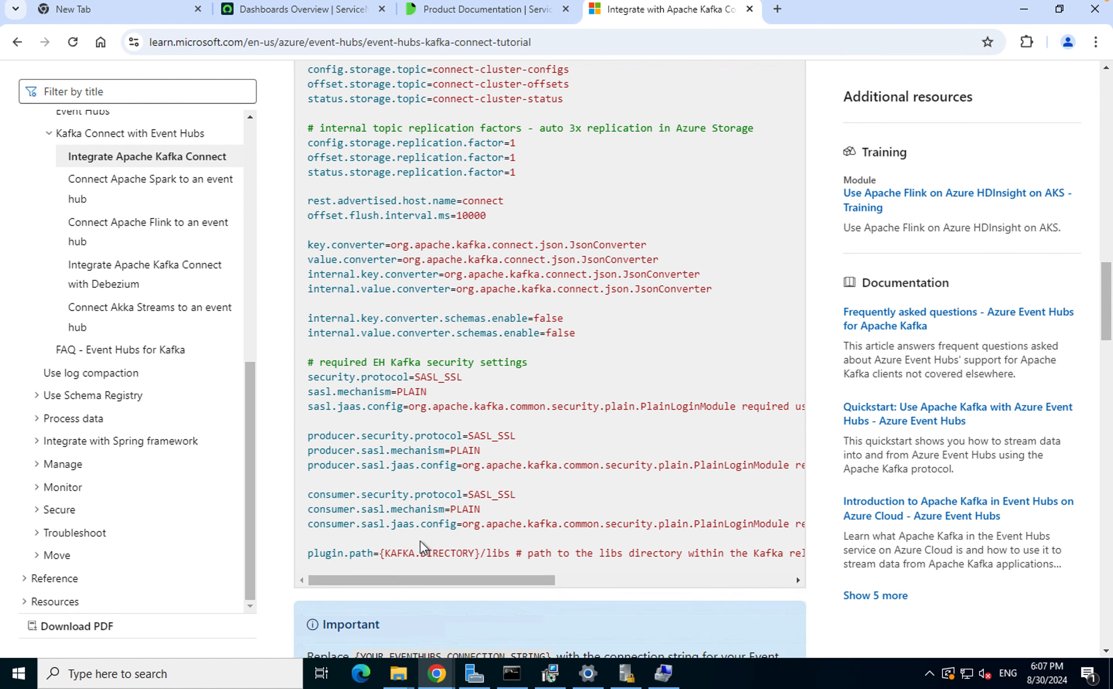
pyautogui.moveTo(436, 579); pyautogui.dragTo(534, 576)
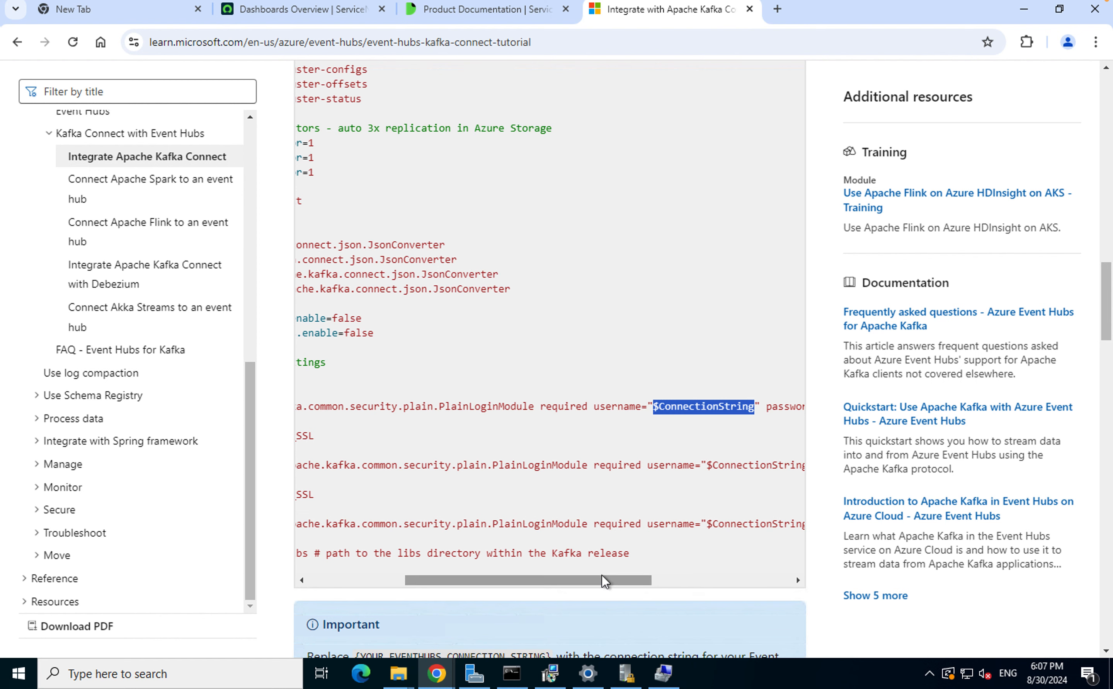
pyautogui.moveTo(594, 583); pyautogui.dragTo(687, 584)
pyautogui.click(674, 407)
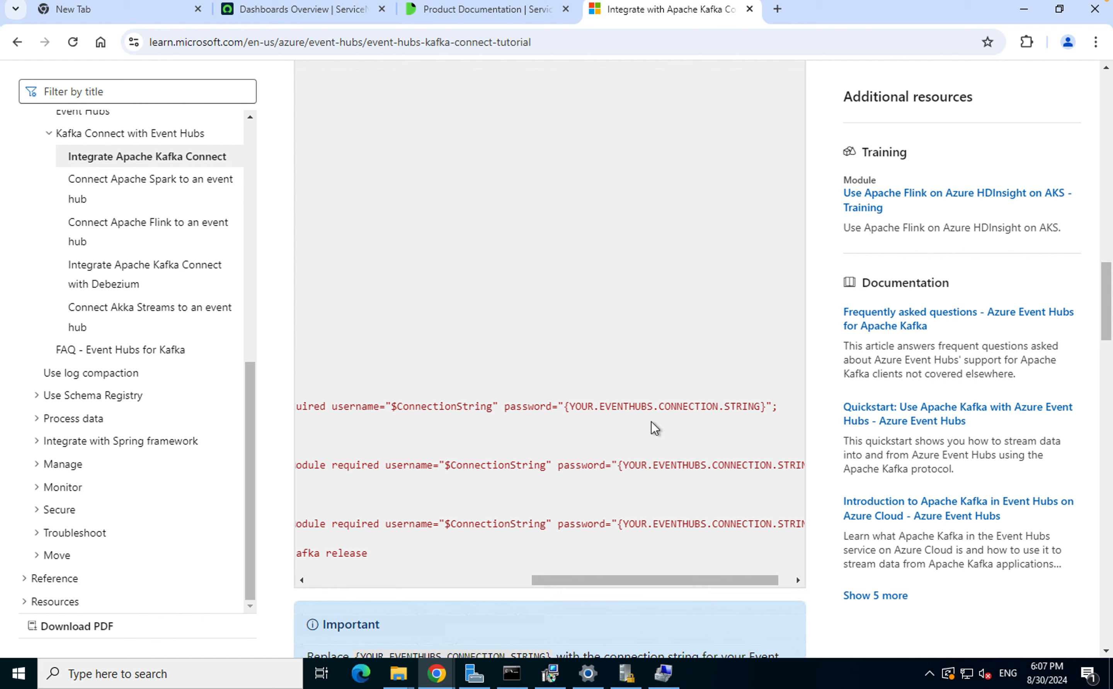
pyautogui.moveTo(652, 578); pyautogui.dragTo(674, 593)
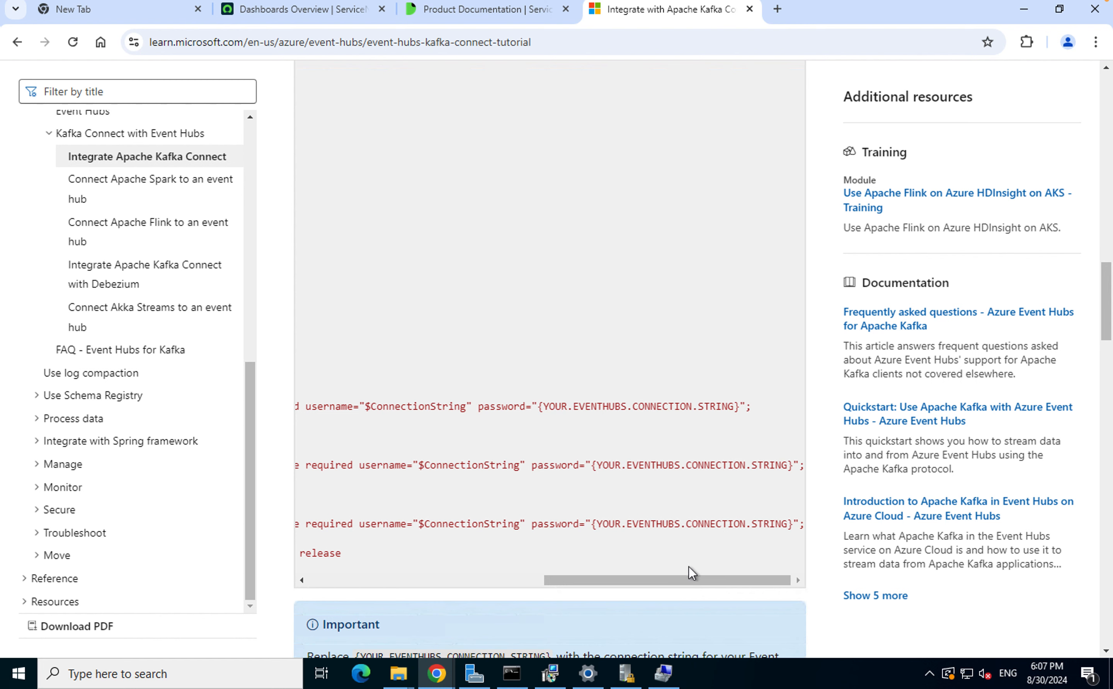
pyautogui.moveTo(688, 573); pyautogui.dragTo(443, 578)
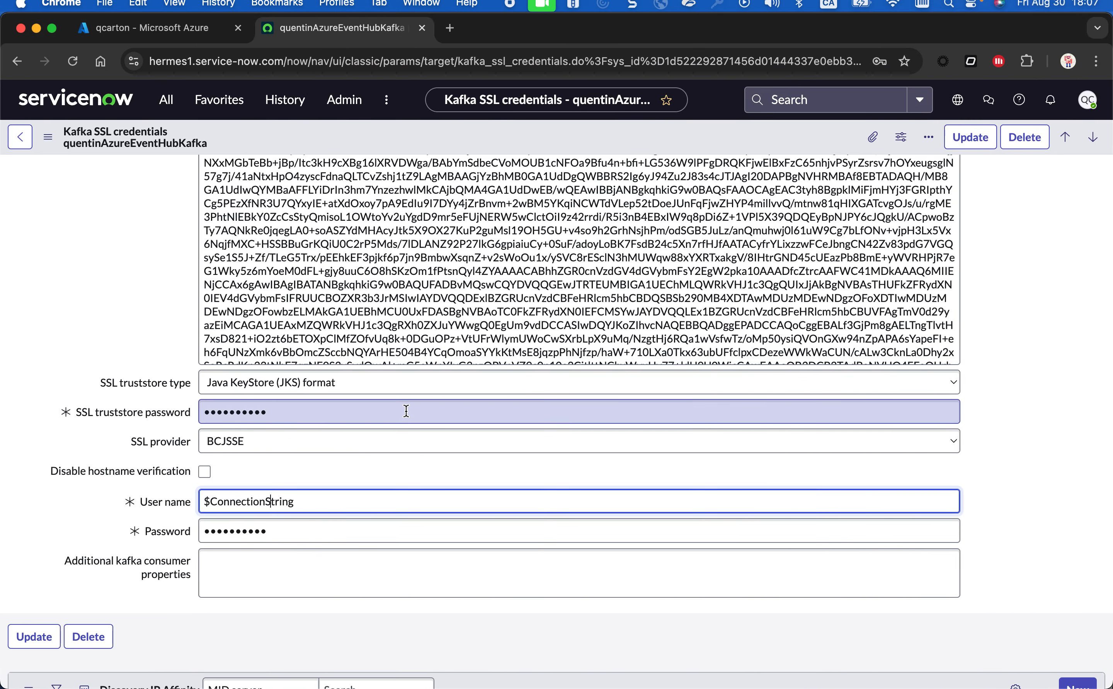
# Step: Check the Password and User name fields in the ServiceNow Kafka SSL credentials record and look over the remaining settings
pyautogui.click(261, 531)
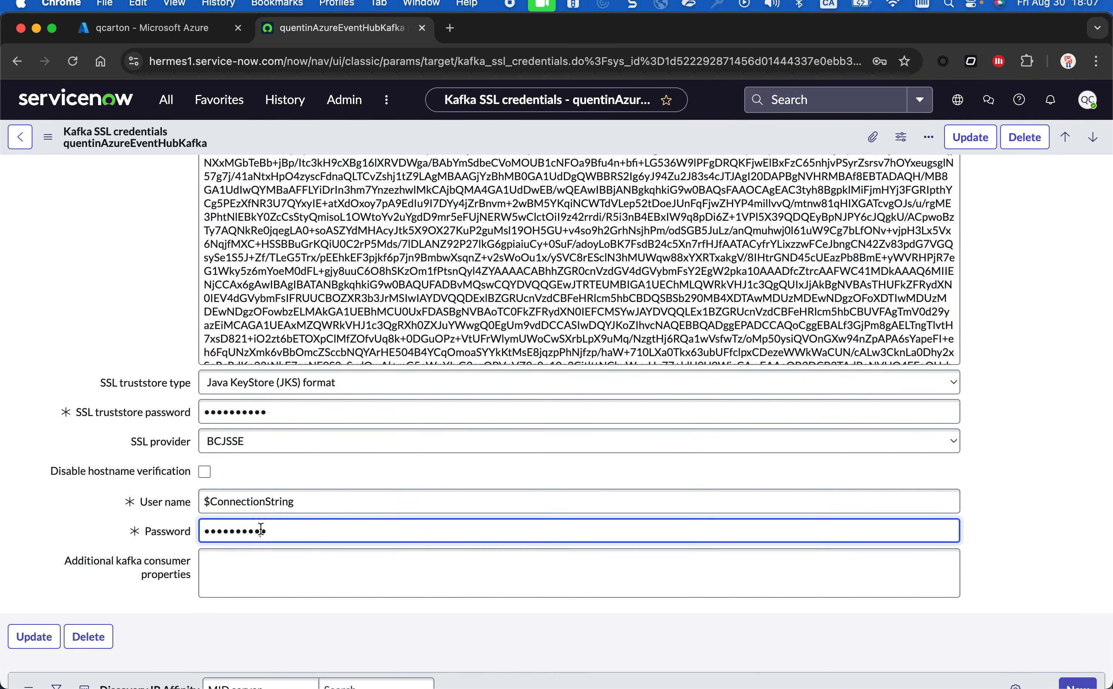
pyautogui.hotkey('shift', 'Tab')
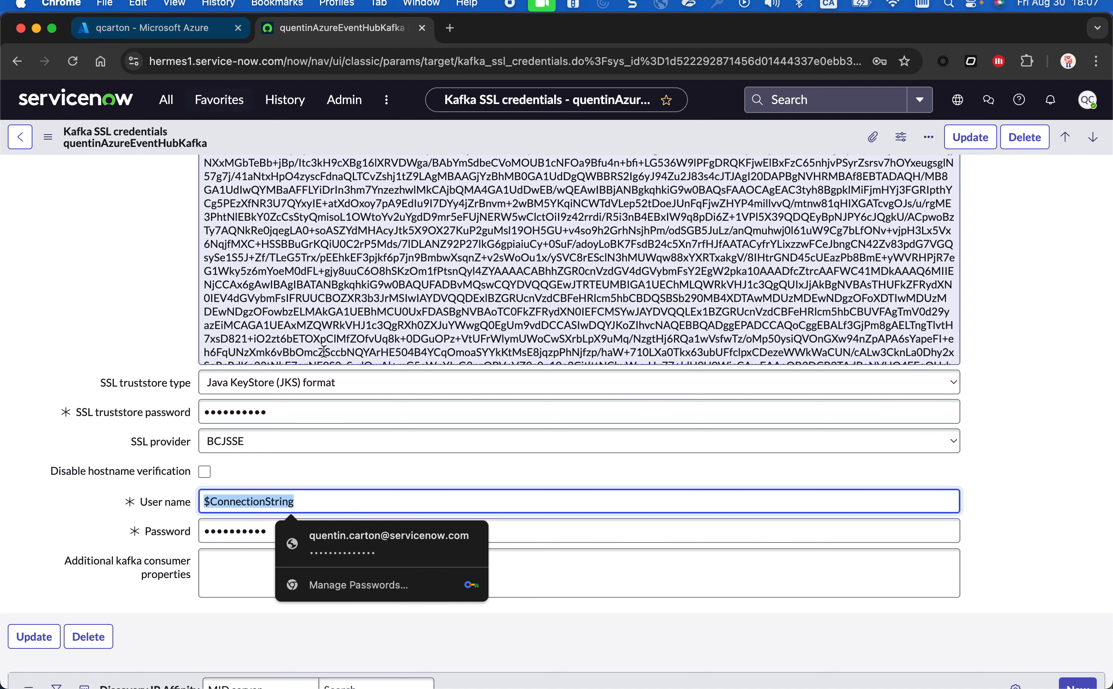
pyautogui.click(986, 548)
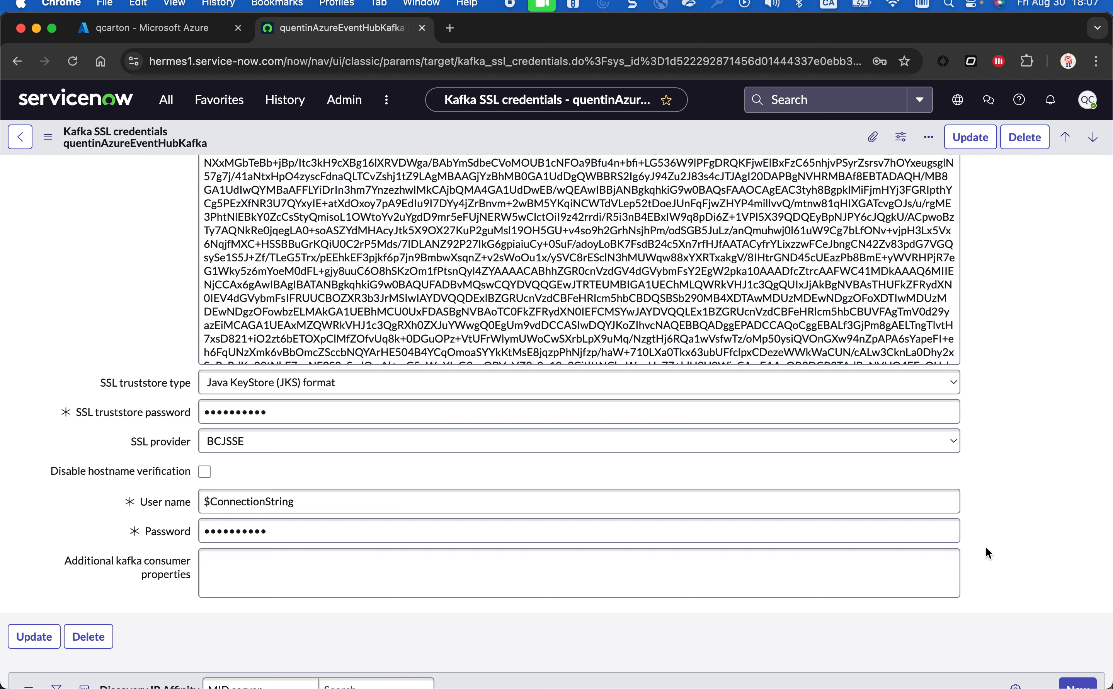
pyautogui.scroll(2, 986, 546)
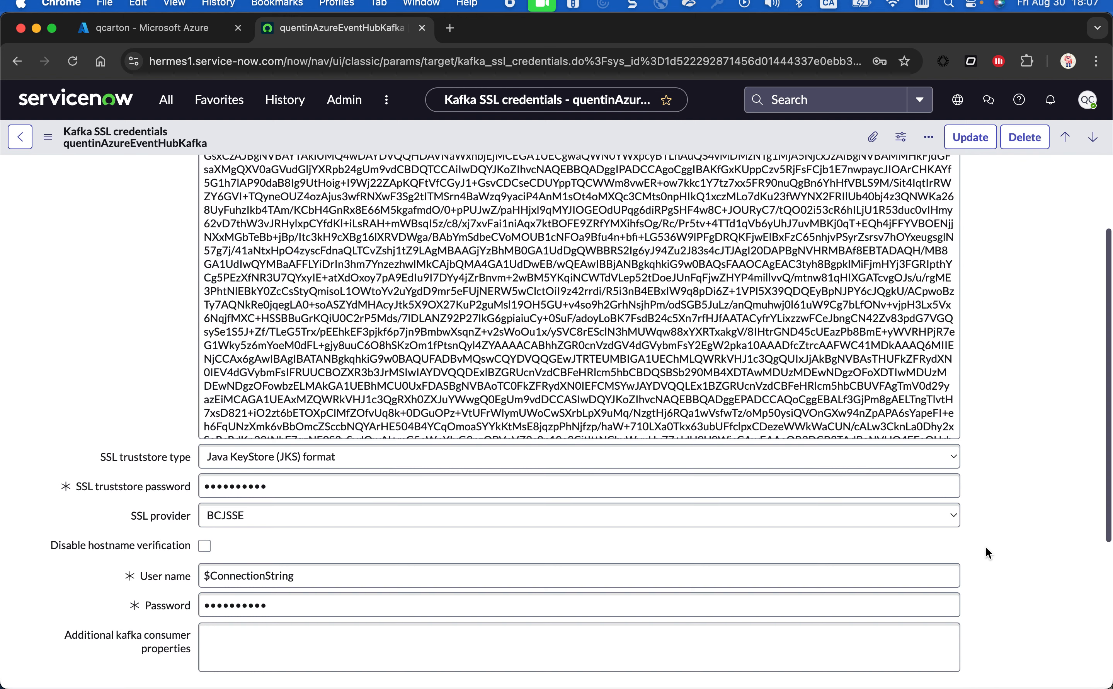
pyautogui.scroll(-5, 986, 547)
pyautogui.scroll(6, 986, 546)
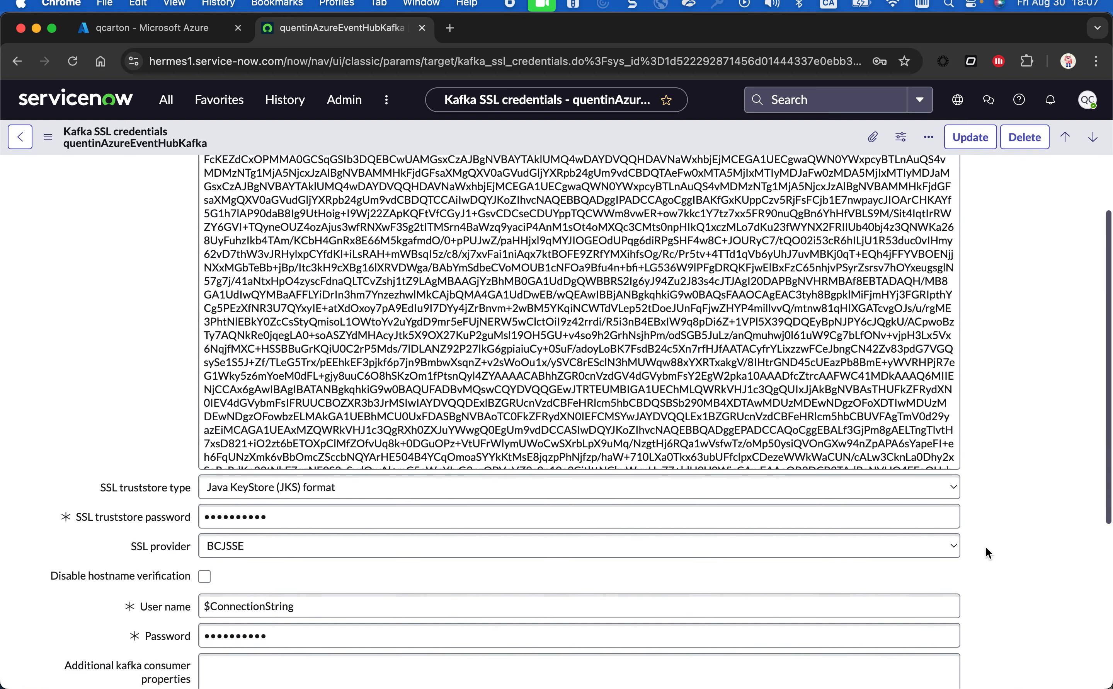
# Step: Open the AzureEventHubQuentin Kafka connection from the IntegrationHub Connections list
pyautogui.click(166, 111)
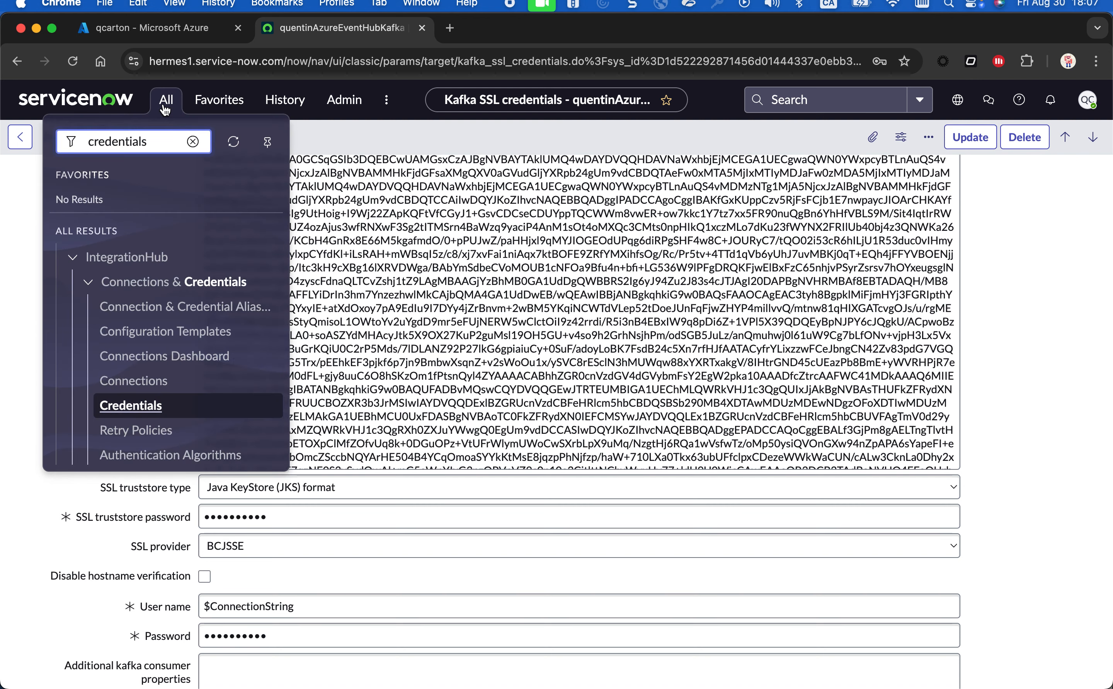
pyautogui.click(147, 389)
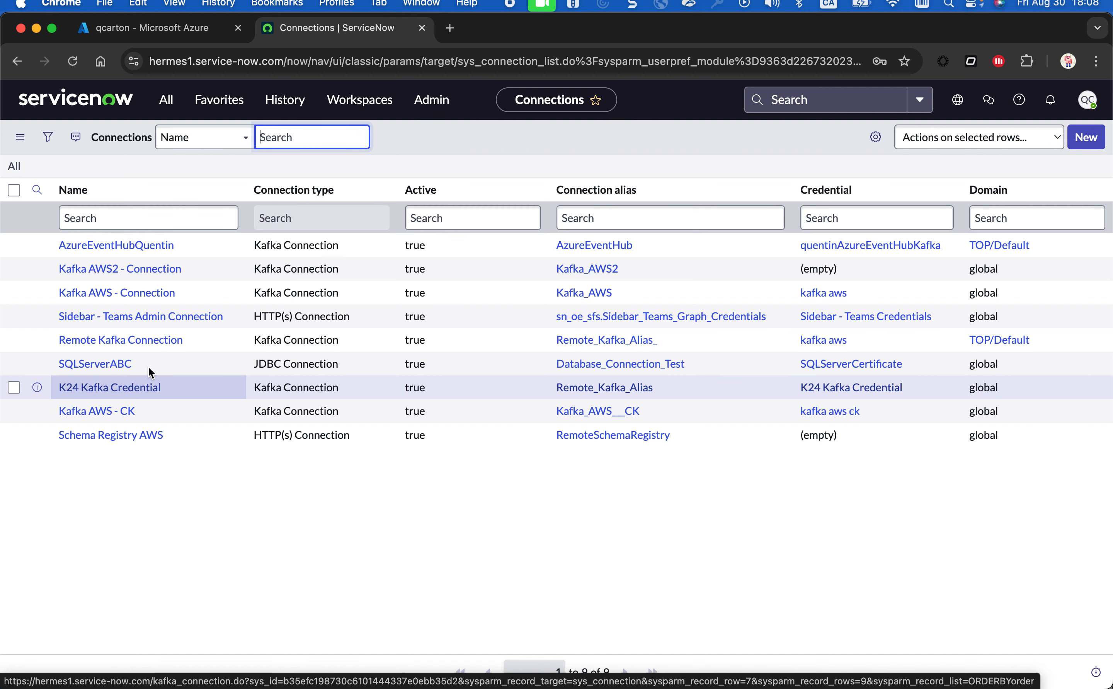
pyautogui.click(109, 246)
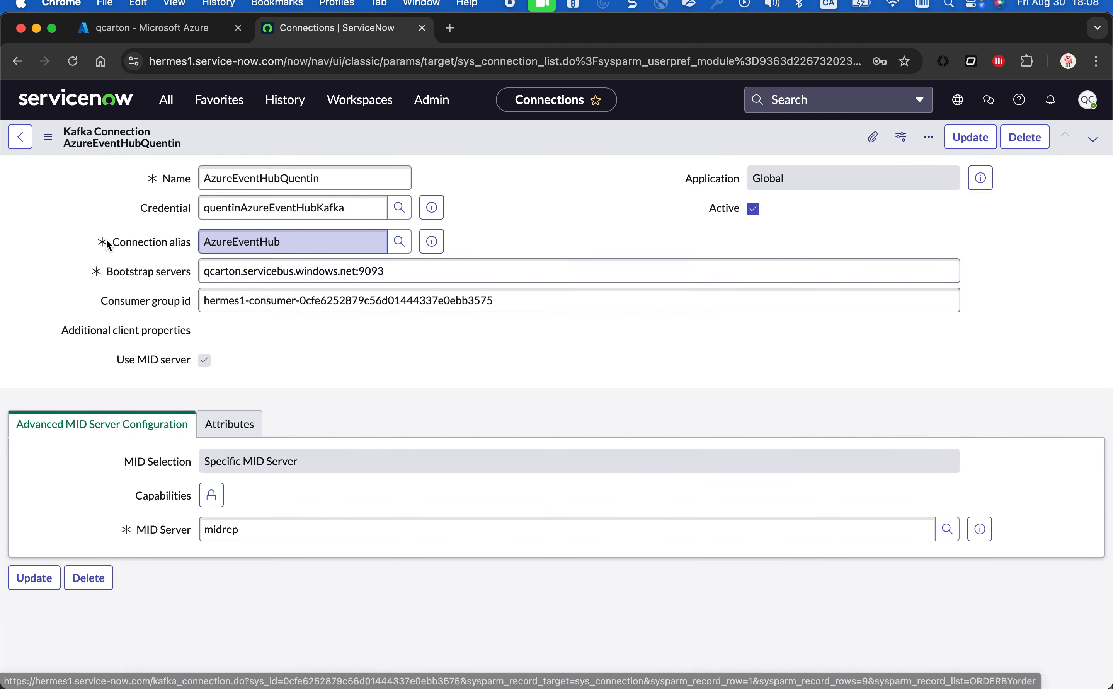
# Step: Examine the bootstrap servers address of the AzureEventHubQuentin connection, including its host name and port
pyautogui.moveTo(402, 311); pyautogui.dragTo(198, 312)
pyautogui.click(211, 312)
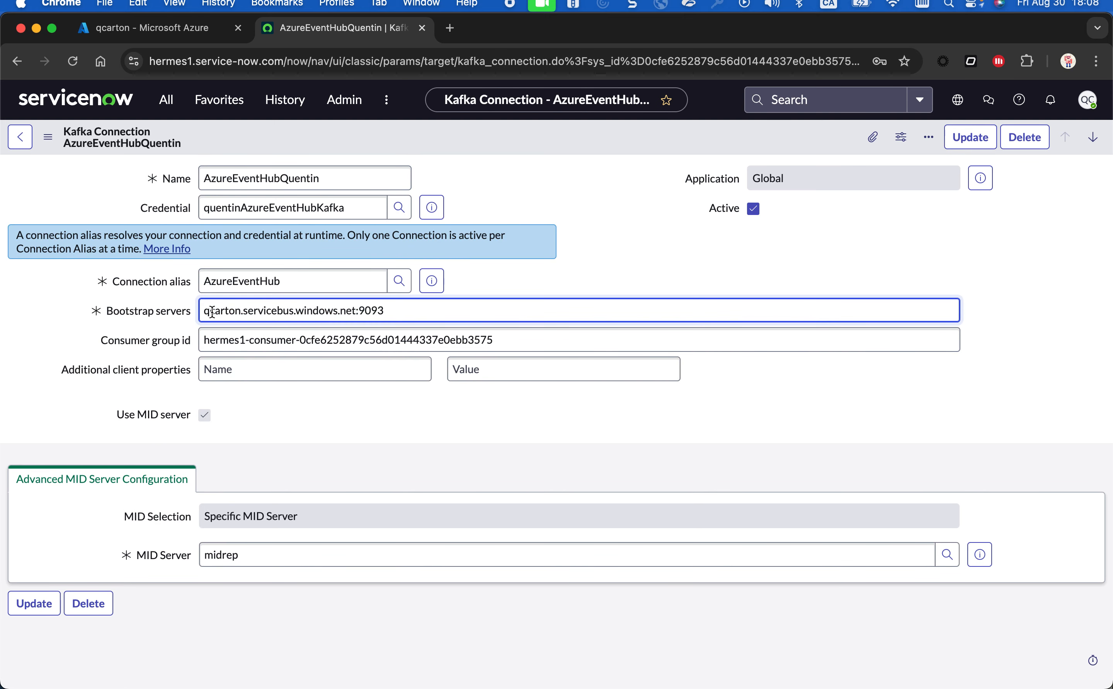
pyautogui.moveTo(409, 311); pyautogui.dragTo(106, 317)
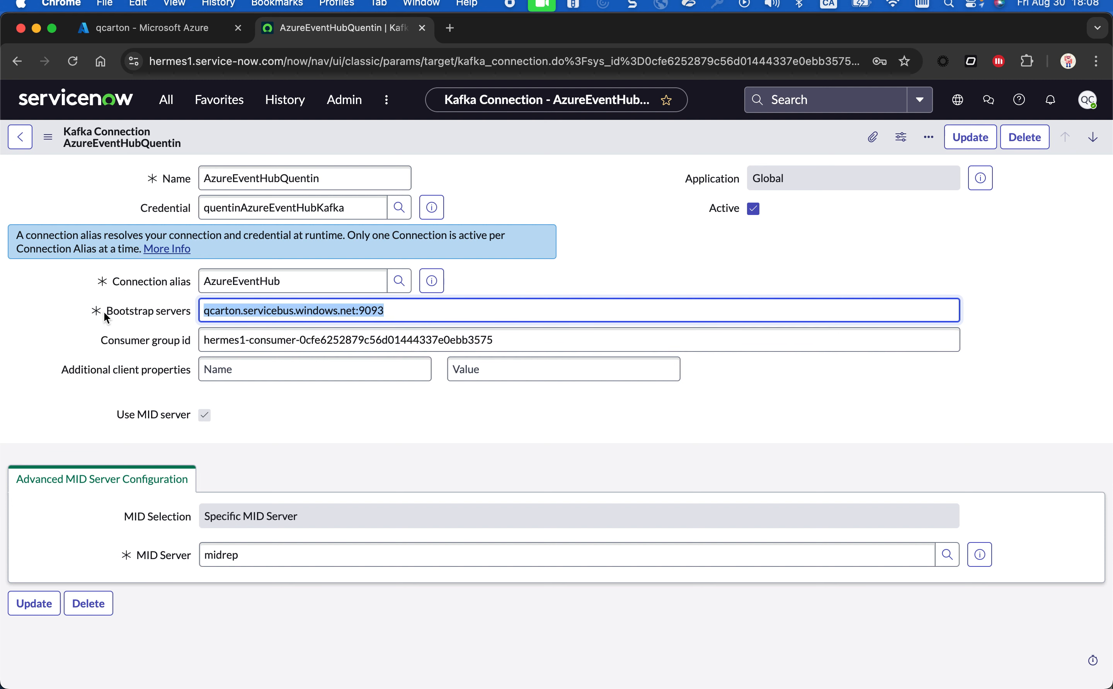
pyautogui.click(282, 313)
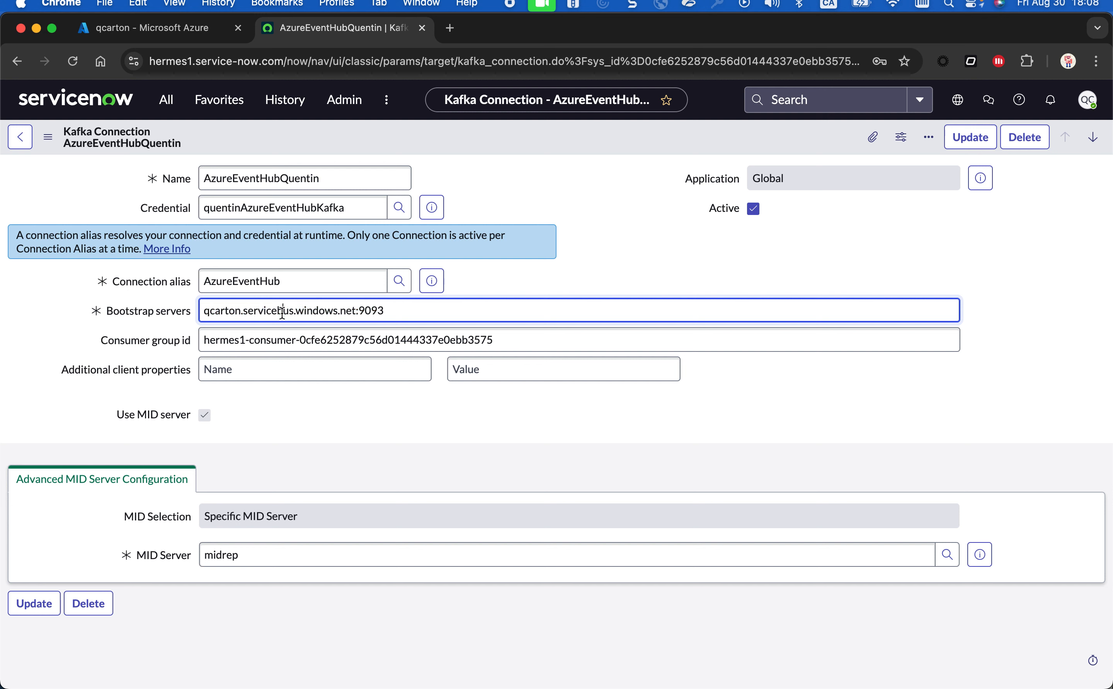
pyautogui.click(401, 313)
# Step: Compare the Event Hubs namespace name in the Azure portal with the connection's bootstrap servers, and check its MID selection
pyautogui.click(136, 31)
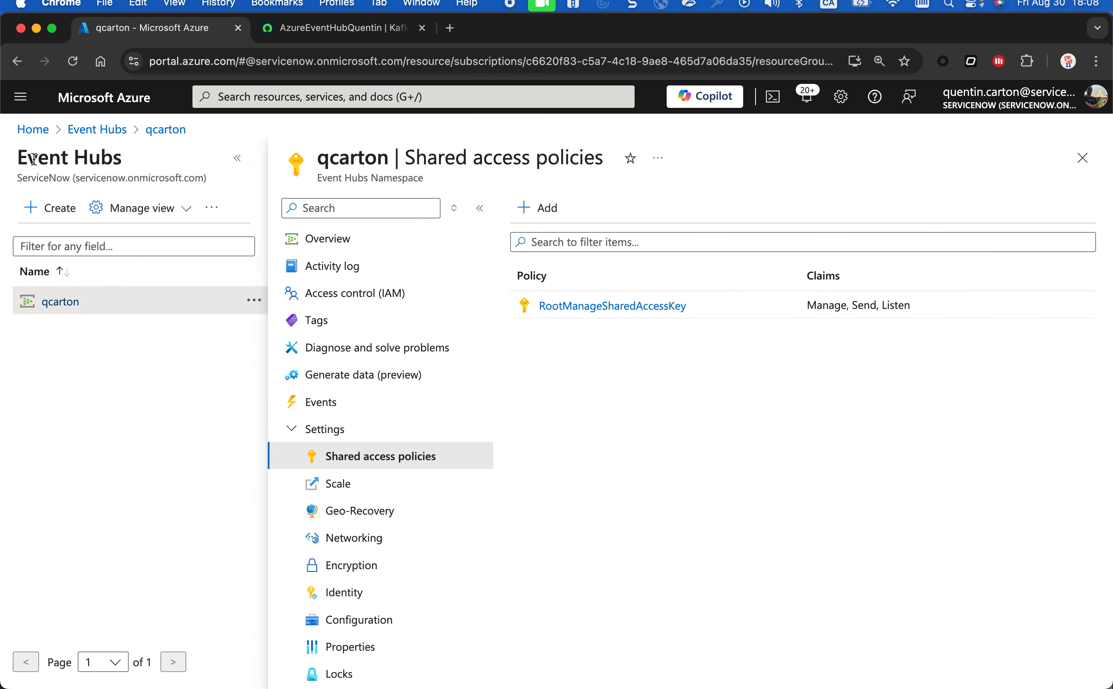
pyautogui.click(305, 30)
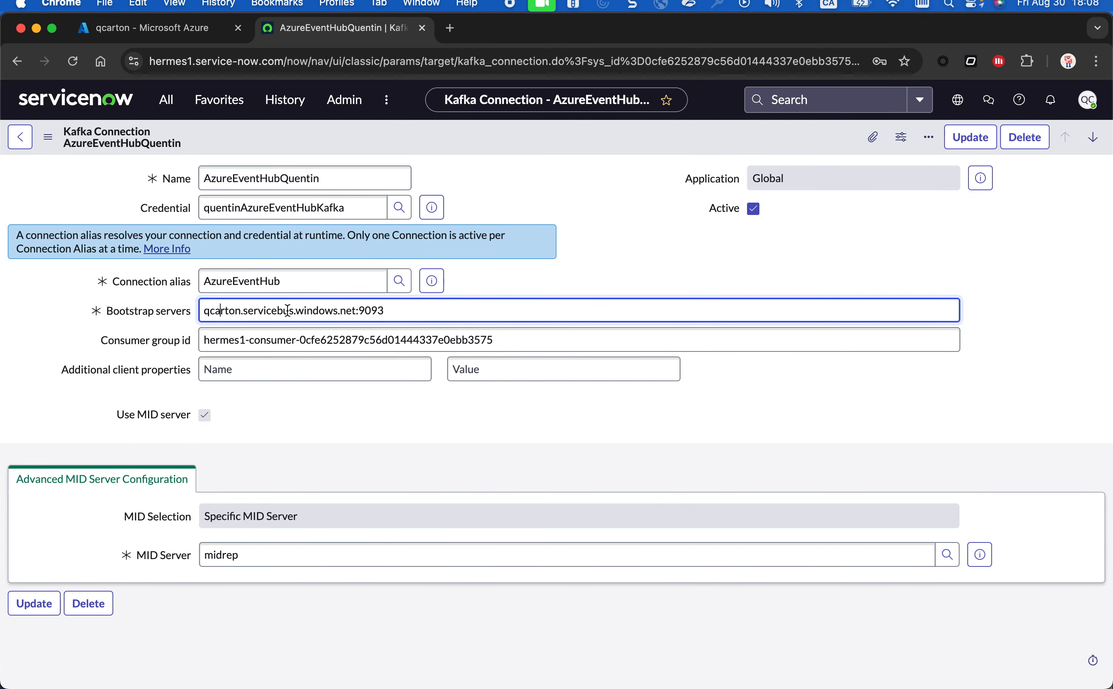
pyautogui.moveTo(397, 311); pyautogui.dragTo(234, 301)
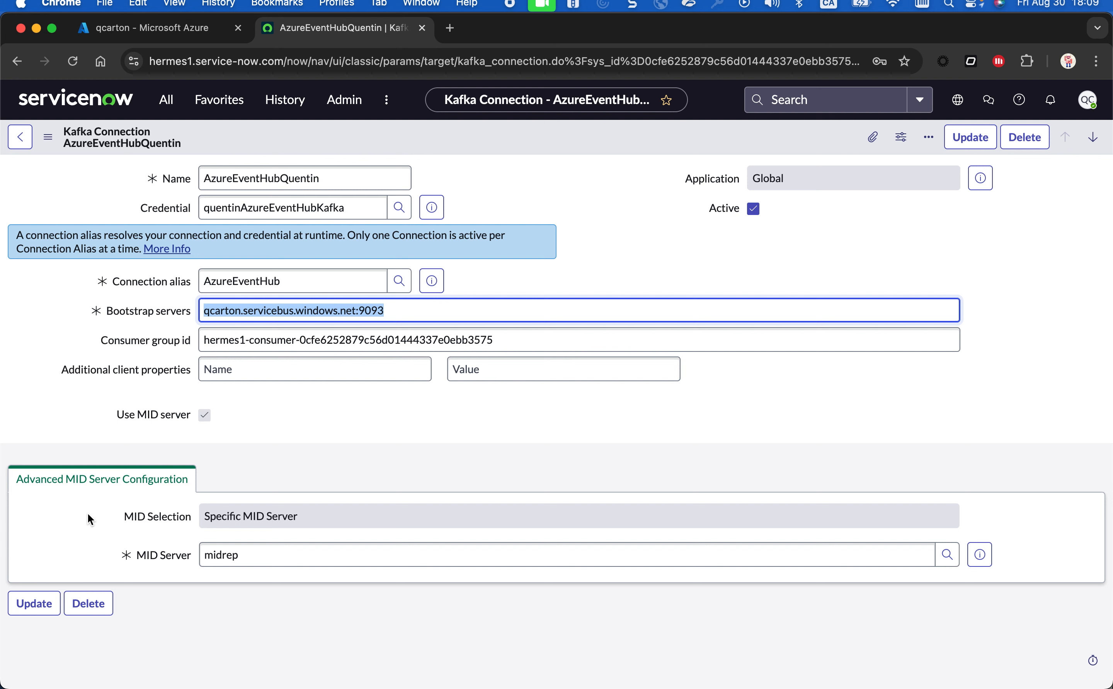
pyautogui.click(201, 515)
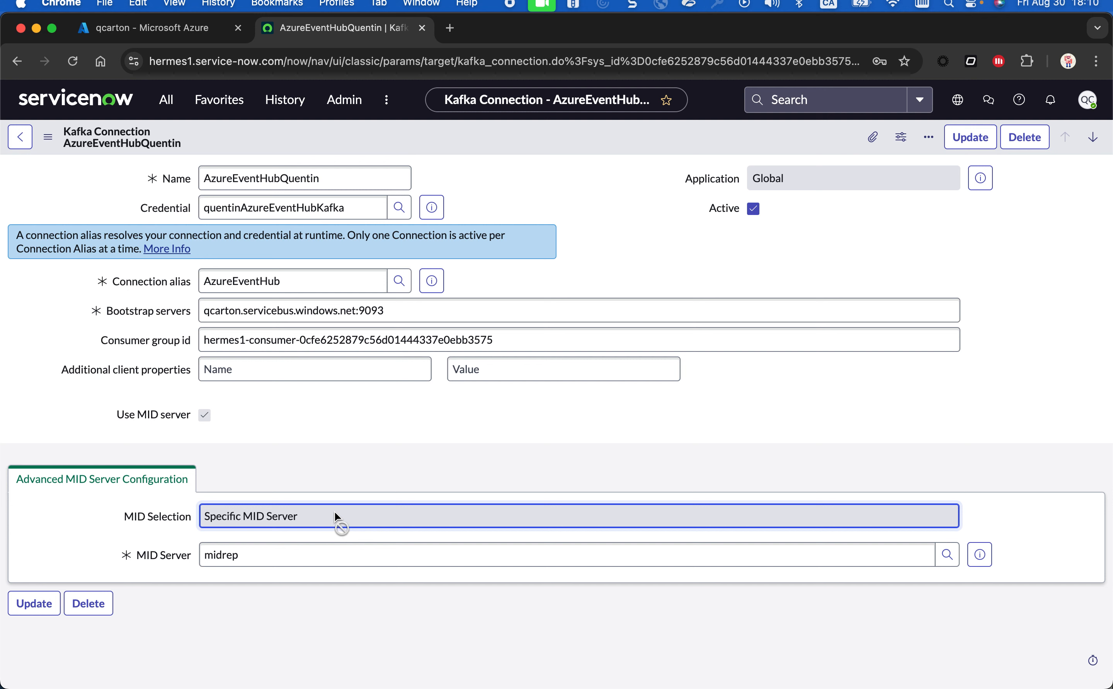
# Step: Open the Stream Connect Message Replications list by filtering the application navigator for "Message re"
pyautogui.click(163, 97)
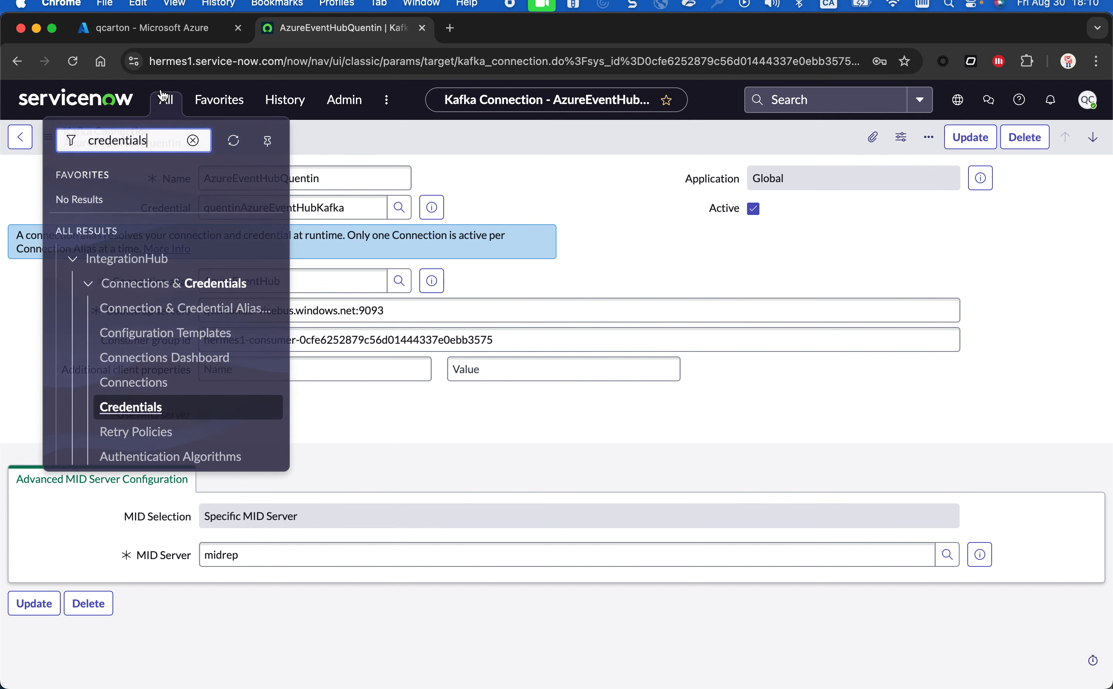
pyautogui.click(192, 140)
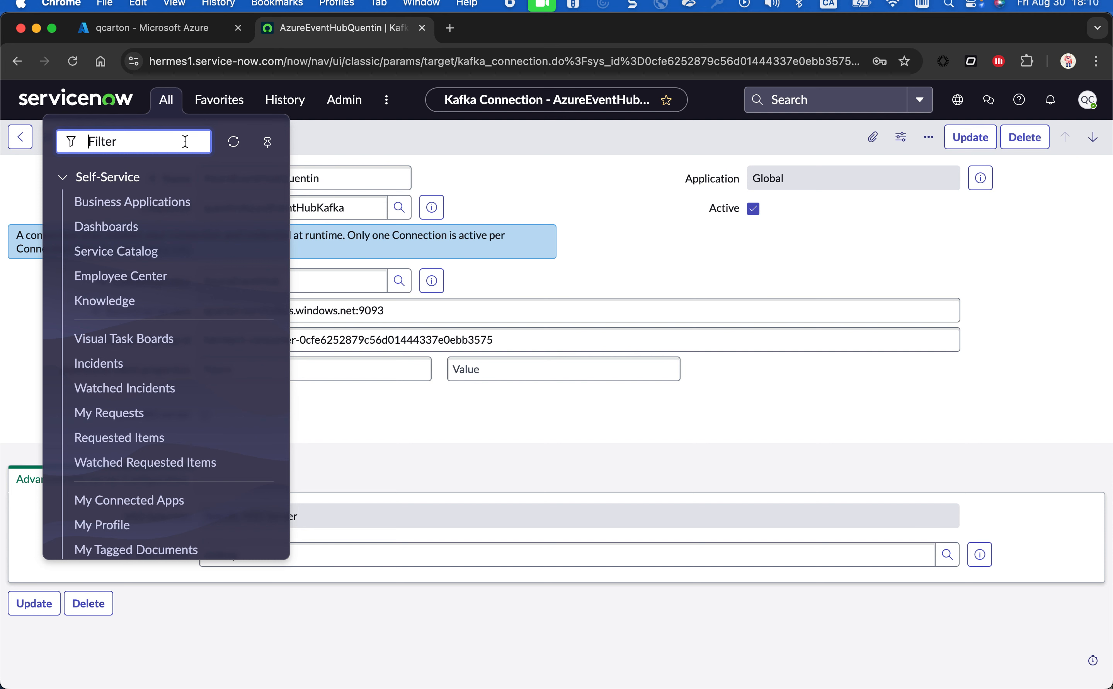
pyautogui.write('Message re')
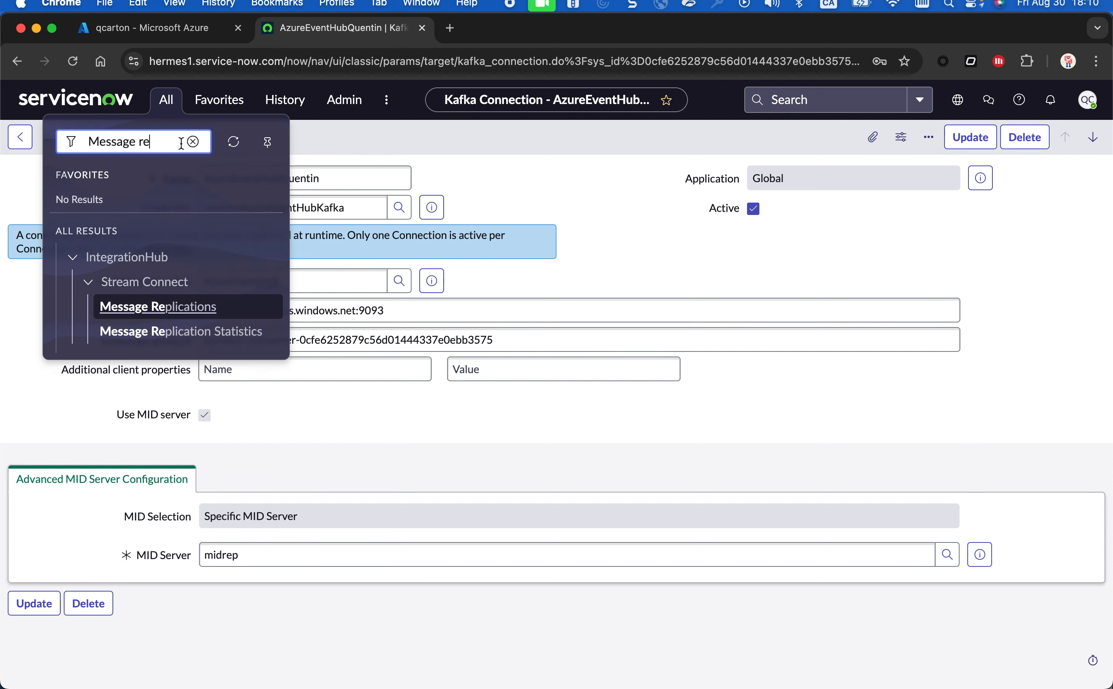
pyautogui.click(187, 300)
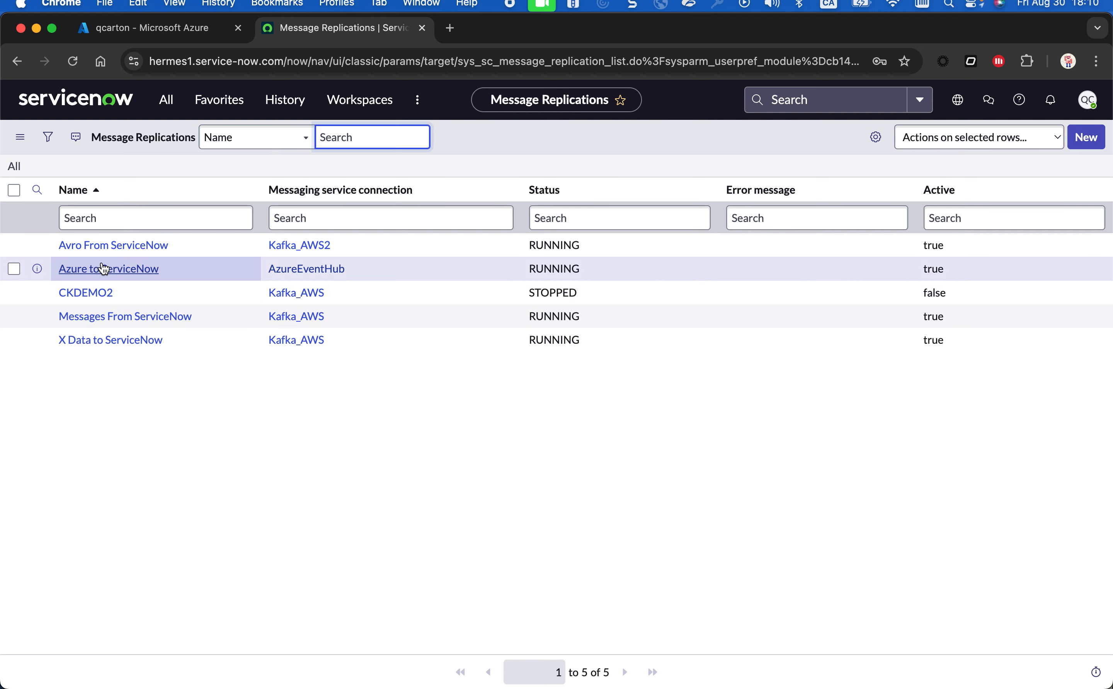
# Step: Open the Azure to ServiceNow message replication and check its messaging service connection
pyautogui.click(73, 270)
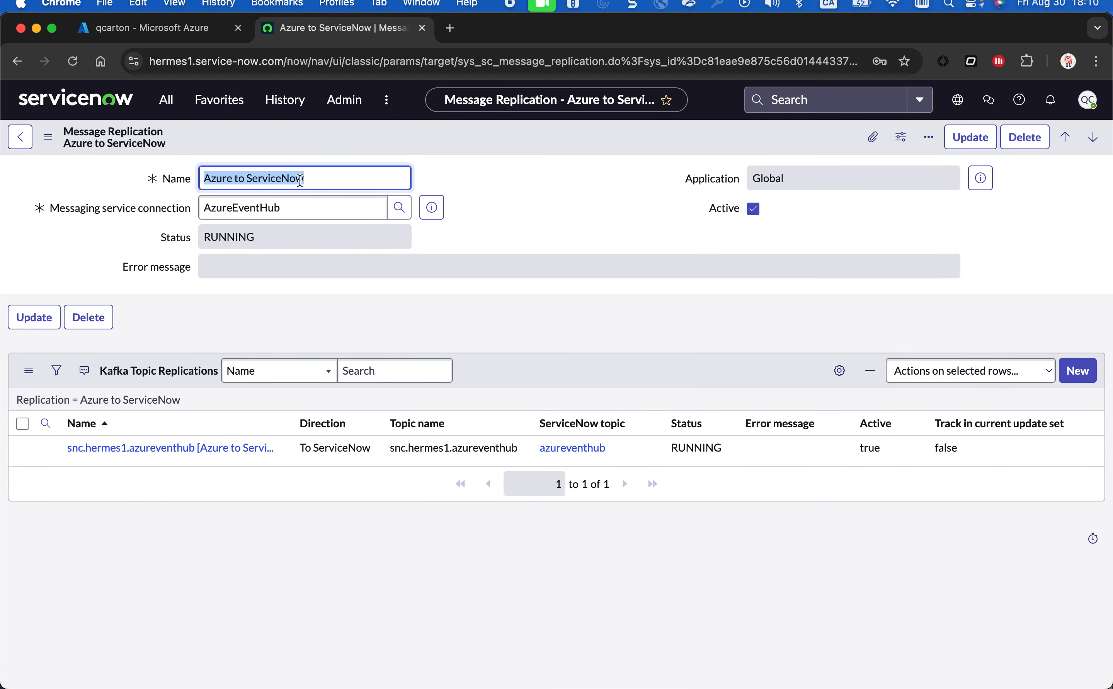
pyautogui.press('Tab')
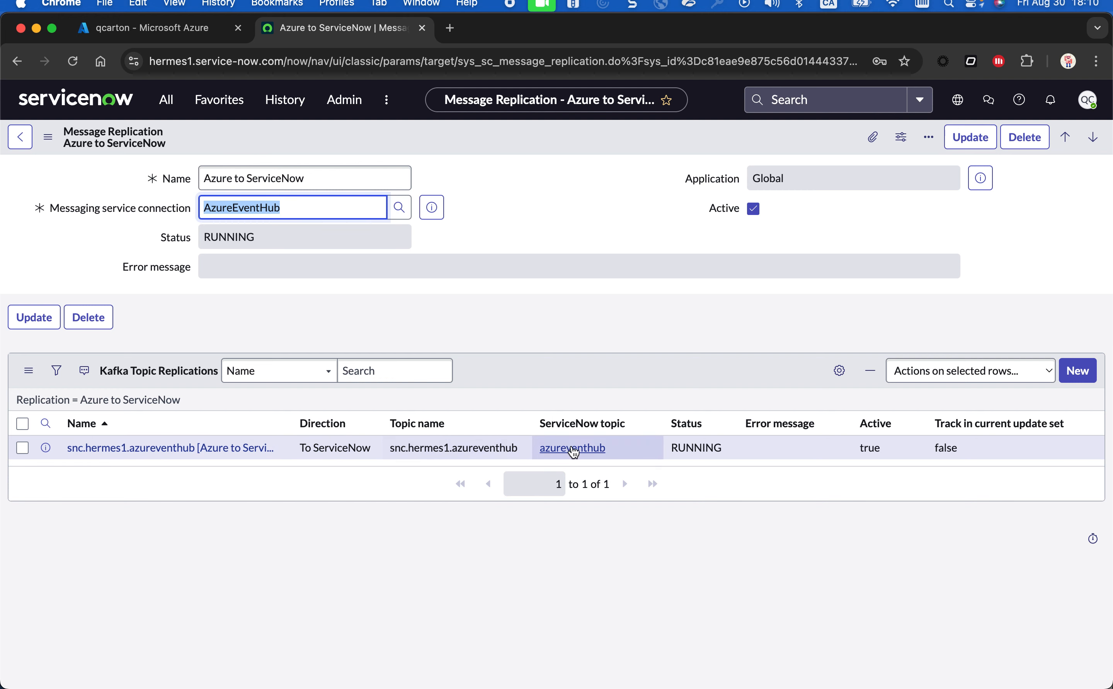
# Step: Start a new Kafka topic replication under Azure to ServiceNow and view the available ServiceNow topics
pyautogui.click(1066, 377)
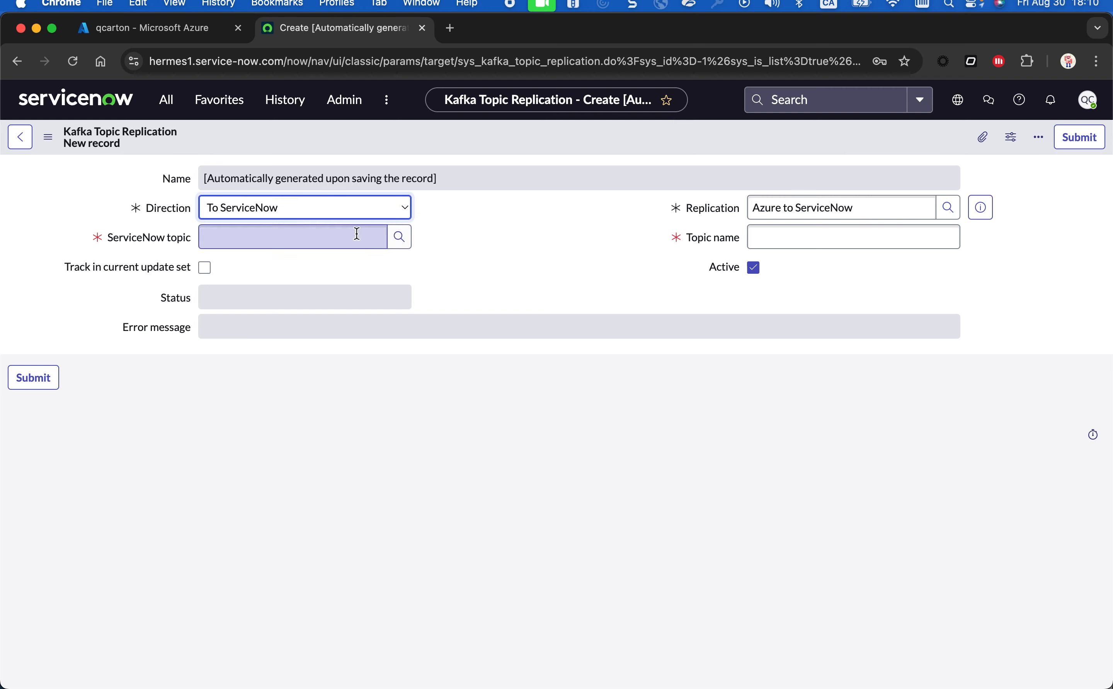
pyautogui.click(356, 233)
pyautogui.click(398, 236)
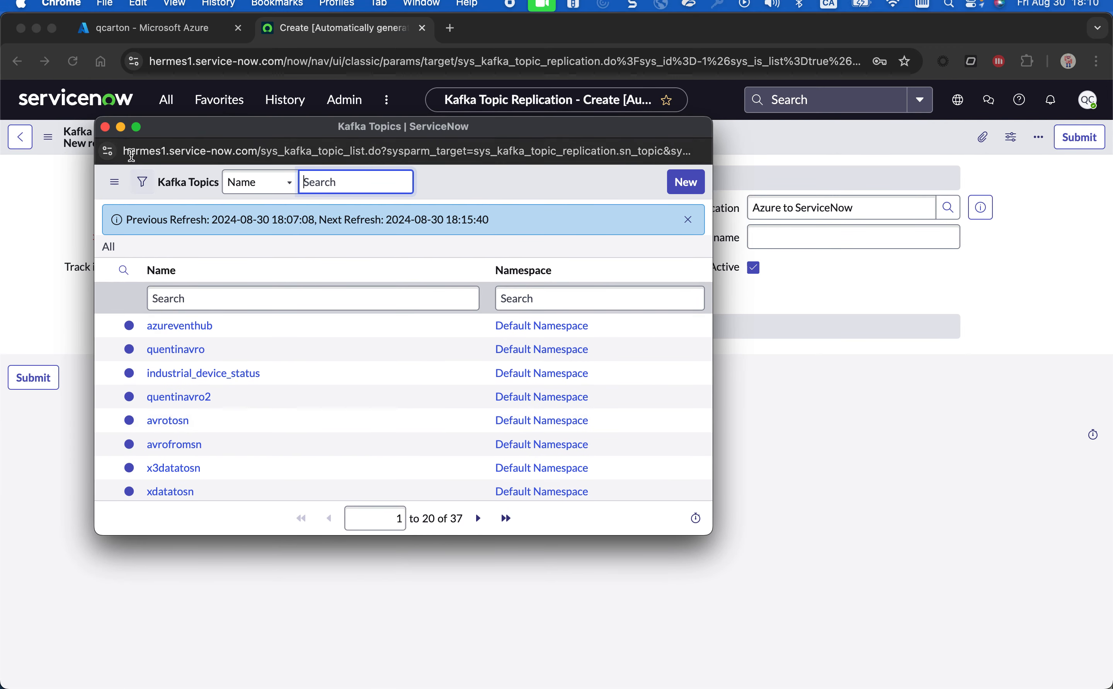
pyautogui.click(105, 127)
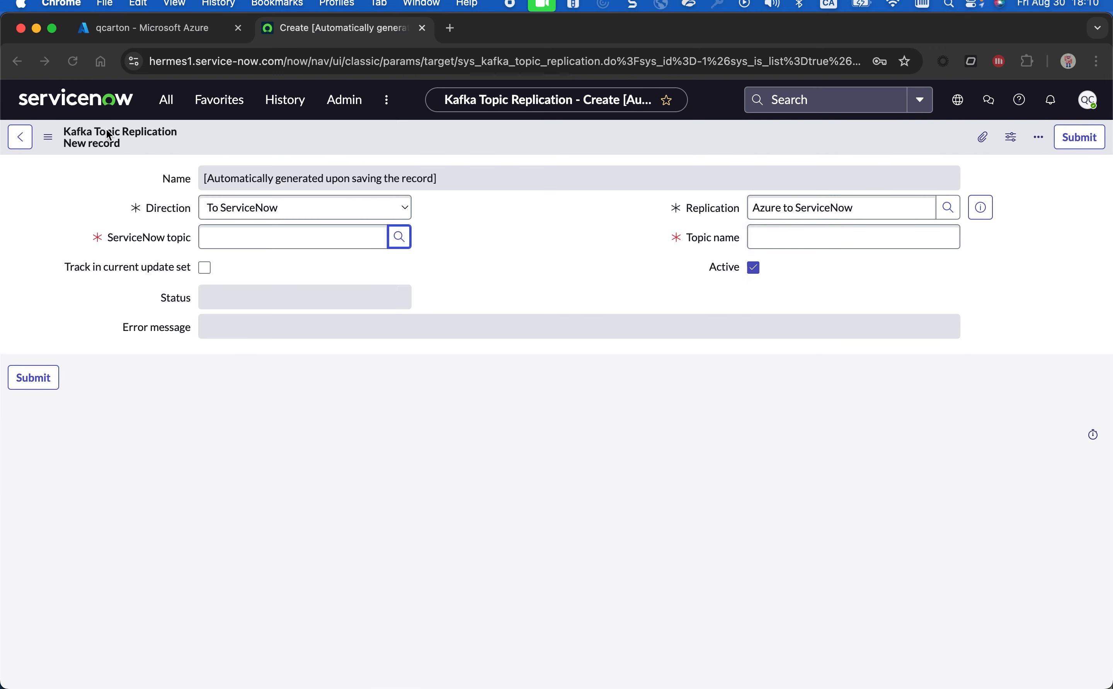
pyautogui.click(791, 229)
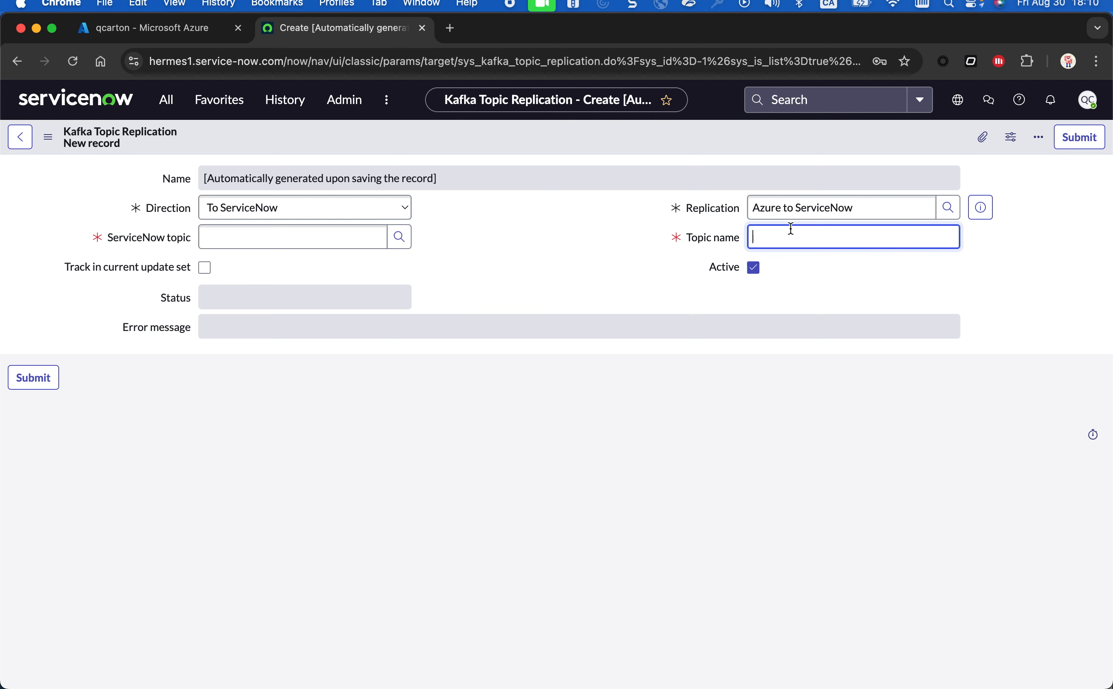
# Step: Switch to the Azure portal and locate the event hub's name in the Event Hubs namespace overview
pyautogui.click(160, 28)
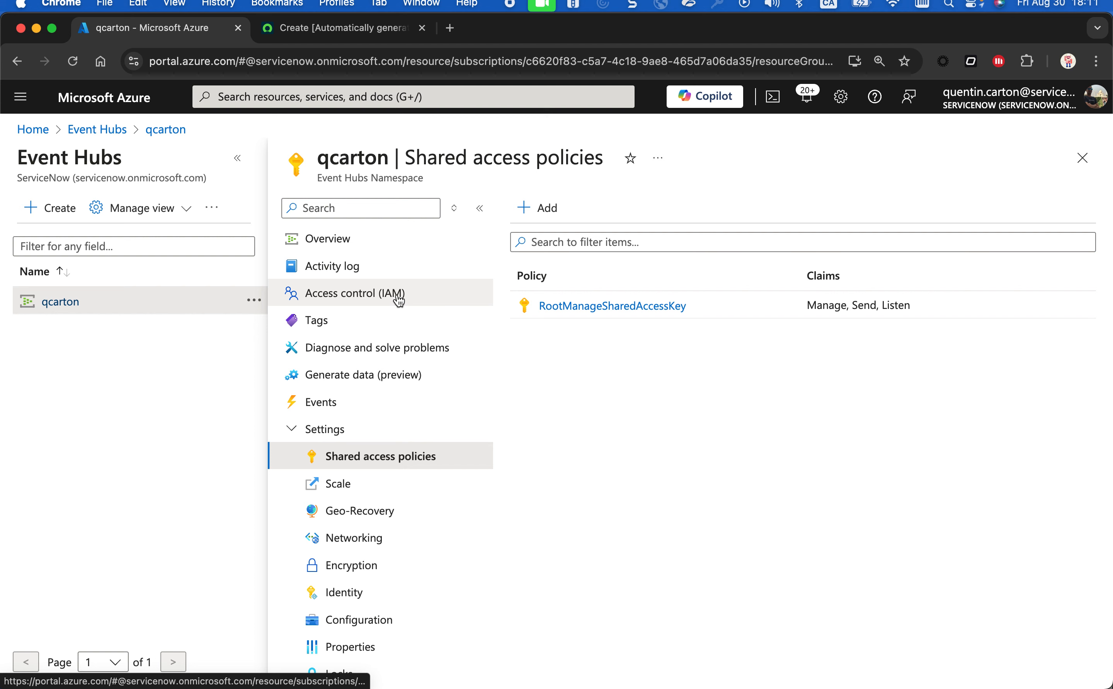
pyautogui.click(167, 129)
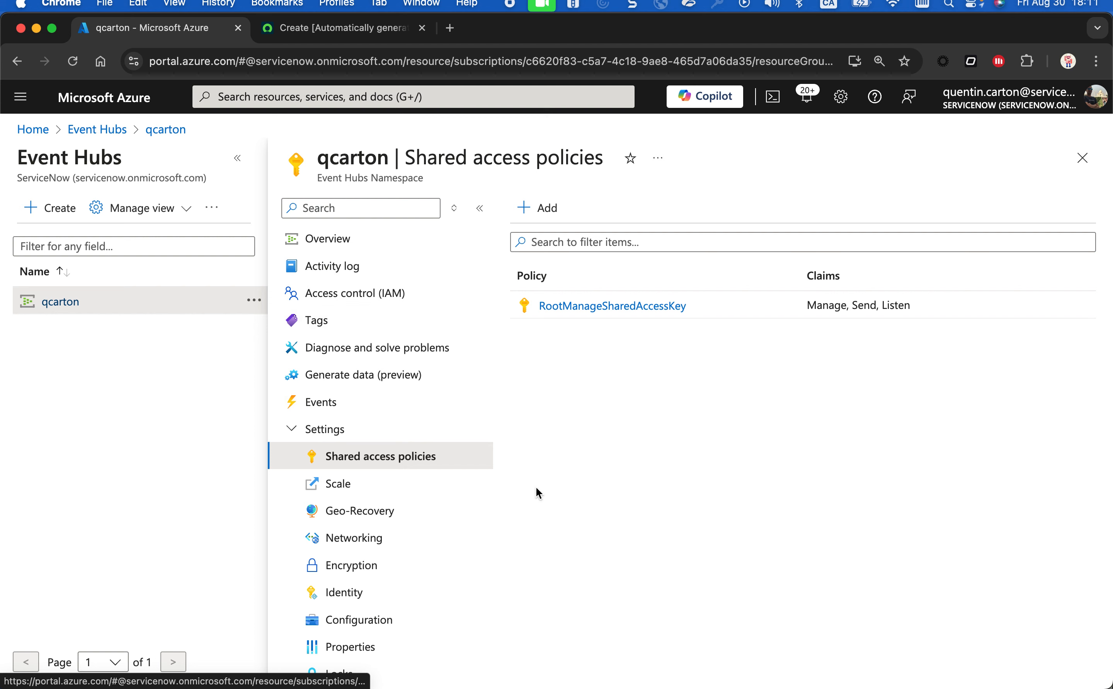
pyautogui.click(343, 239)
pyautogui.scroll(-10, 642, 425)
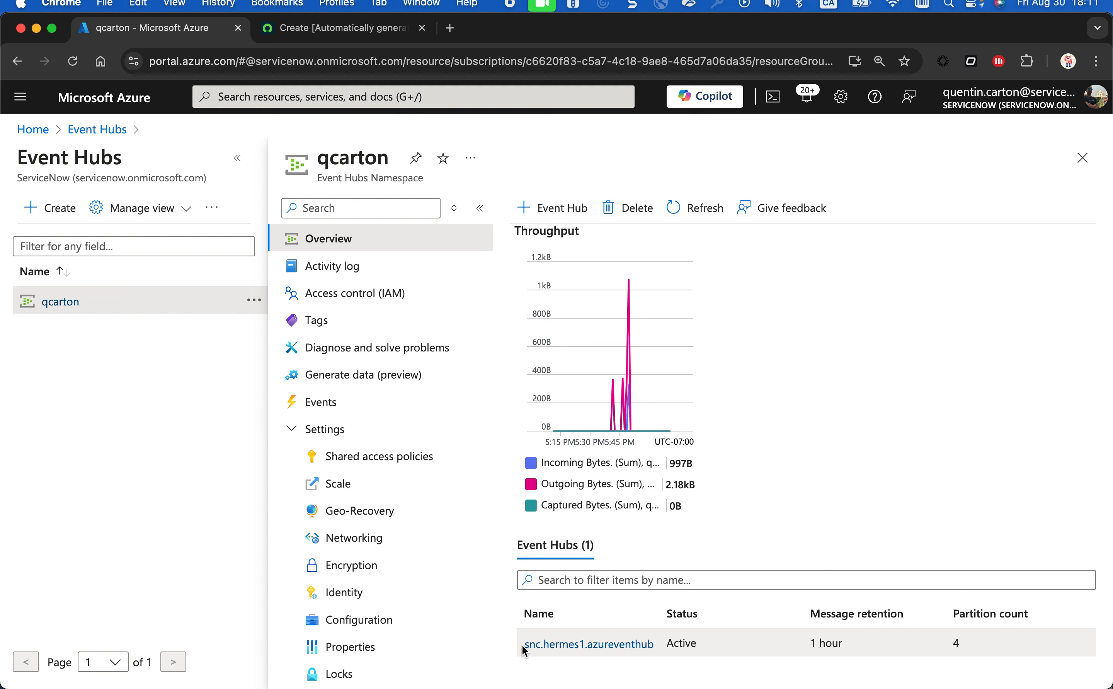
# Step: Return to ServiceNow, set the new topic replication's ServiceNow topic to azureventhub, and check that topic's cluster topic name
pyautogui.click(339, 41)
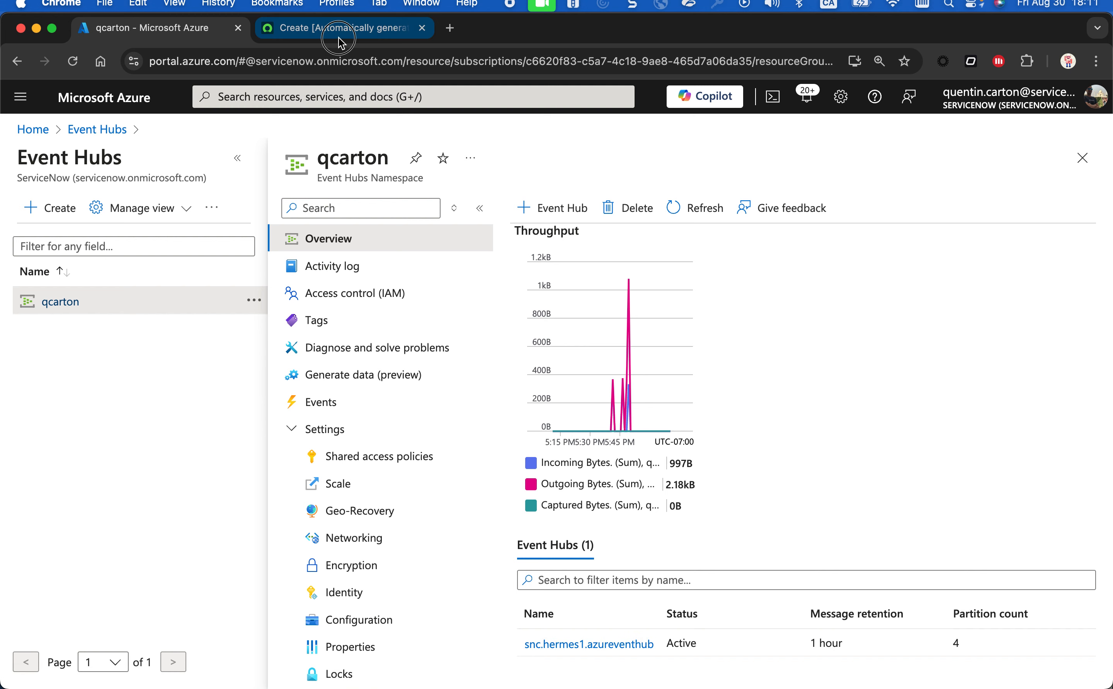
pyautogui.click(311, 235)
pyautogui.write('az')
pyautogui.click(281, 261)
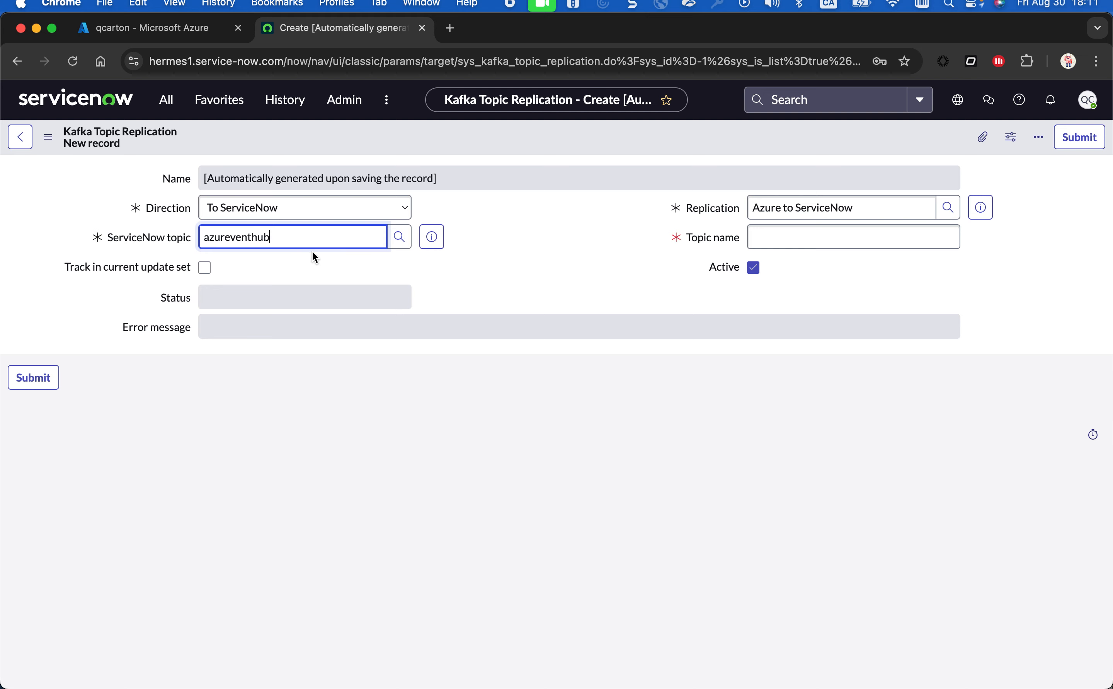
pyautogui.click(432, 237)
pyautogui.moveTo(278, 279); pyautogui.dragTo(415, 283)
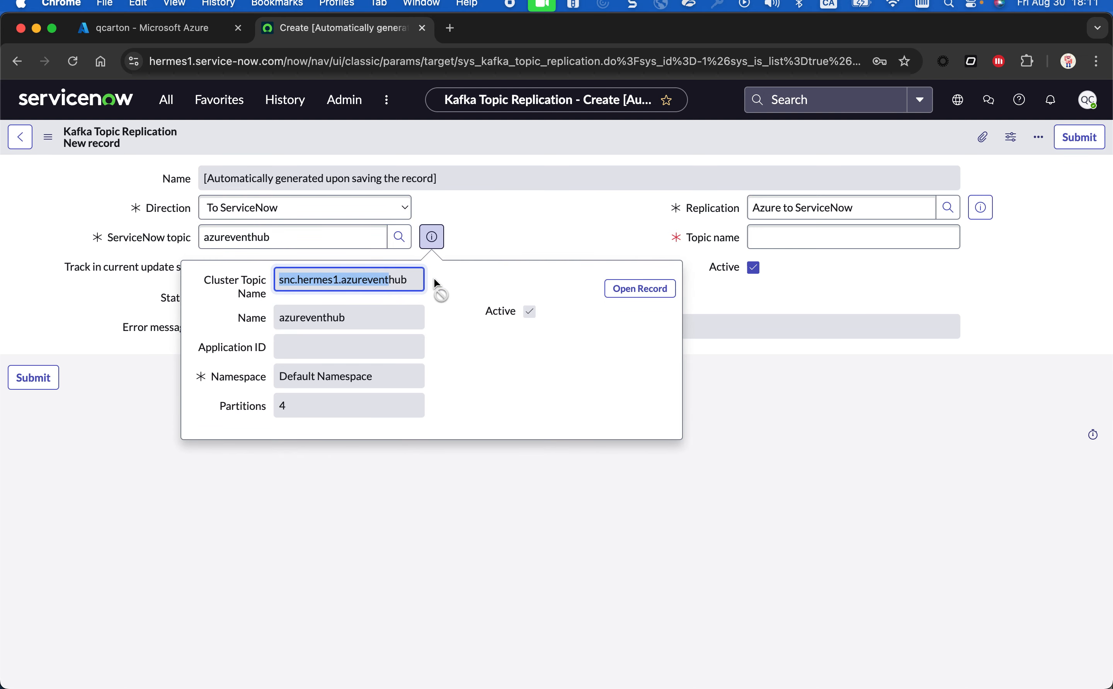
pyautogui.click(862, 303)
pyautogui.click(370, 236)
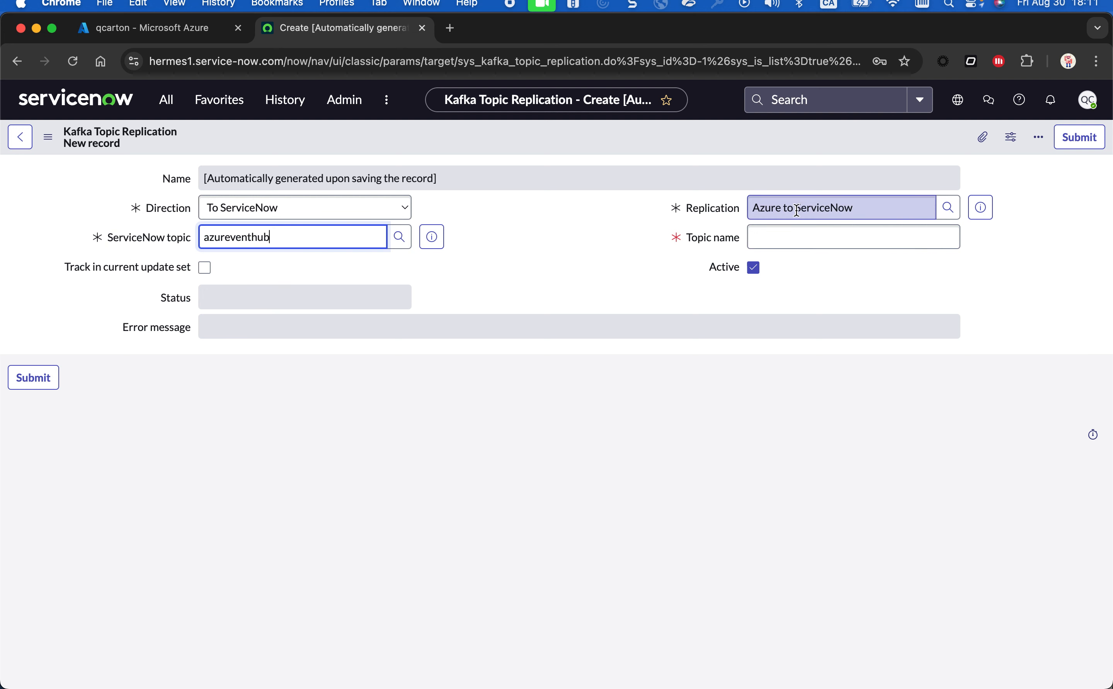
# Step: View the direction options of the new topic replication, and go back to the message replication without submitting
pyautogui.click(292, 209)
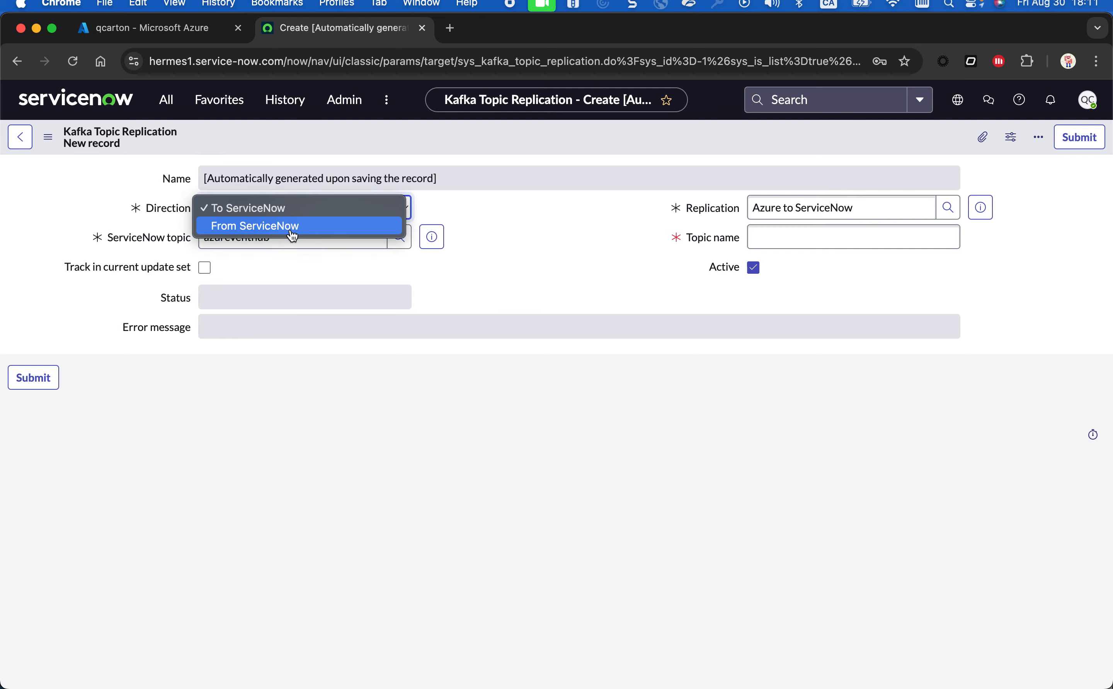
pyautogui.click(523, 213)
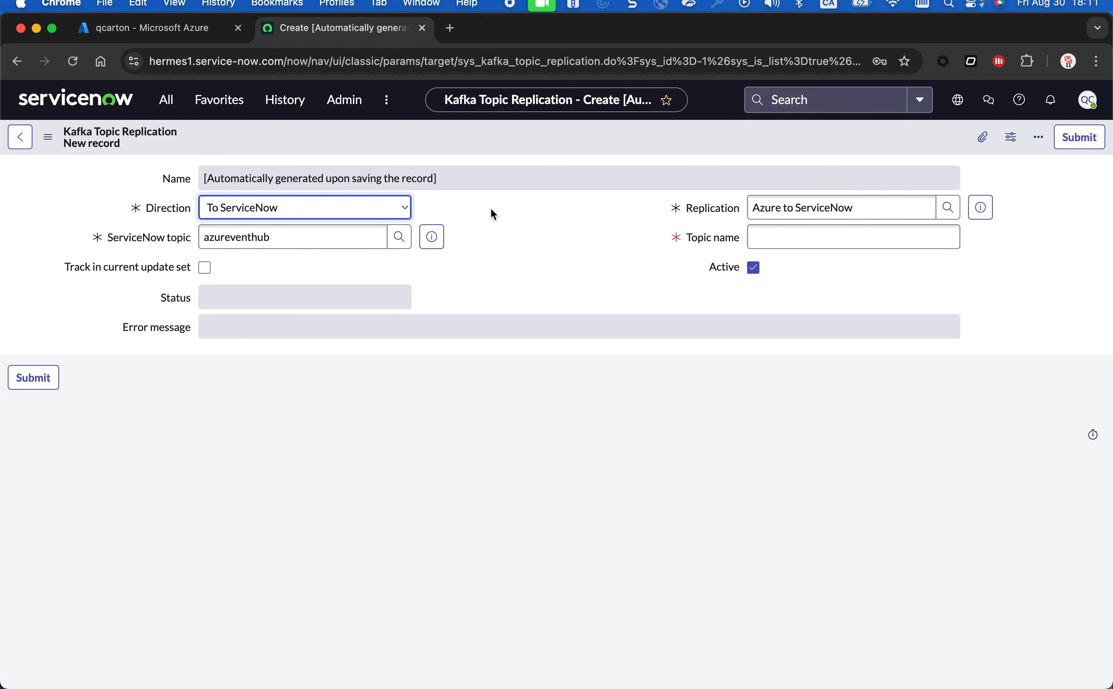
pyautogui.click(23, 140)
# Step: Check the status of the snc.hermes1.azureventhub topic replication in the related list
pyautogui.click(655, 462)
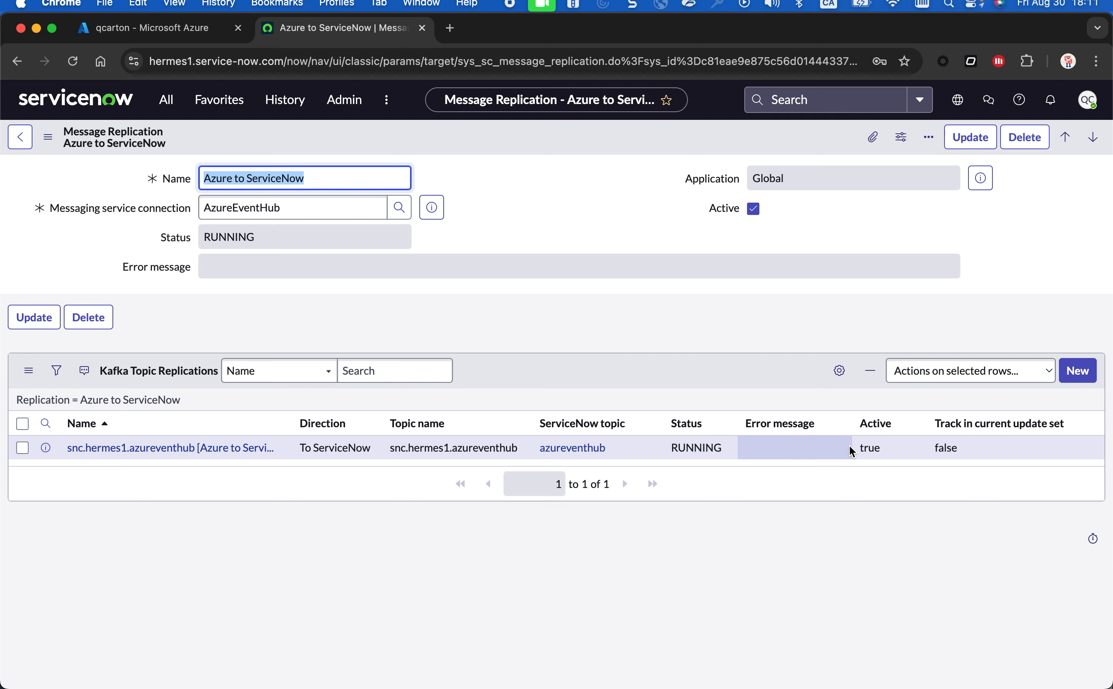
pyautogui.moveTo(672, 450); pyautogui.dragTo(722, 451)
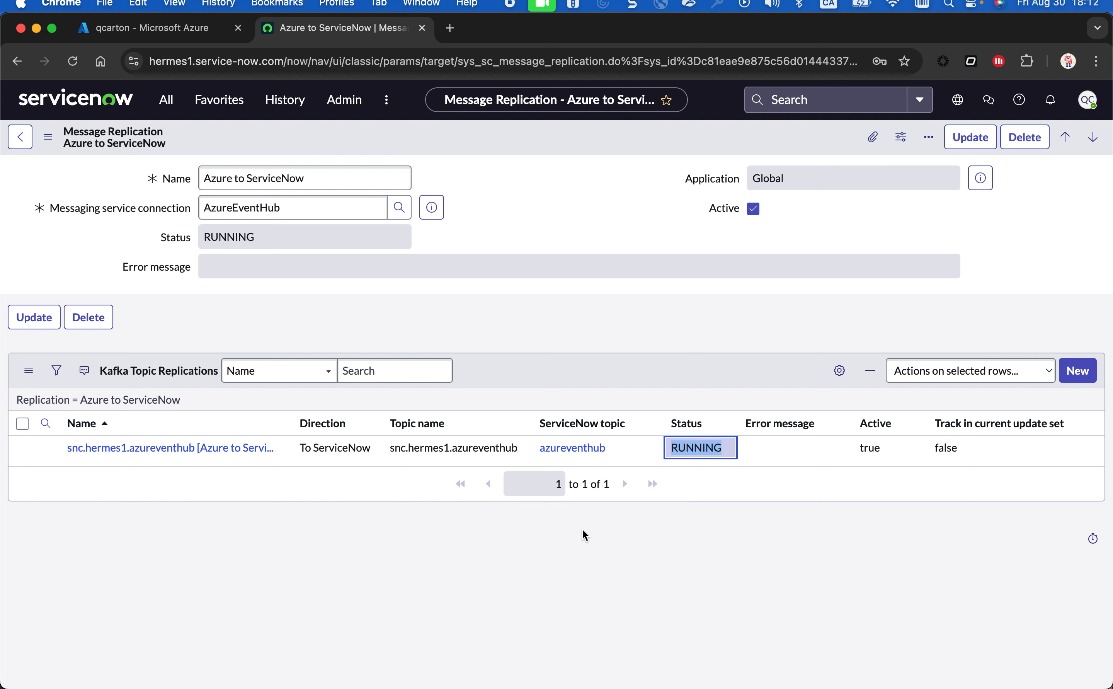
pyautogui.click(564, 576)
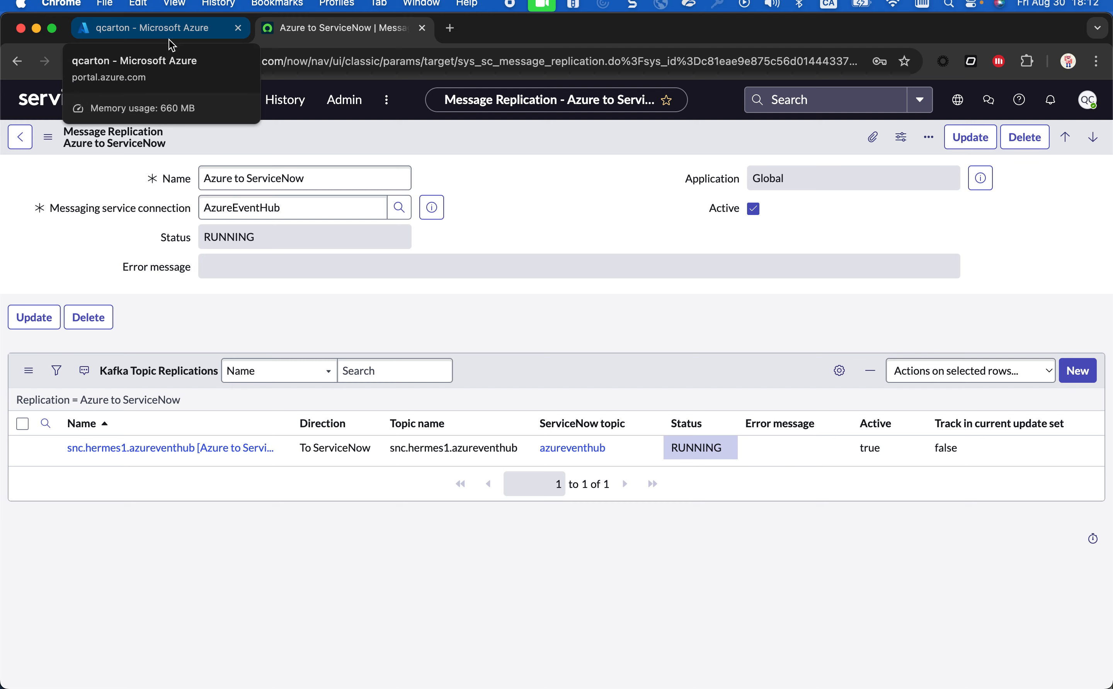
# Step: Switch to the Azure portal and open Generate data (preview) for the snc.hermes1.azureventhub event hub
pyautogui.click(172, 45)
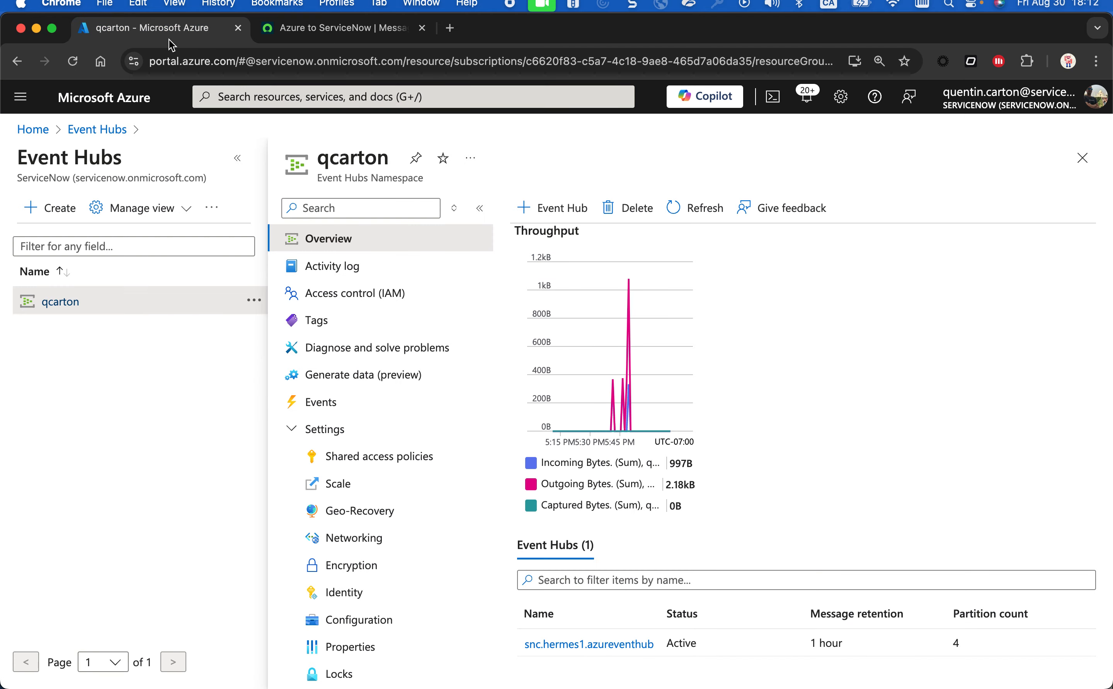
pyautogui.scroll(-1, 684, 422)
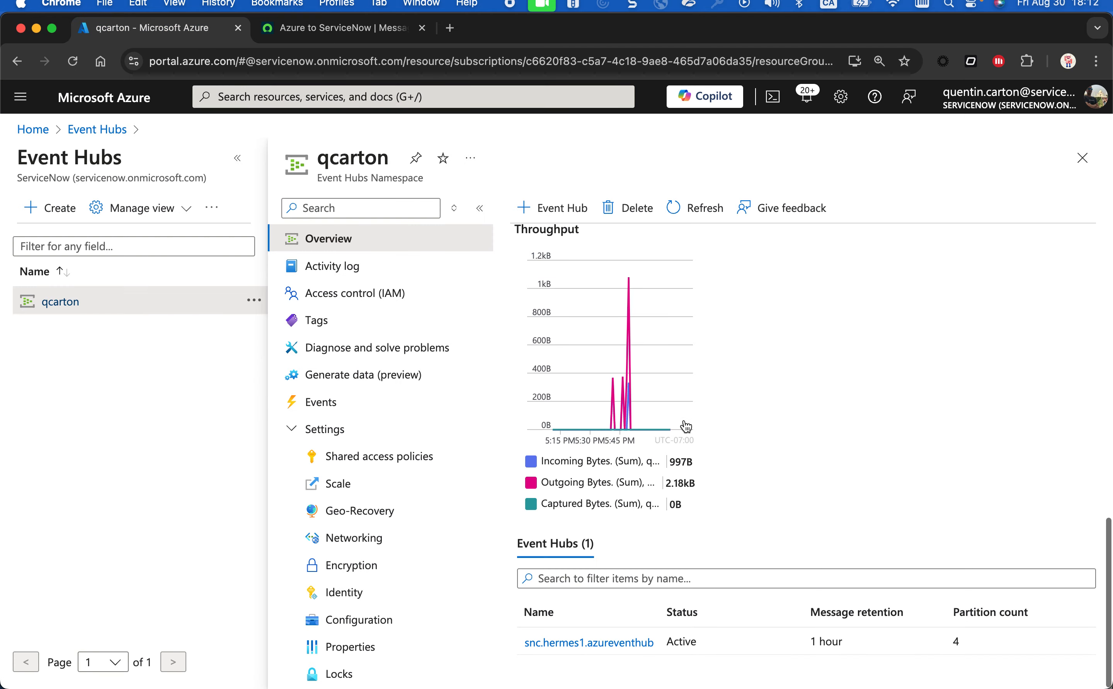
pyautogui.click(589, 642)
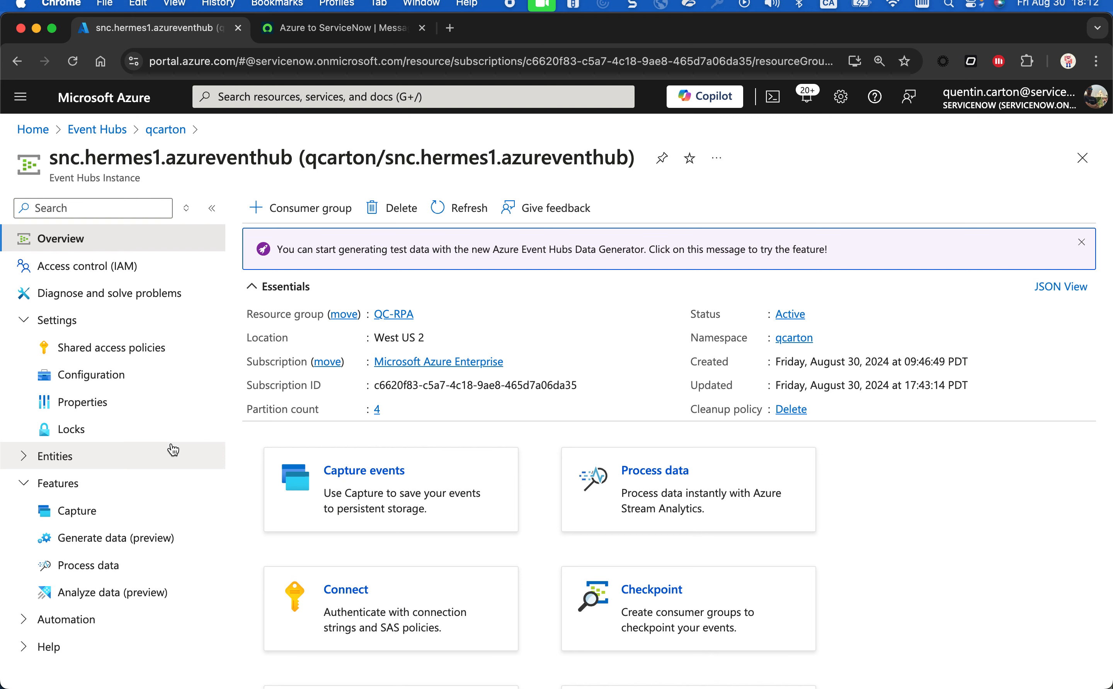
pyautogui.click(120, 542)
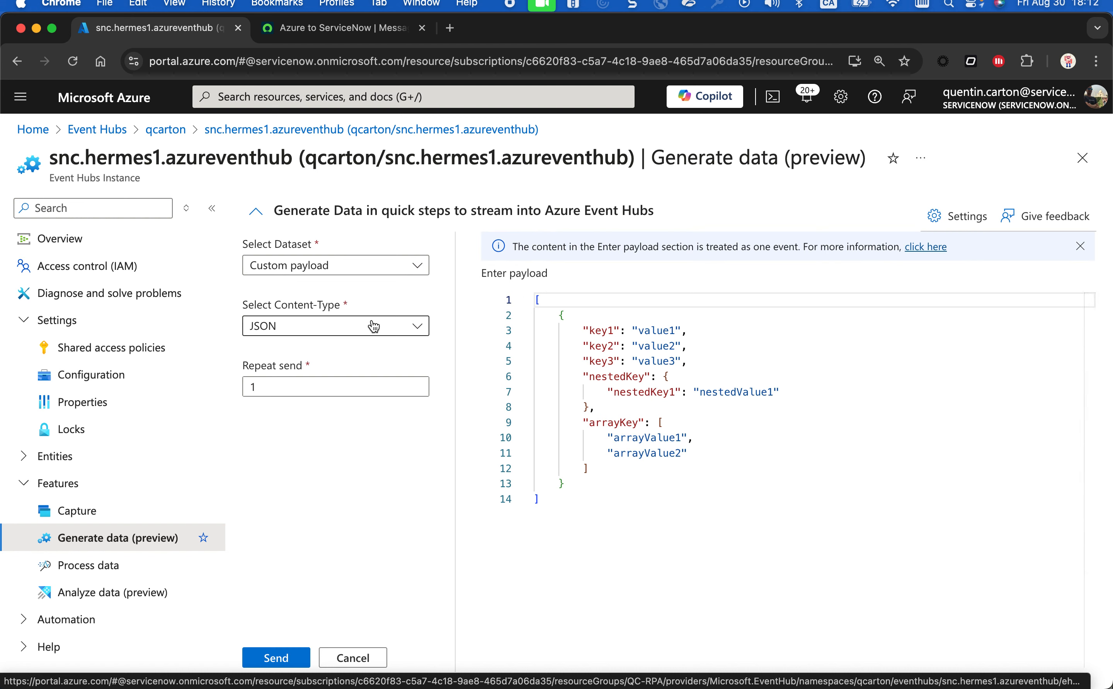
# Step: Select the Weather data dataset for the generated events and look through its payload
pyautogui.click(373, 272)
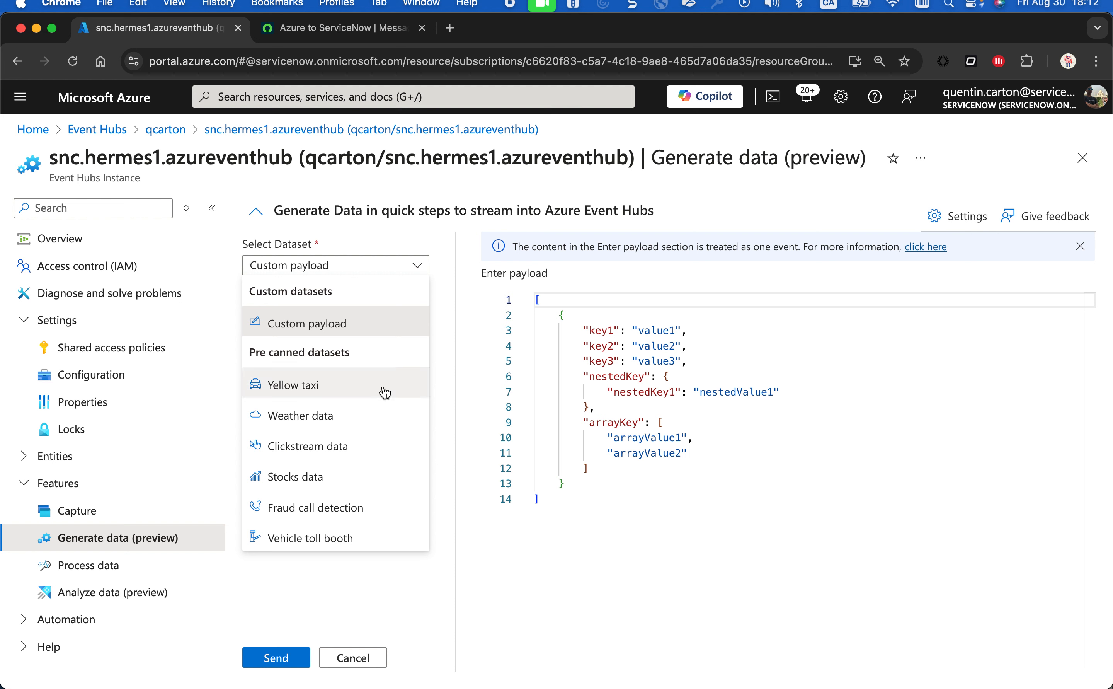
pyautogui.click(363, 415)
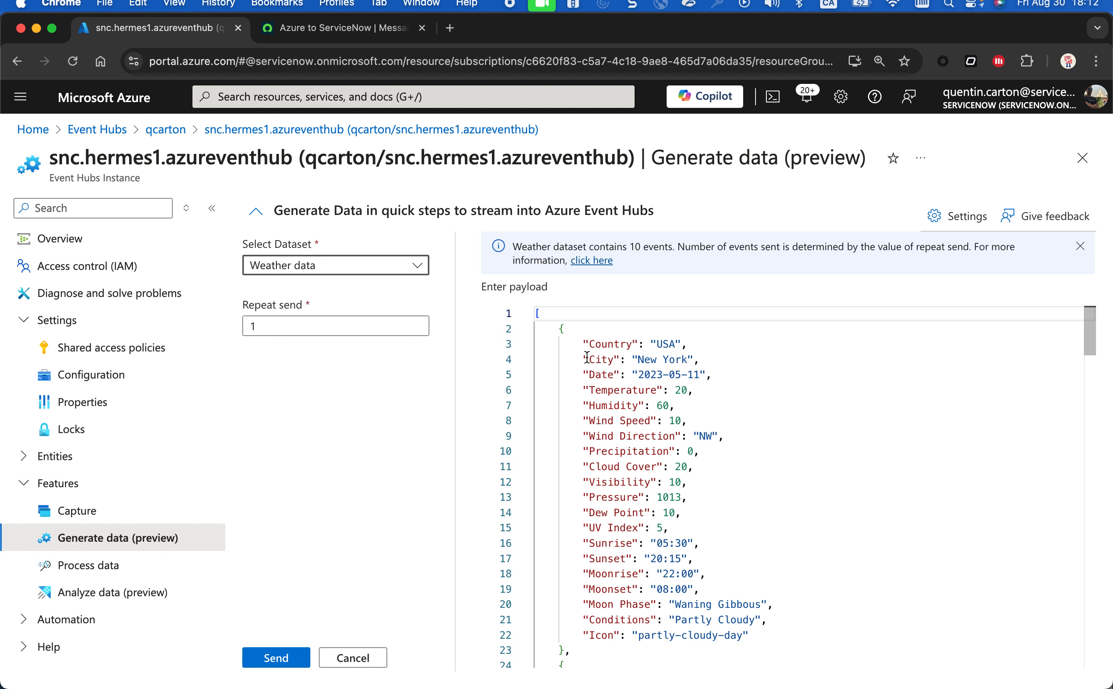
pyautogui.scroll(-2, 695, 493)
pyautogui.scroll(-5, 696, 493)
pyautogui.scroll(6, 695, 491)
# Step: Try to delete the USA country value from the first event of the weather payload
pyautogui.doubleClick(666, 345)
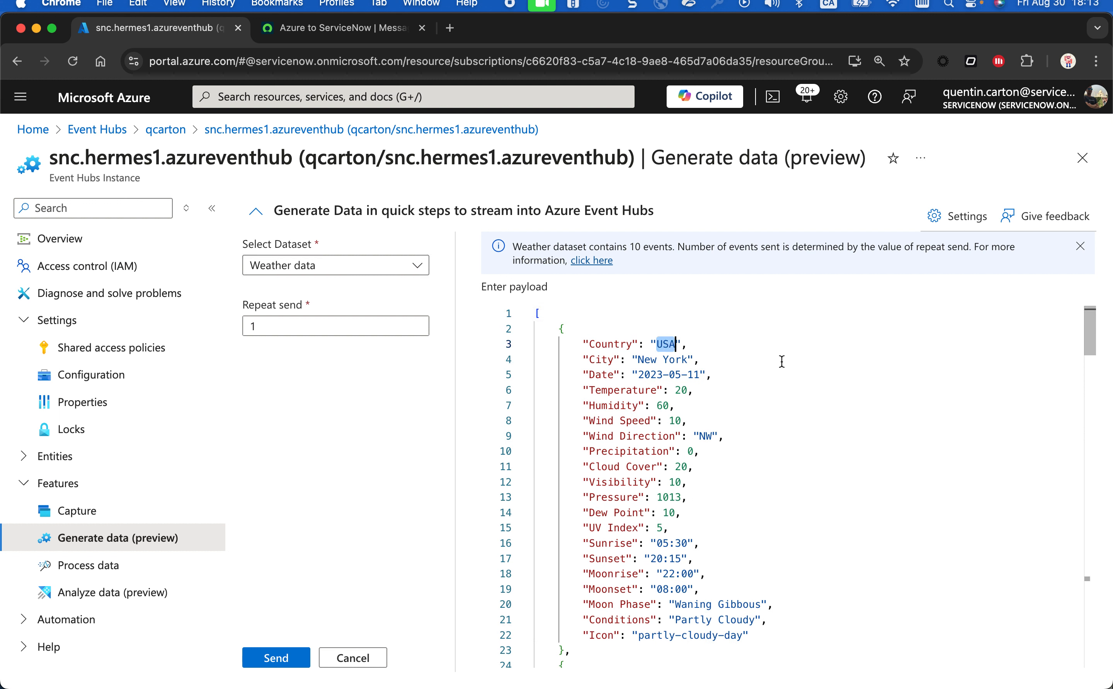
pyautogui.press('BackSpace')
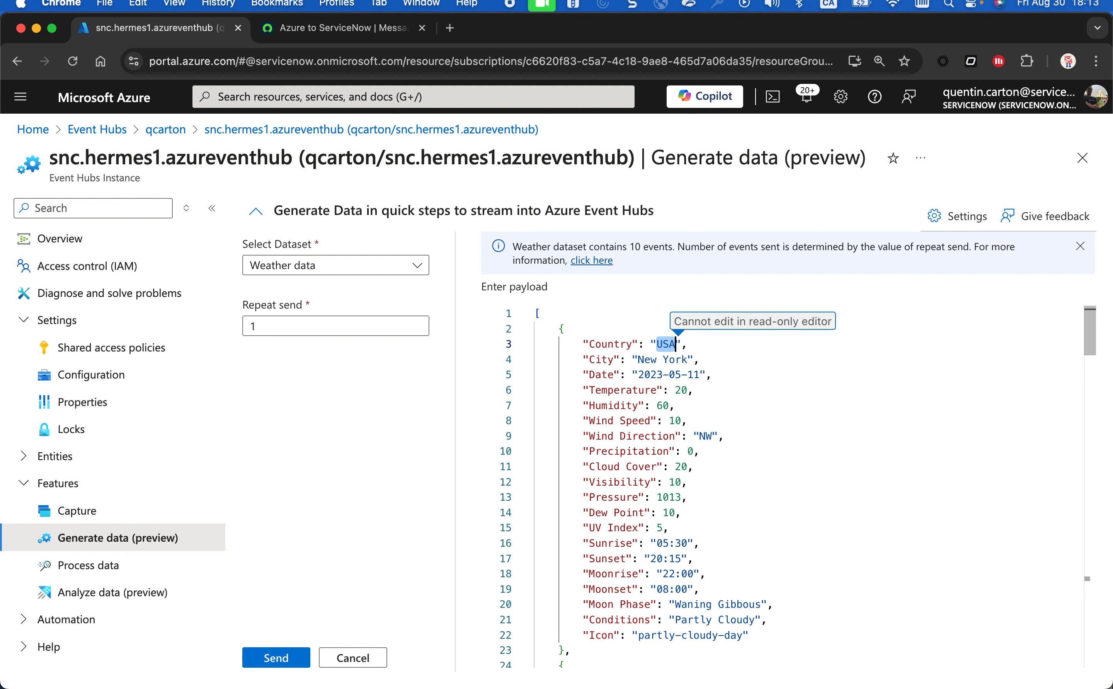
pyautogui.click(775, 361)
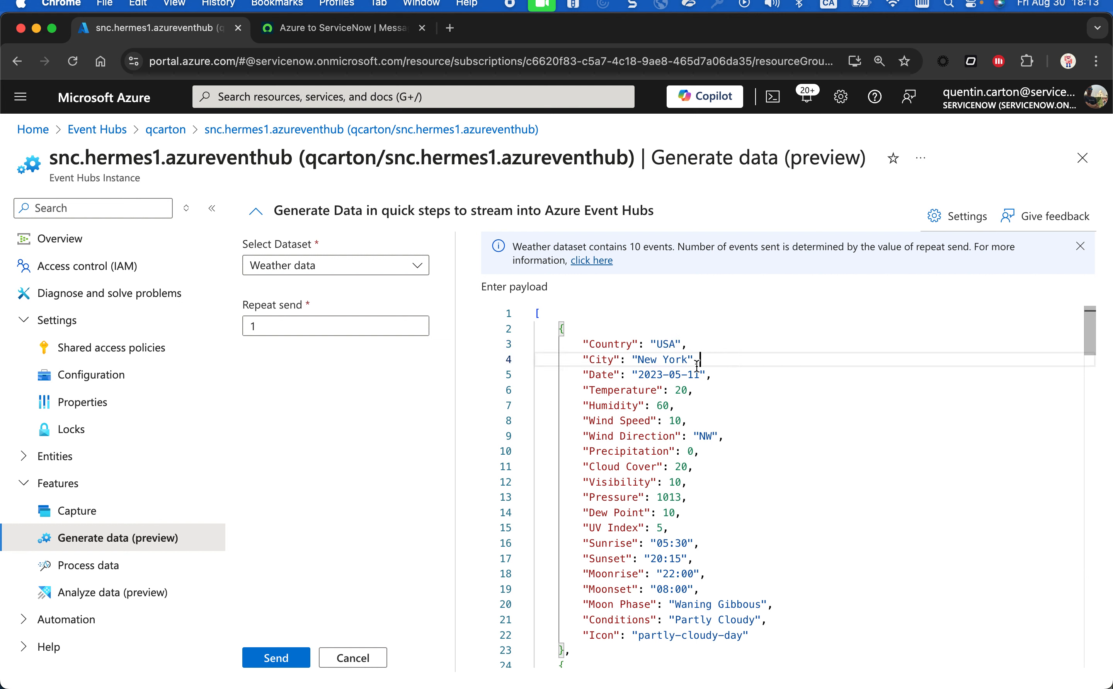
# Step: Set Repeat send to 50 and send the weather events to the event hub
pyautogui.click(318, 325)
pyautogui.press('BackSpace')
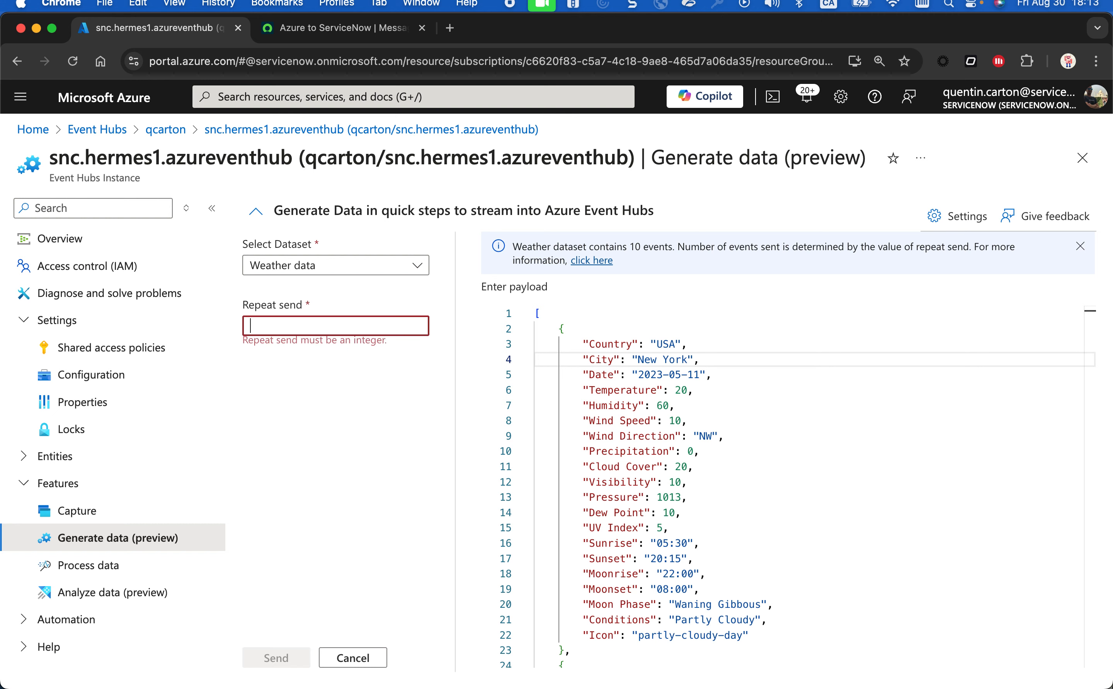
pyautogui.write('50')
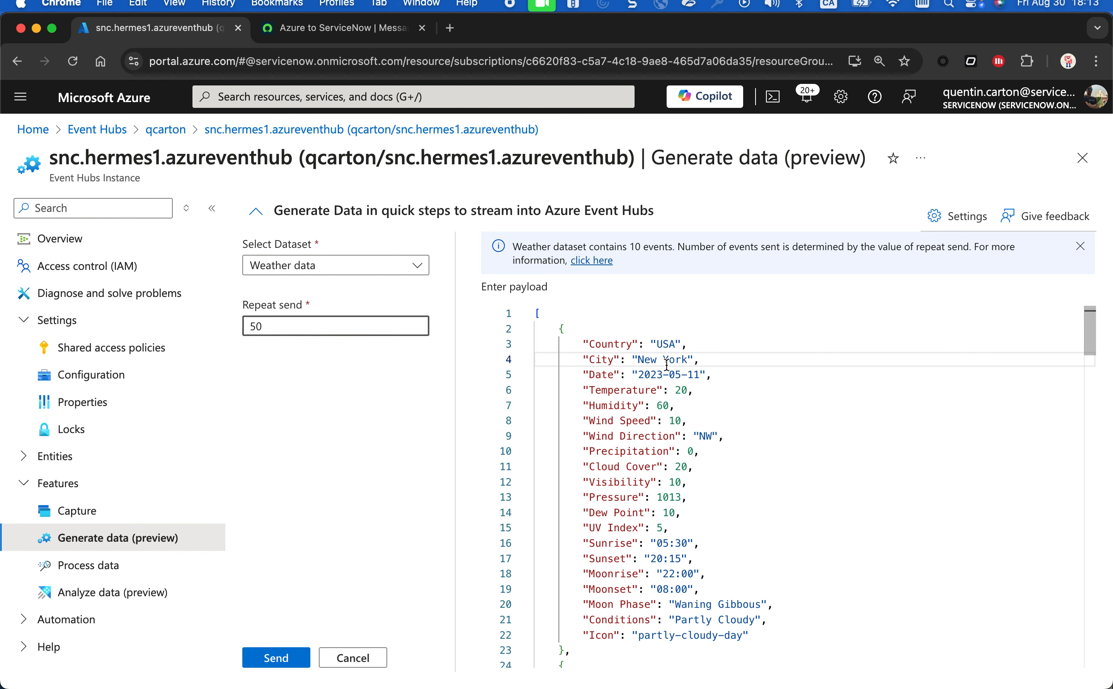
pyautogui.scroll(-20, 667, 365)
pyautogui.scroll(20, 667, 365)
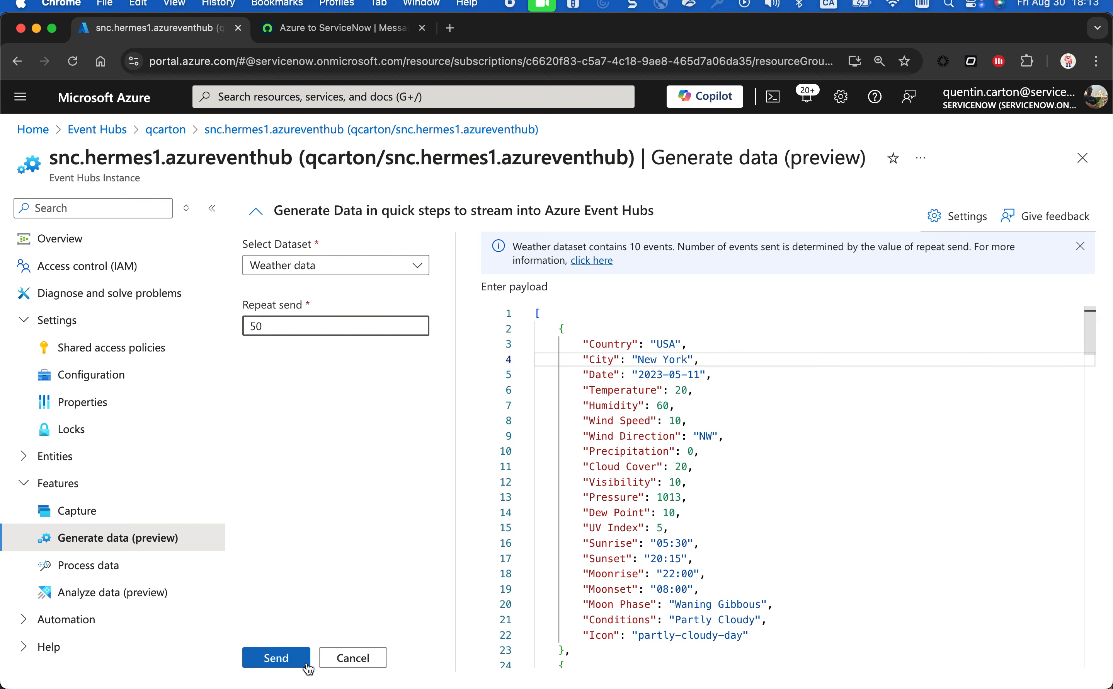
pyautogui.click(280, 667)
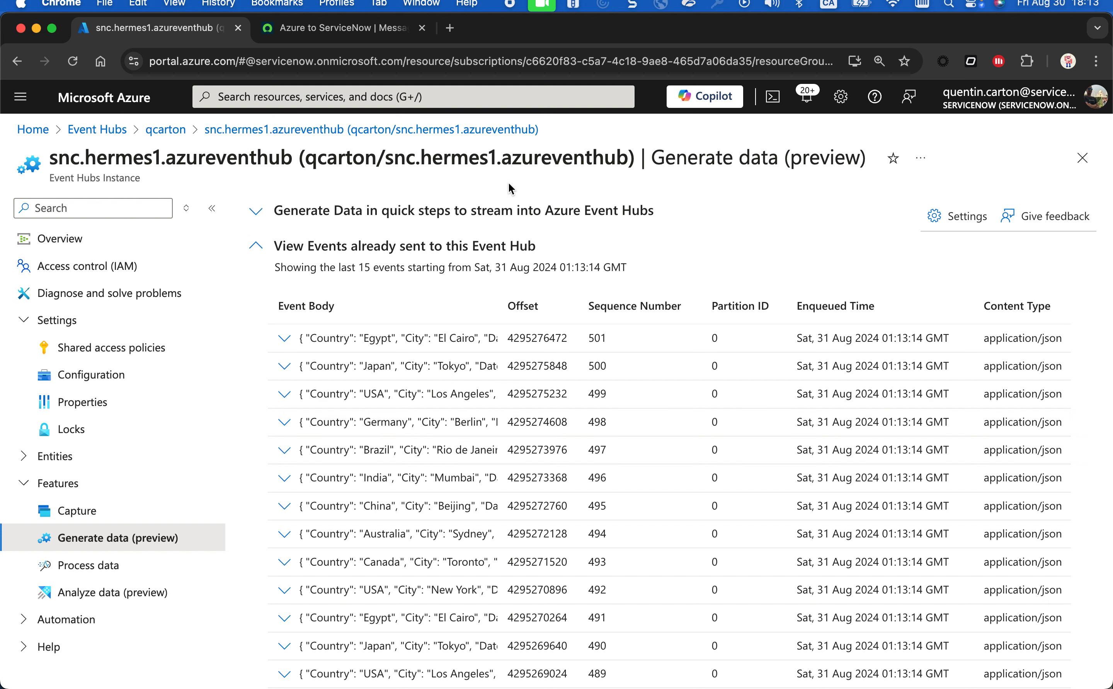
# Step: Switch to the ServiceNow instance, search the modules for "topic" and open the Hermes Messaging Service Topic Inspector
pyautogui.click(309, 40)
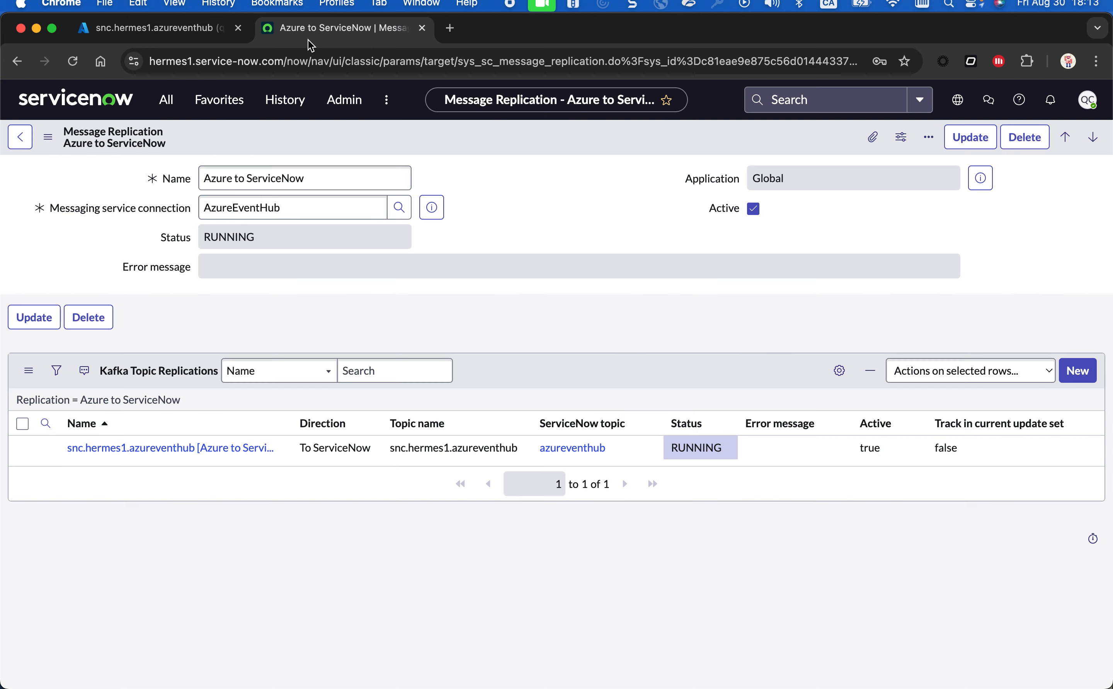
pyautogui.click(155, 96)
pyautogui.click(194, 141)
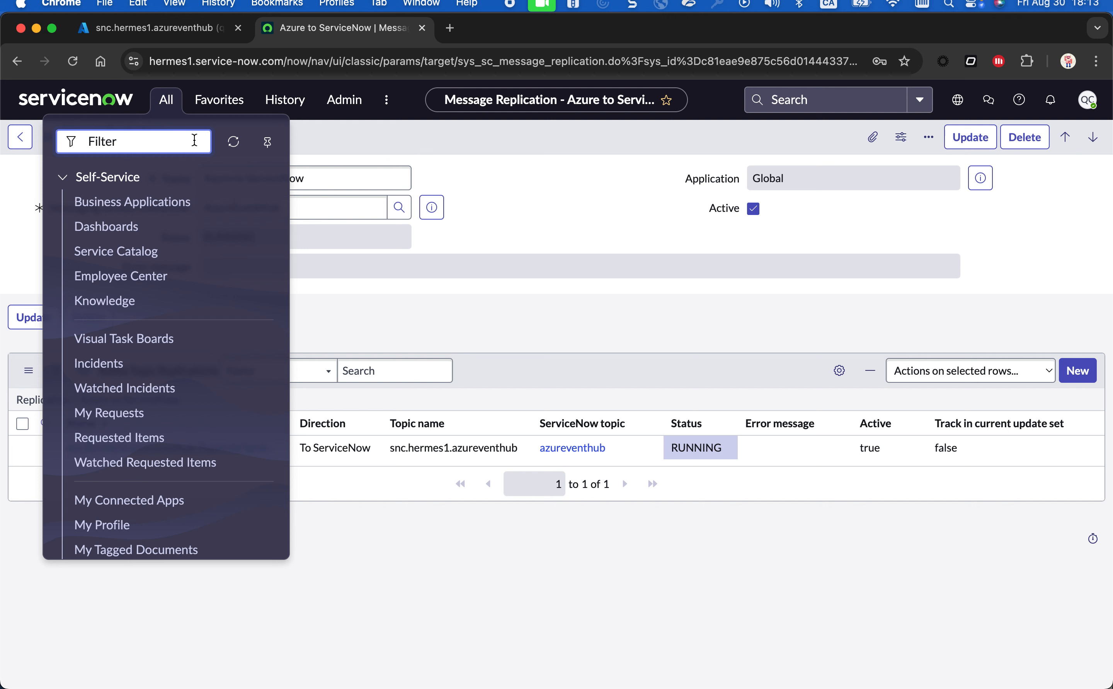
pyautogui.write('he')
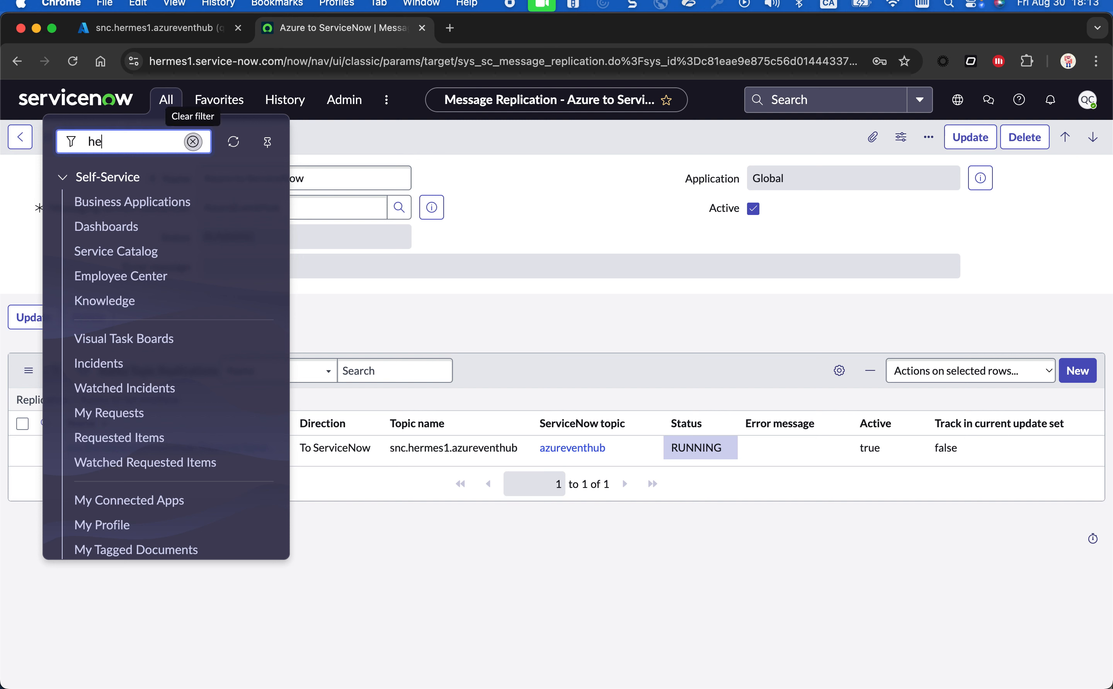
pyautogui.write('rmes top')
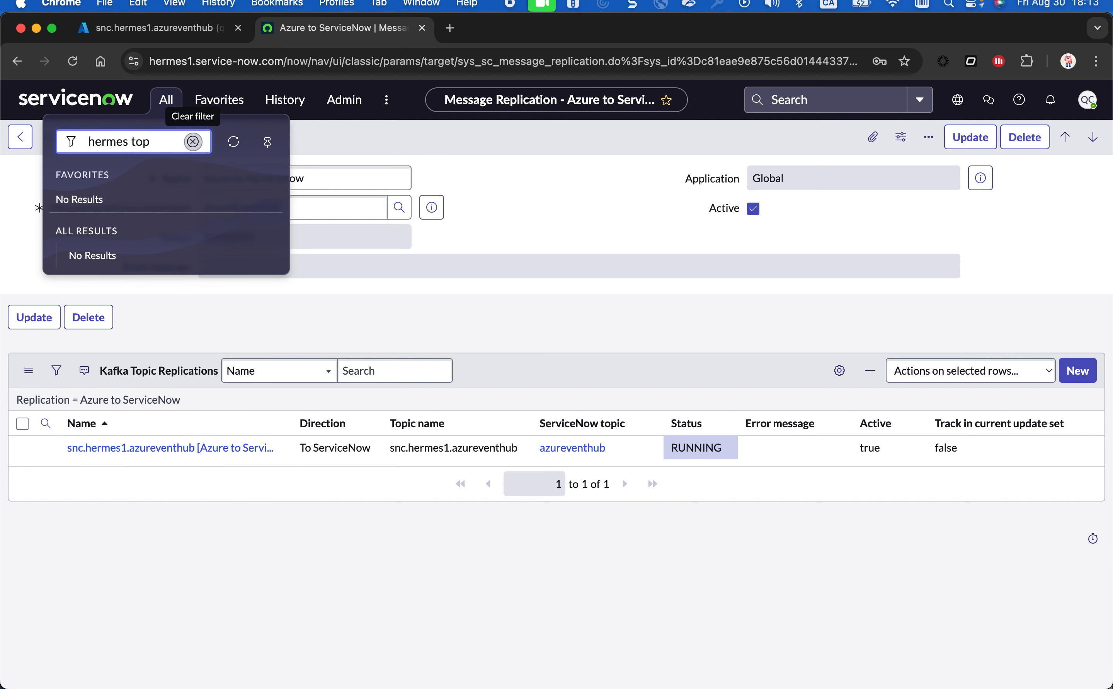
pyautogui.press('super+a')
pyautogui.write('topic')
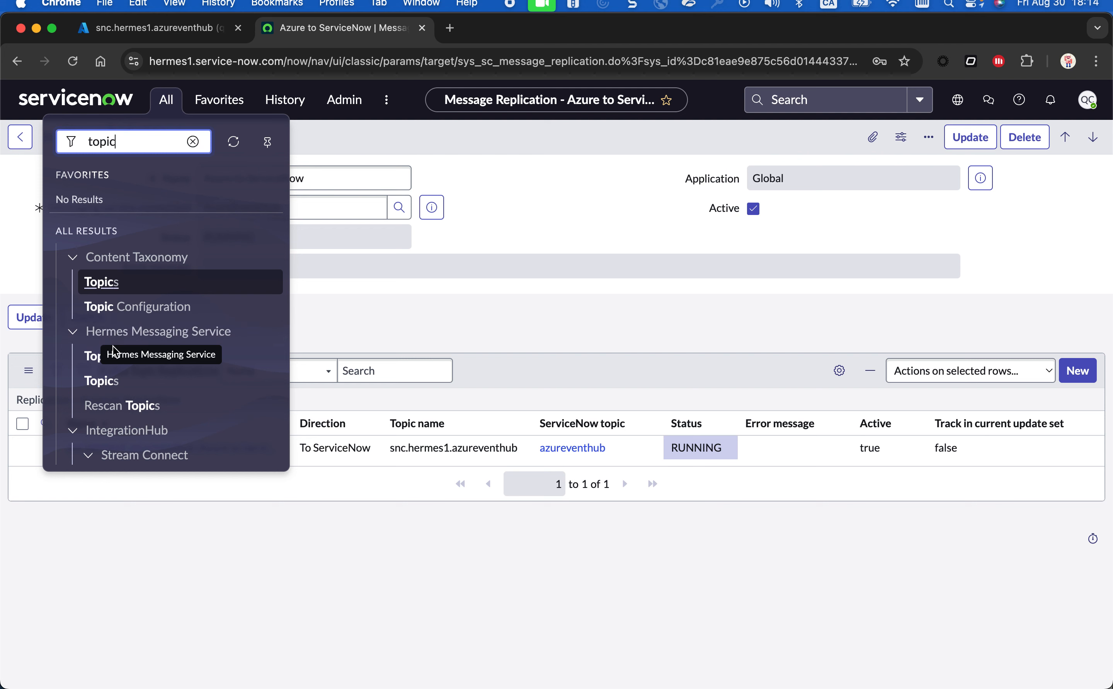
pyautogui.click(90, 361)
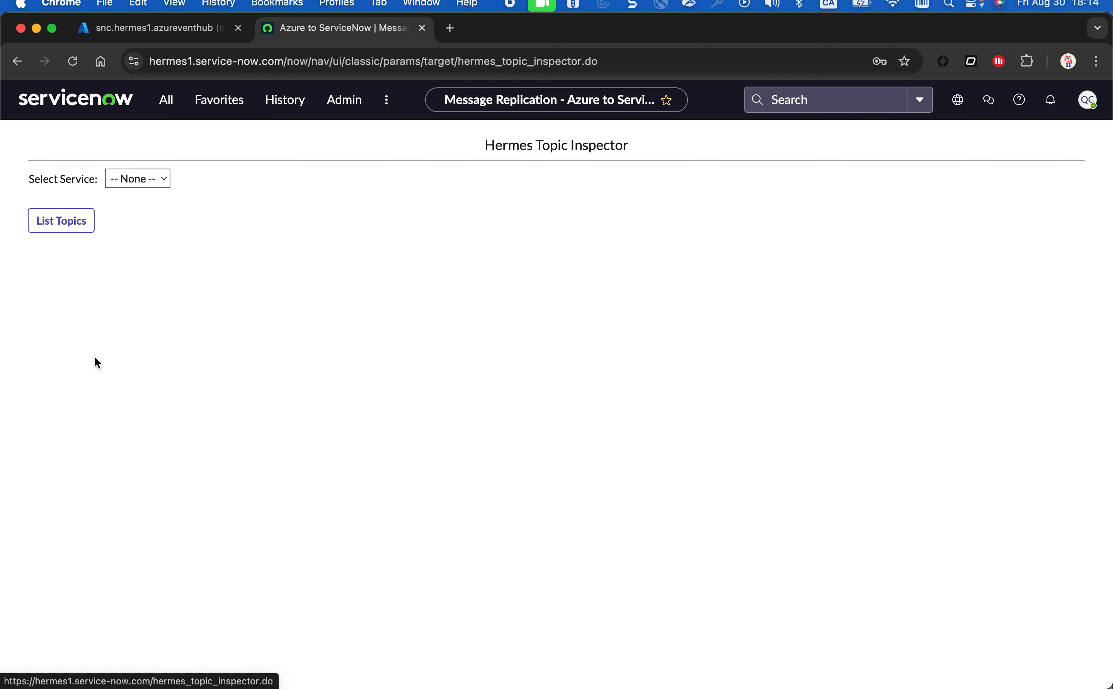
# Step: List the topics of the hermes-internal service and select the snc.hermes1.azureventhub topic
pyautogui.click(83, 220)
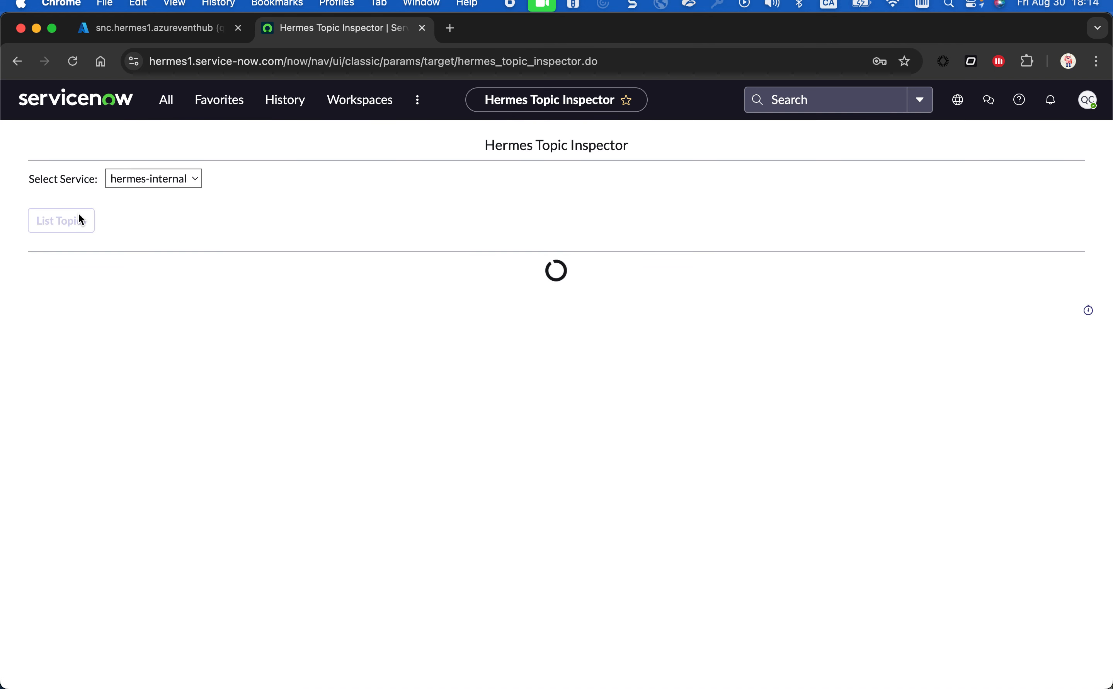
pyautogui.scroll(-3, 232, 567)
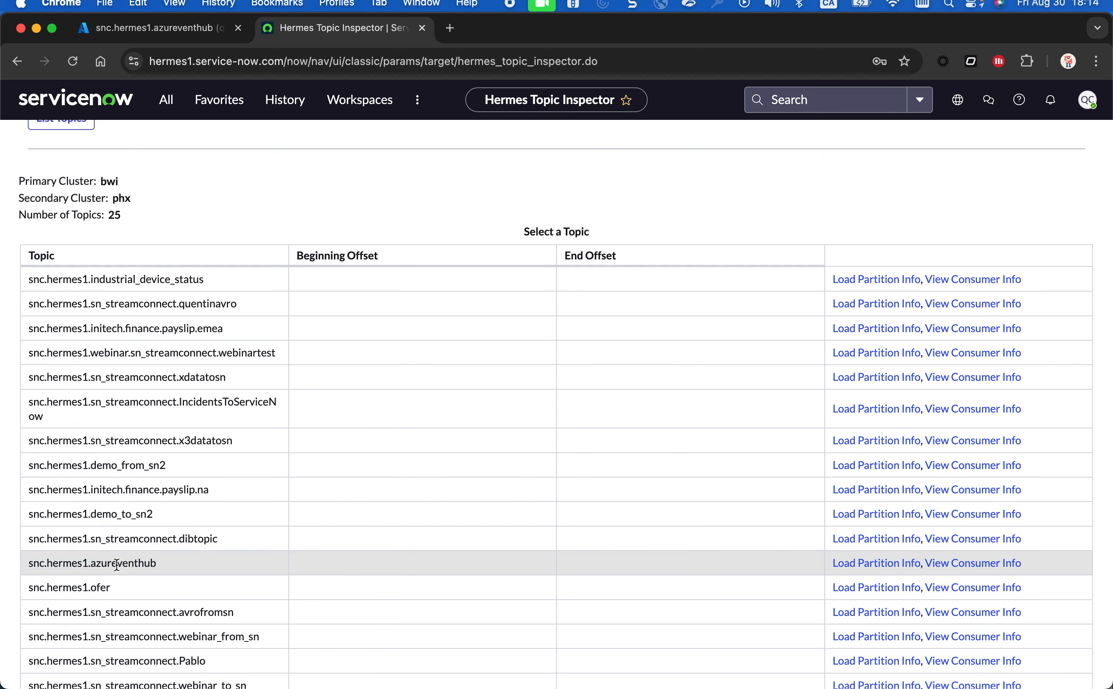
pyautogui.scroll(-7, 127, 568)
pyautogui.scroll(-4, 125, 571)
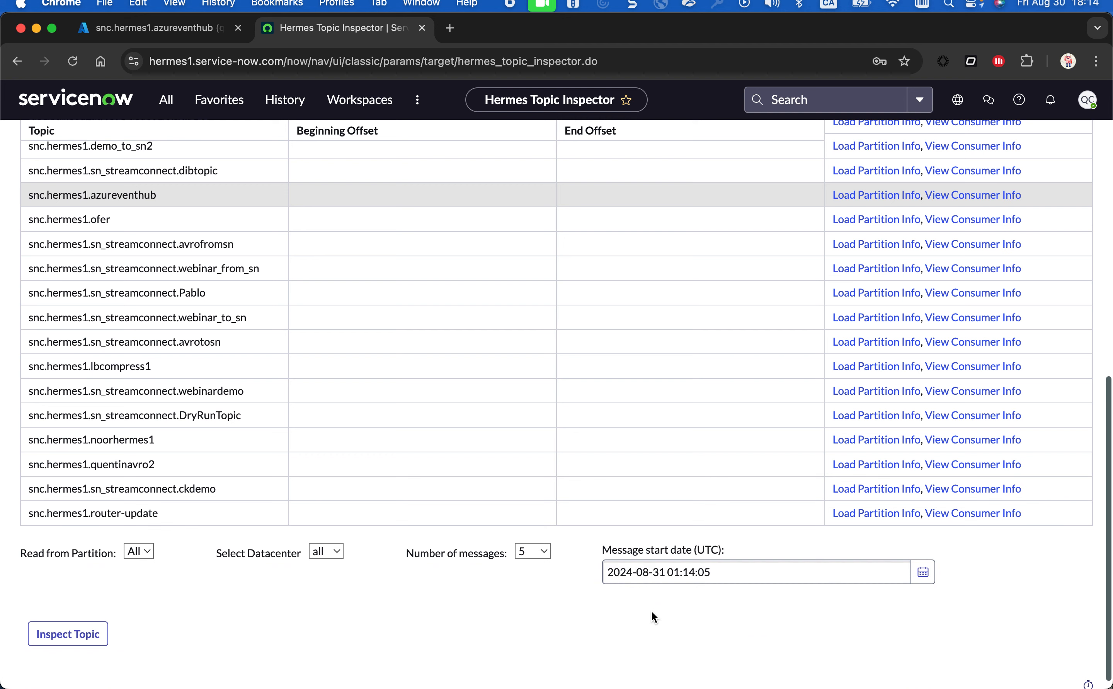
pyautogui.click(692, 577)
pyautogui.moveTo(693, 578); pyautogui.dragTo(689, 577)
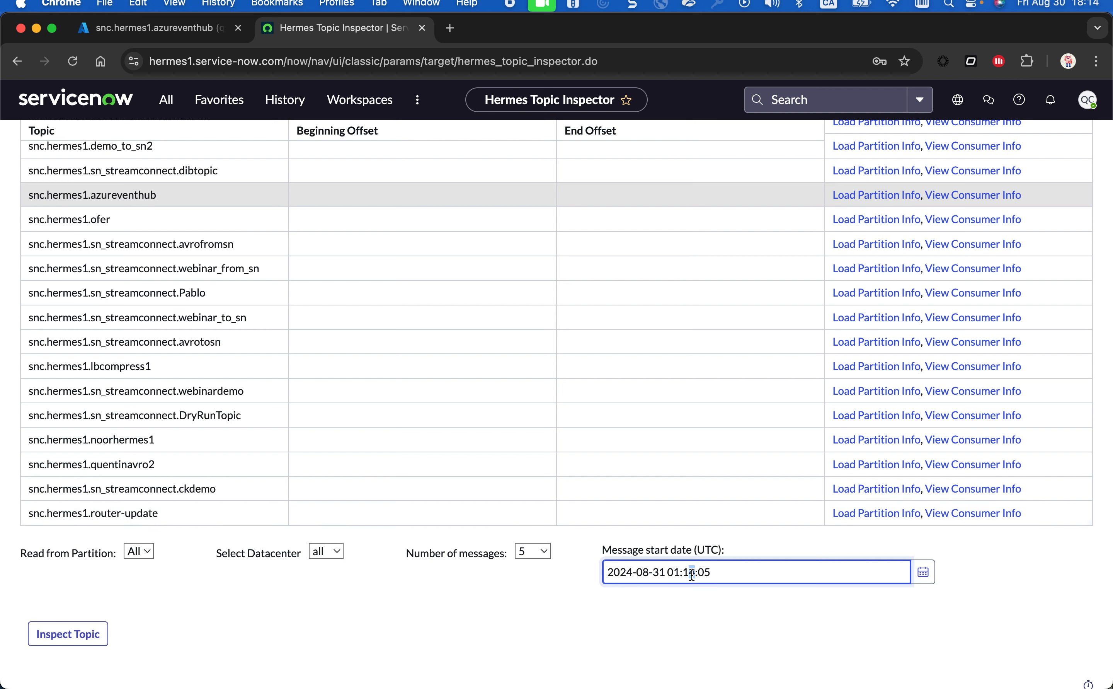
pyautogui.write('2')
pyautogui.click(76, 628)
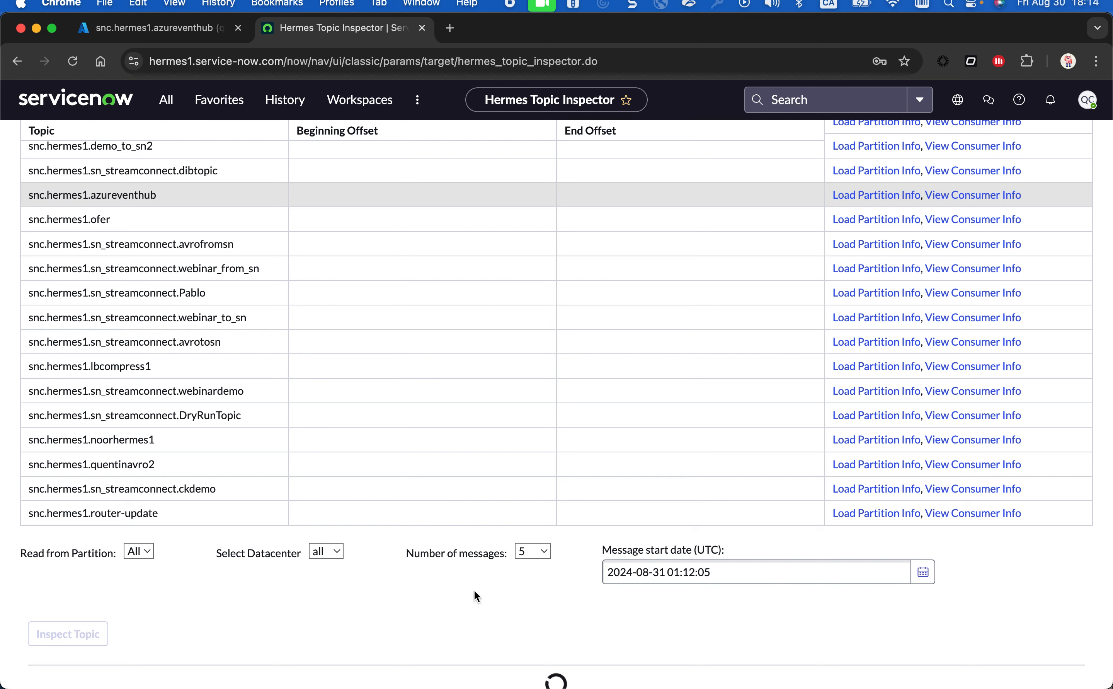
pyautogui.scroll(-5, 474, 590)
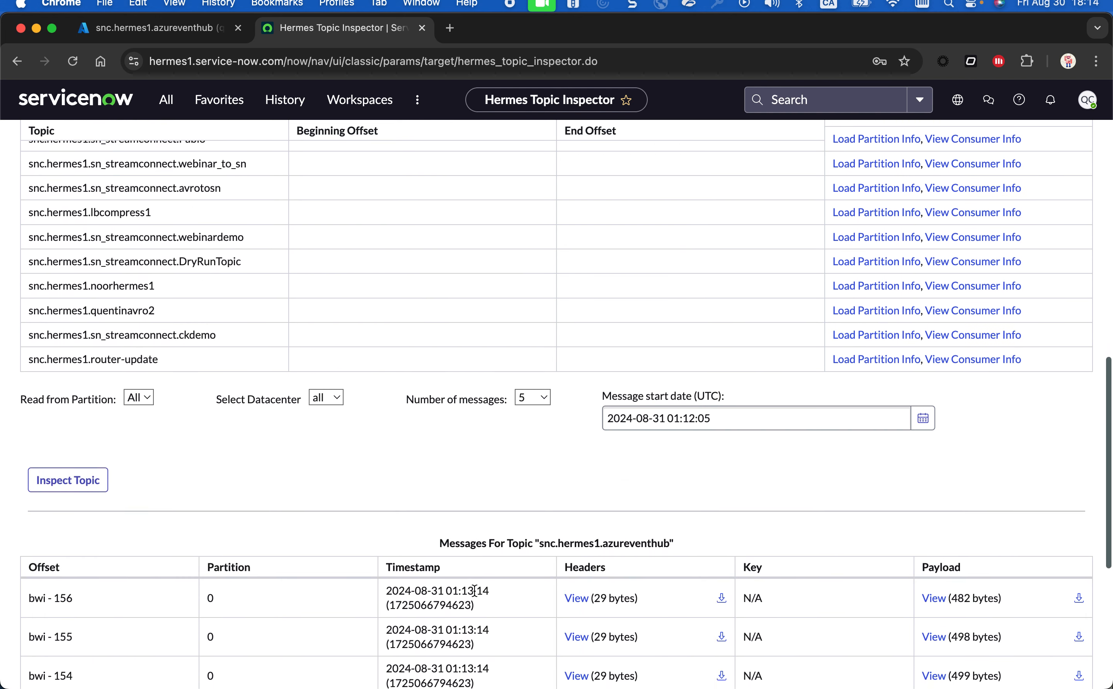
pyautogui.scroll(-4, 475, 591)
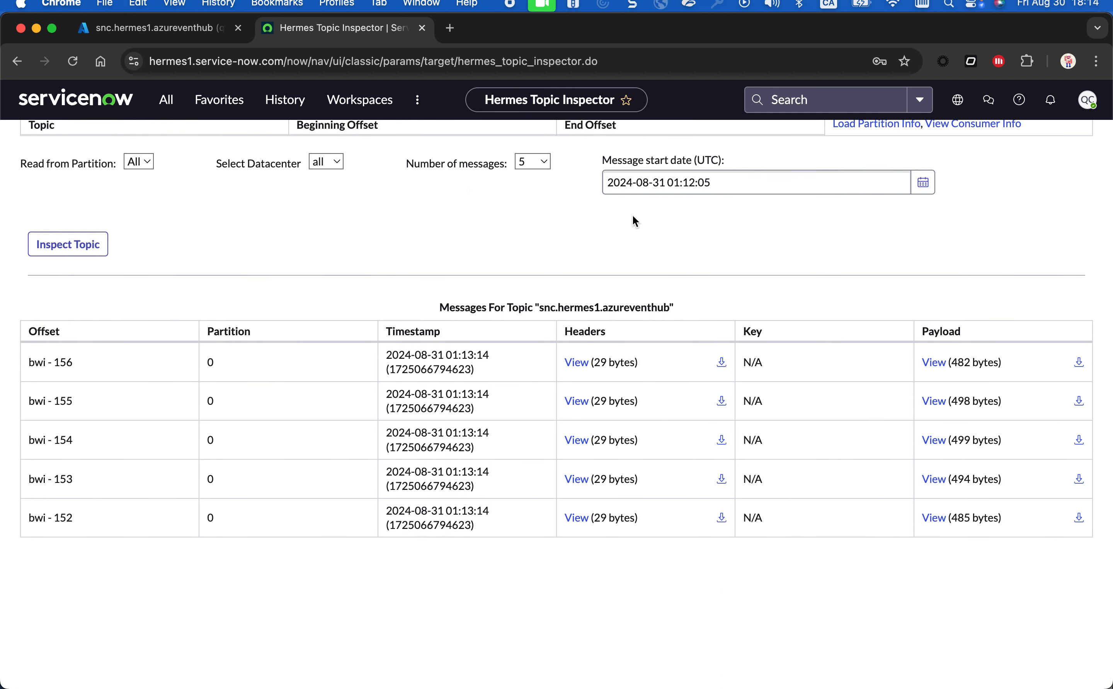
# Step: View the payload data of the first two listed messages, closing each payload after reading it
pyautogui.click(933, 368)
pyautogui.moveTo(396, 191); pyautogui.dragTo(583, 200)
pyautogui.click(423, 191)
pyautogui.moveTo(403, 195); pyautogui.dragTo(405, 196)
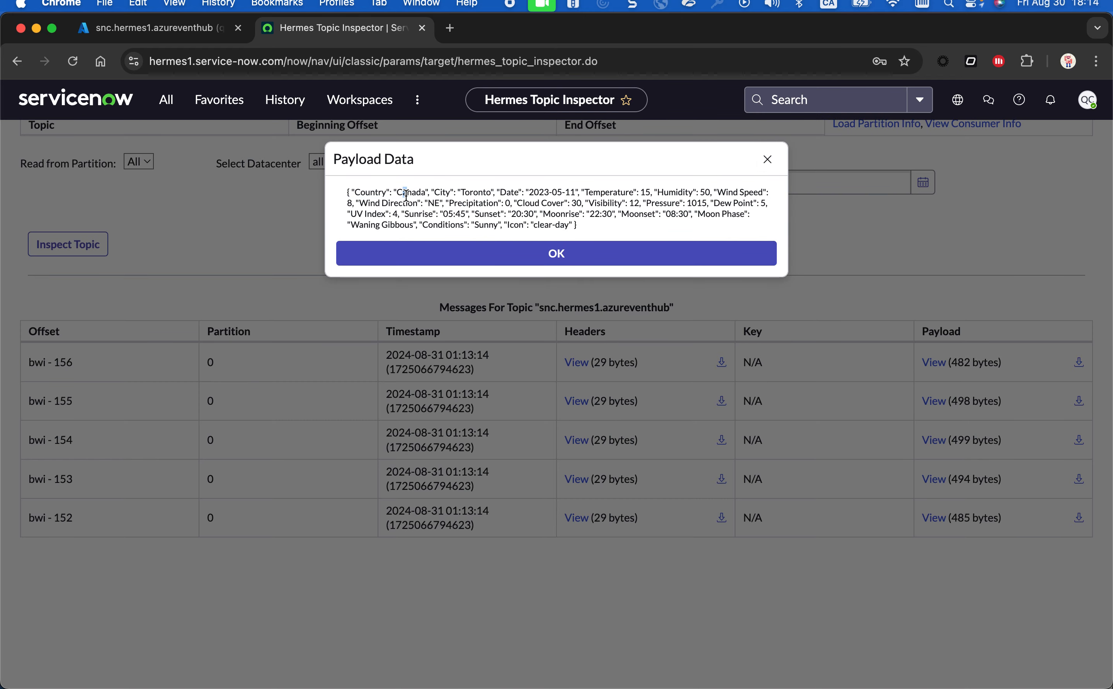
pyautogui.click(768, 160)
pyautogui.click(939, 402)
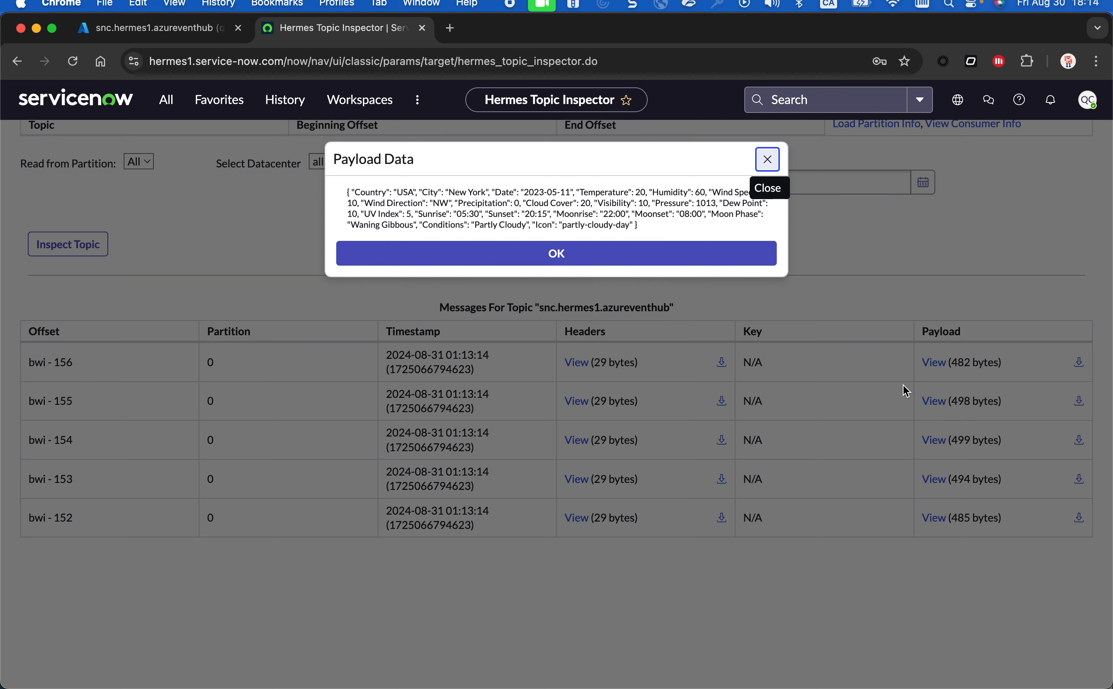
pyautogui.click(765, 161)
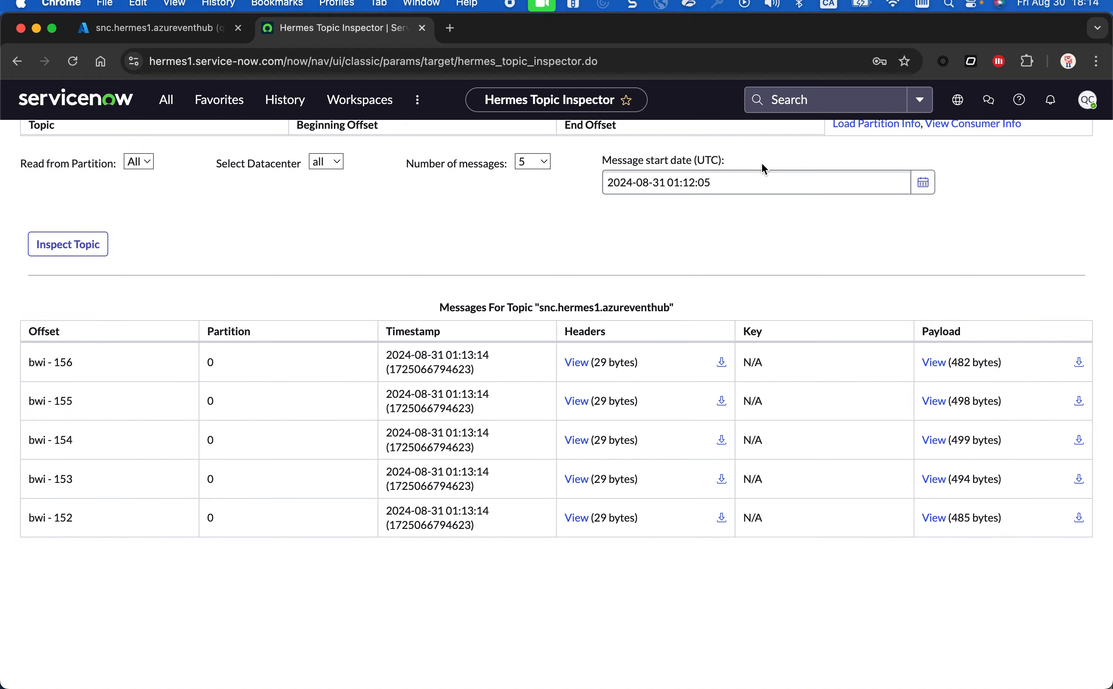
# Step: Search the modules for "message rep" and open the Stream Connect Message Replication Statistics list
pyautogui.scroll(5, 709, 277)
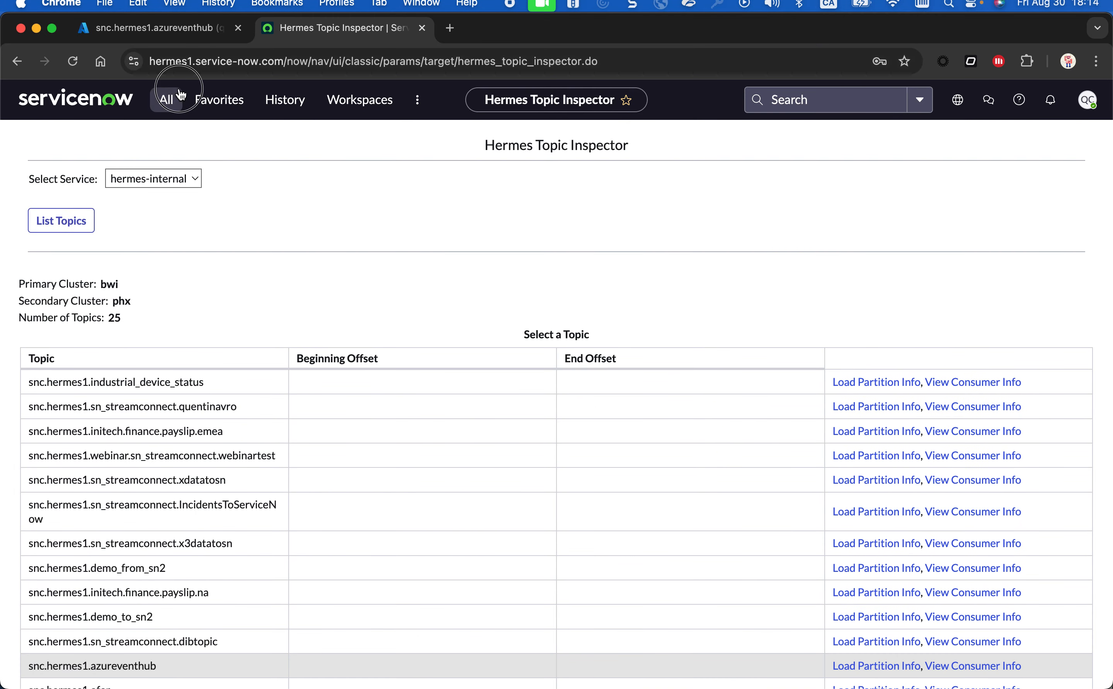
pyautogui.click(166, 100)
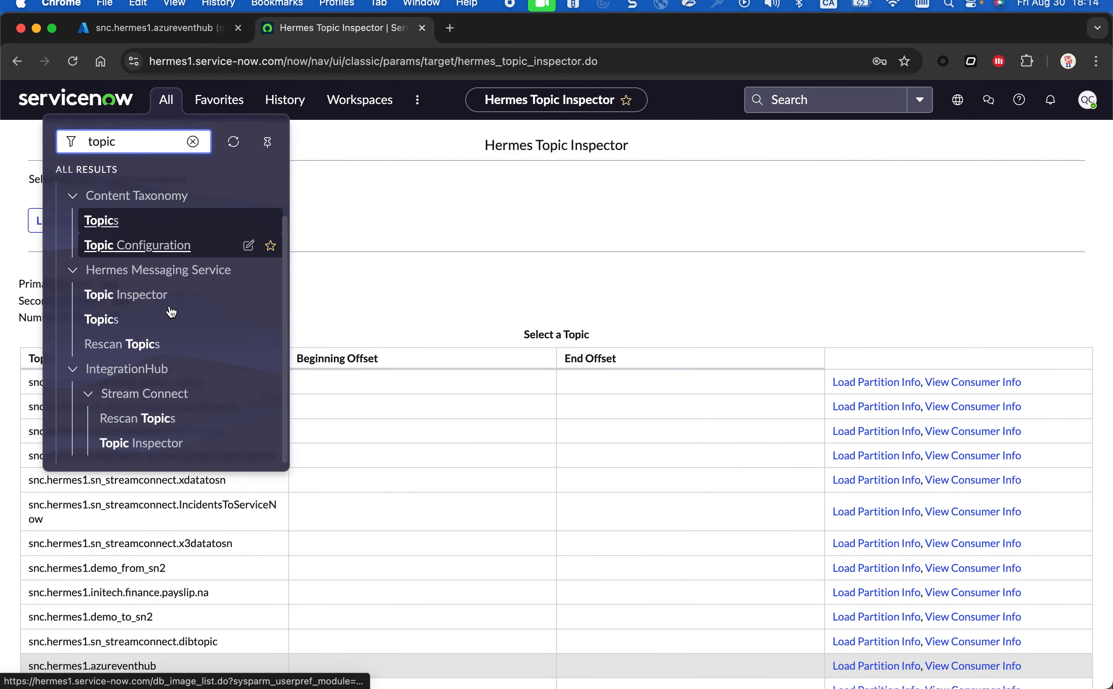
pyautogui.click(193, 141)
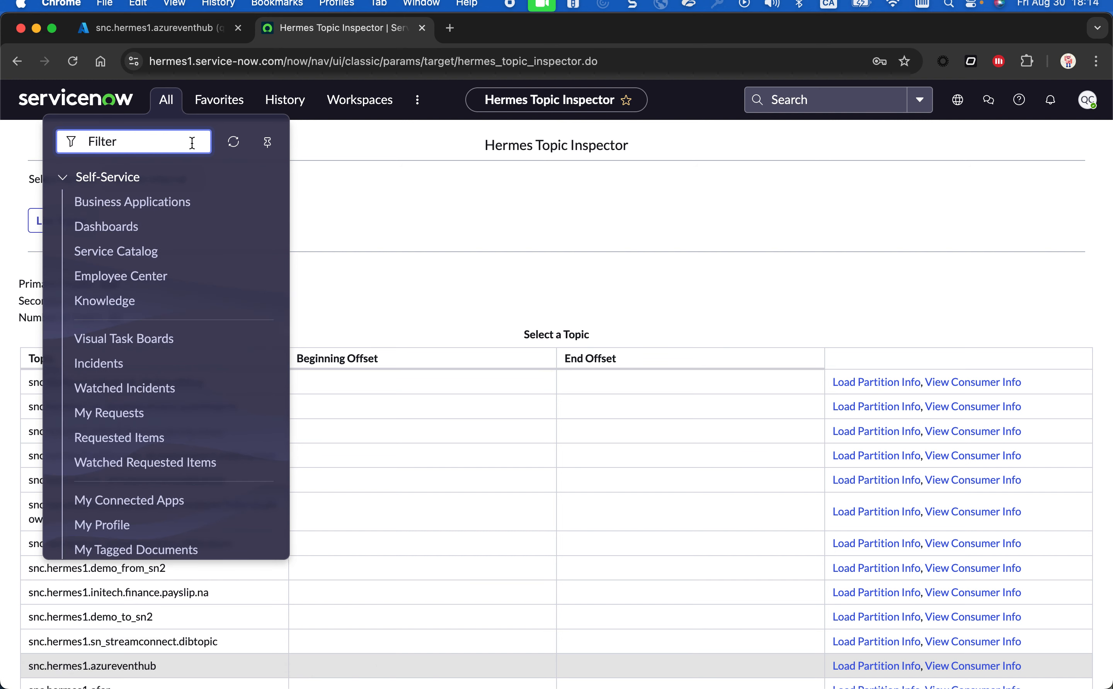
pyautogui.write('message re')
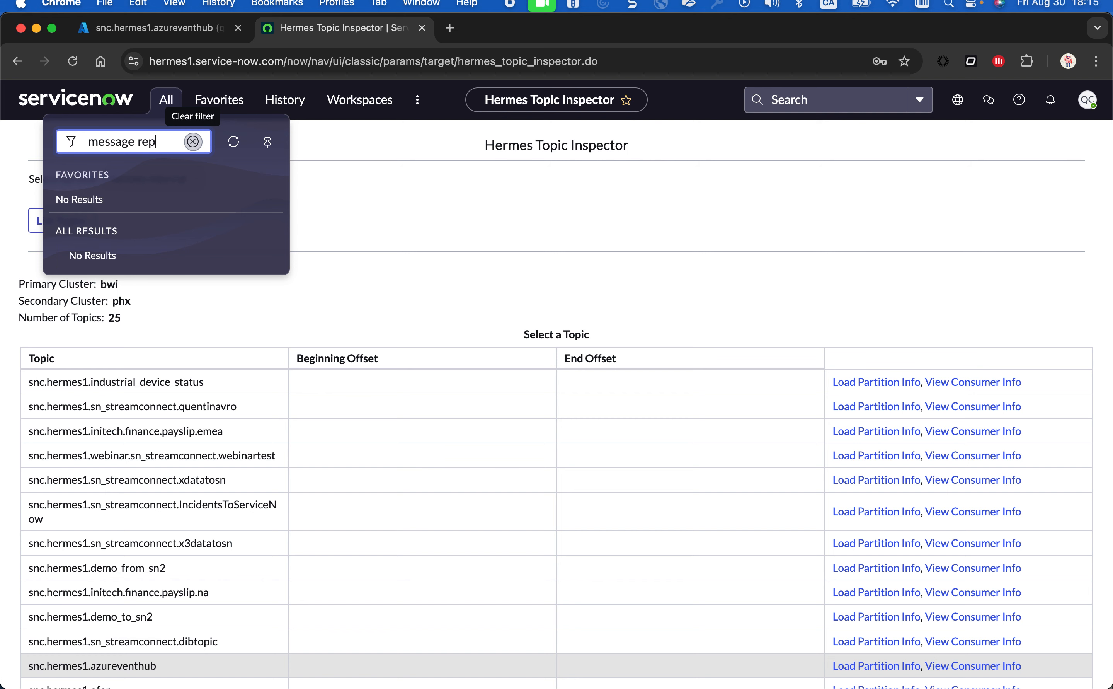
pyautogui.write('p')
pyautogui.click(194, 316)
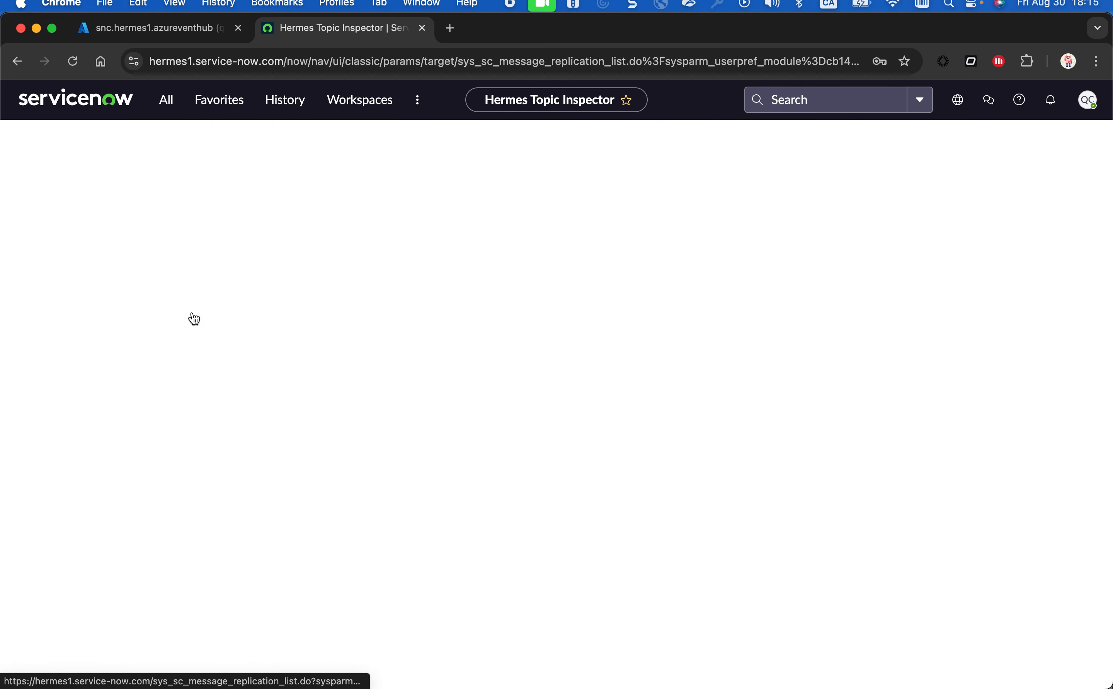
pyautogui.click(172, 96)
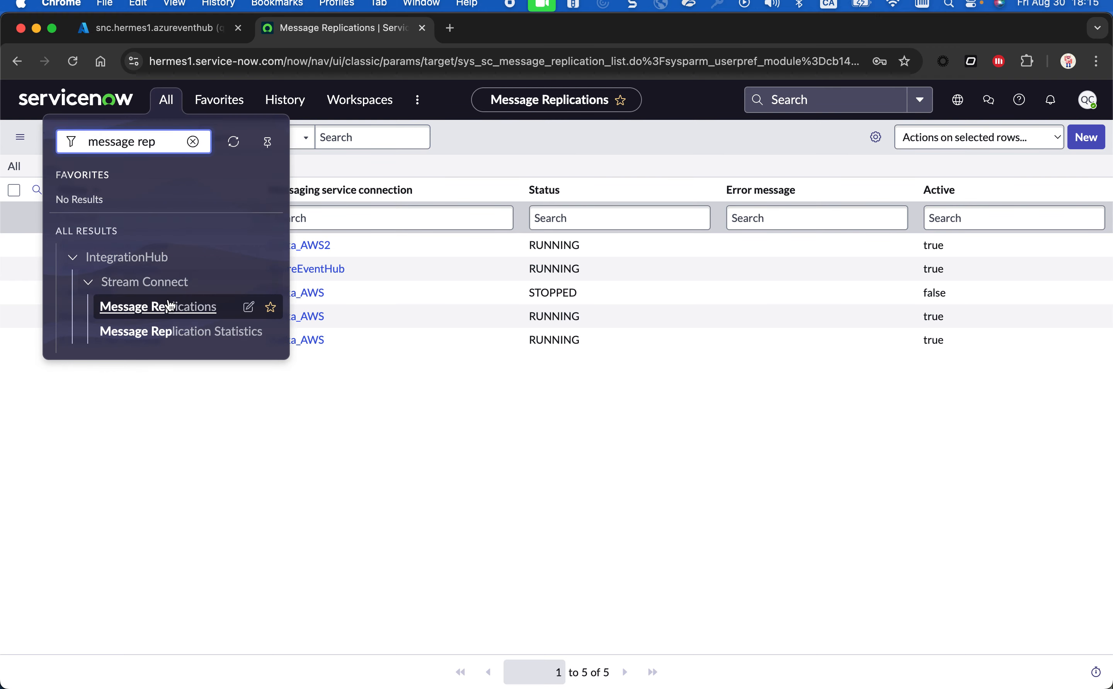
pyautogui.click(170, 305)
pyautogui.click(174, 104)
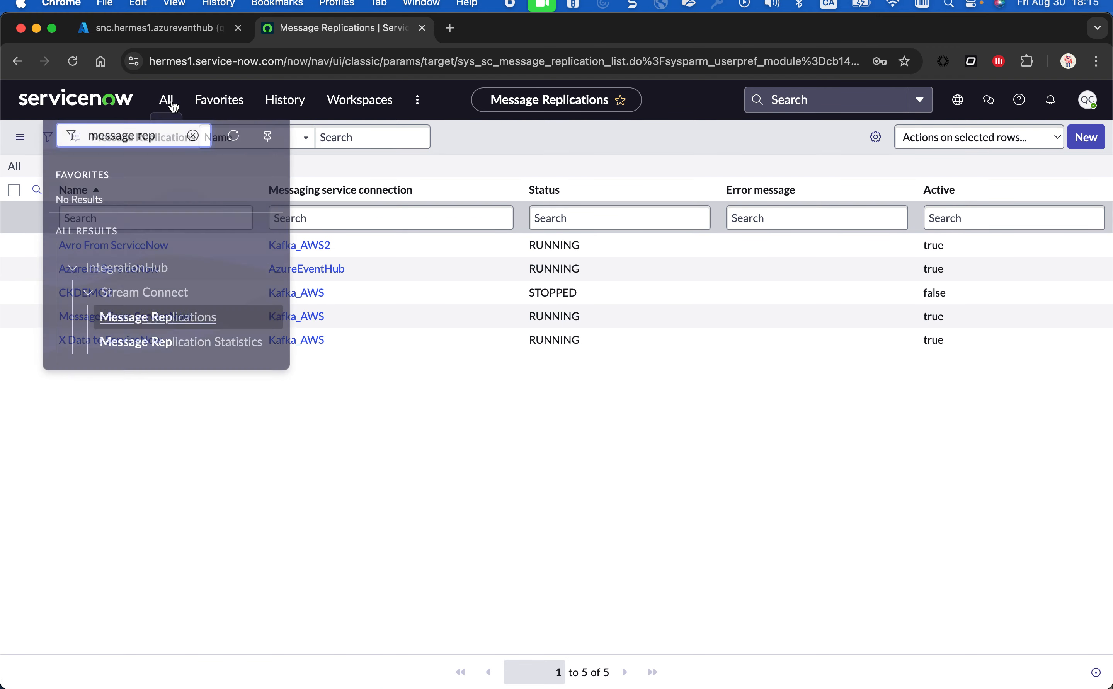
pyautogui.click(175, 330)
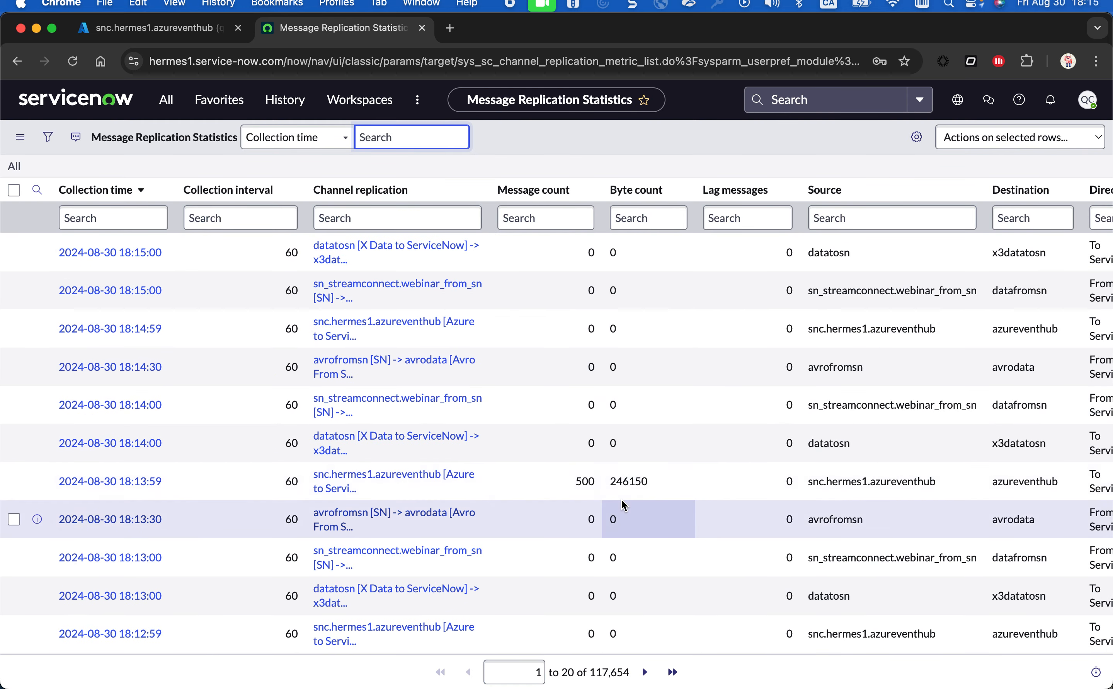
# Step: Examine the message count, byte count and record preview of the snc.hermes1.azureventhub statistic collected at 18:13:59, and look through the list
pyautogui.doubleClick(604, 480)
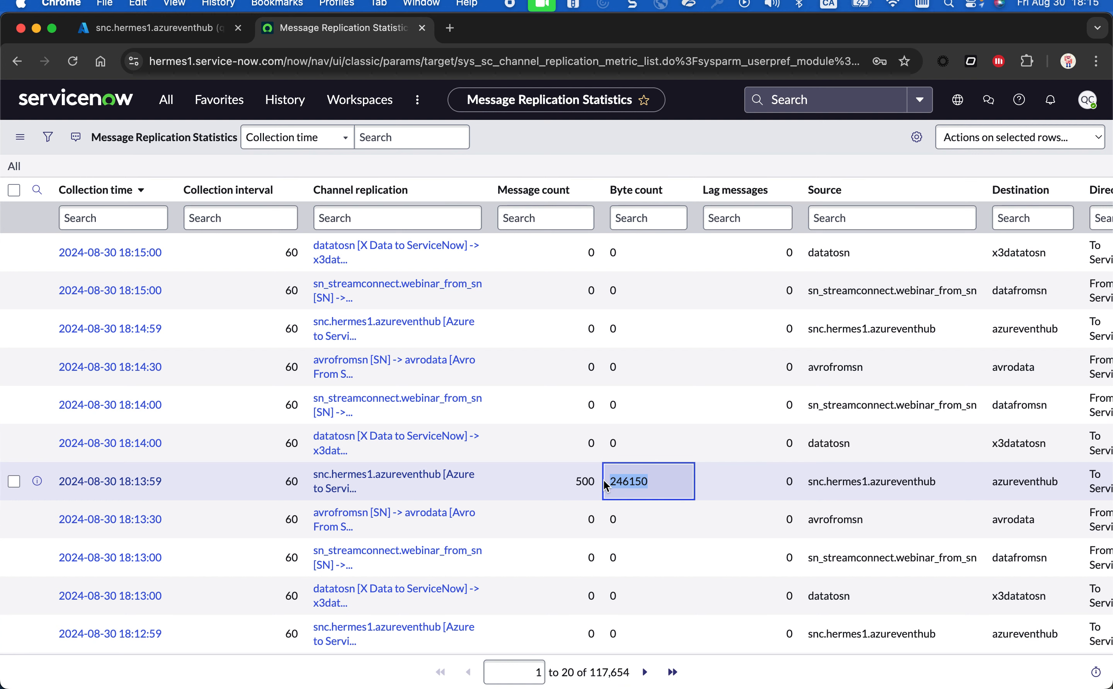
pyautogui.hscroll(2, 606, 485)
pyautogui.hscroll(-2, 606, 485)
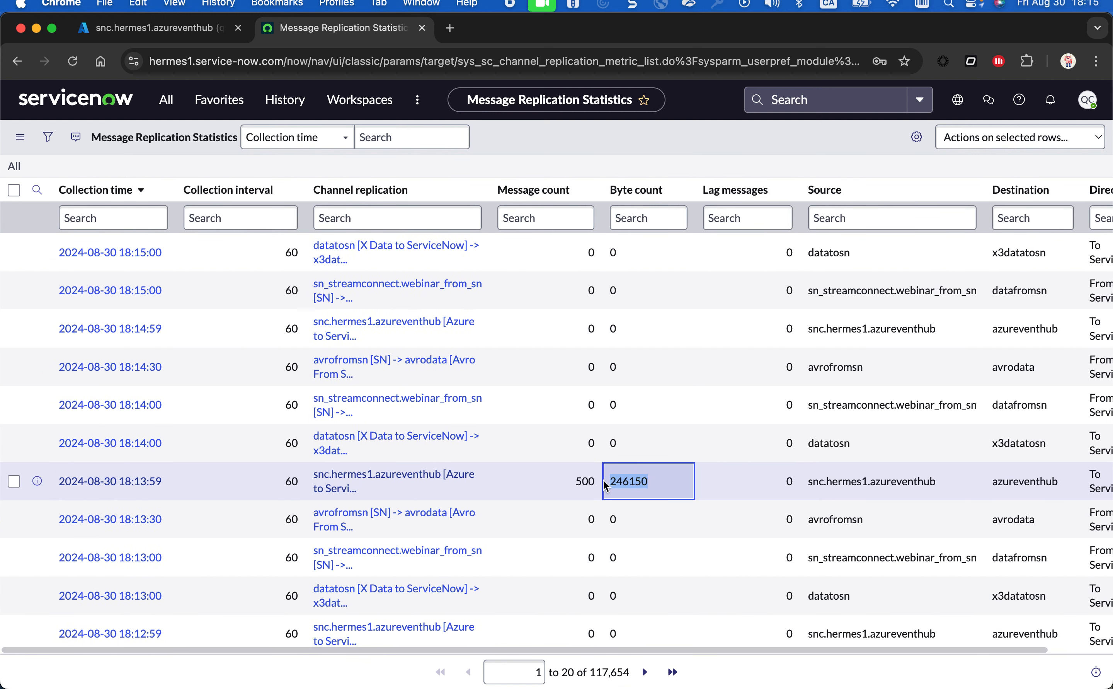
pyautogui.moveTo(578, 479); pyautogui.dragTo(589, 478)
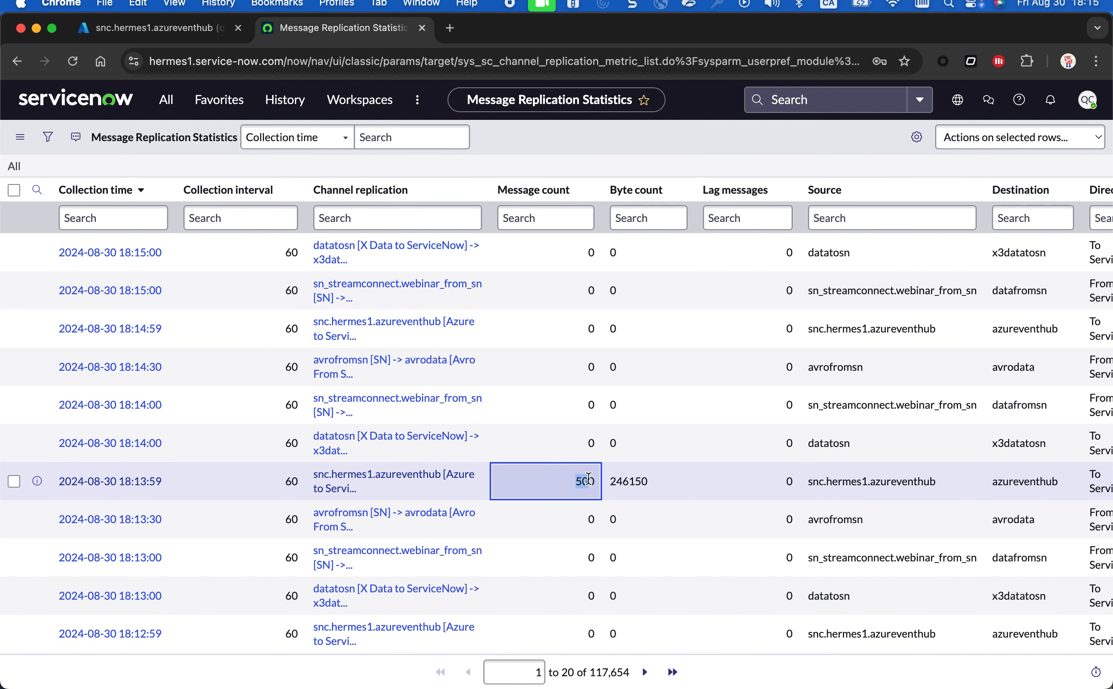
pyautogui.click(35, 482)
pyautogui.click(35, 482)
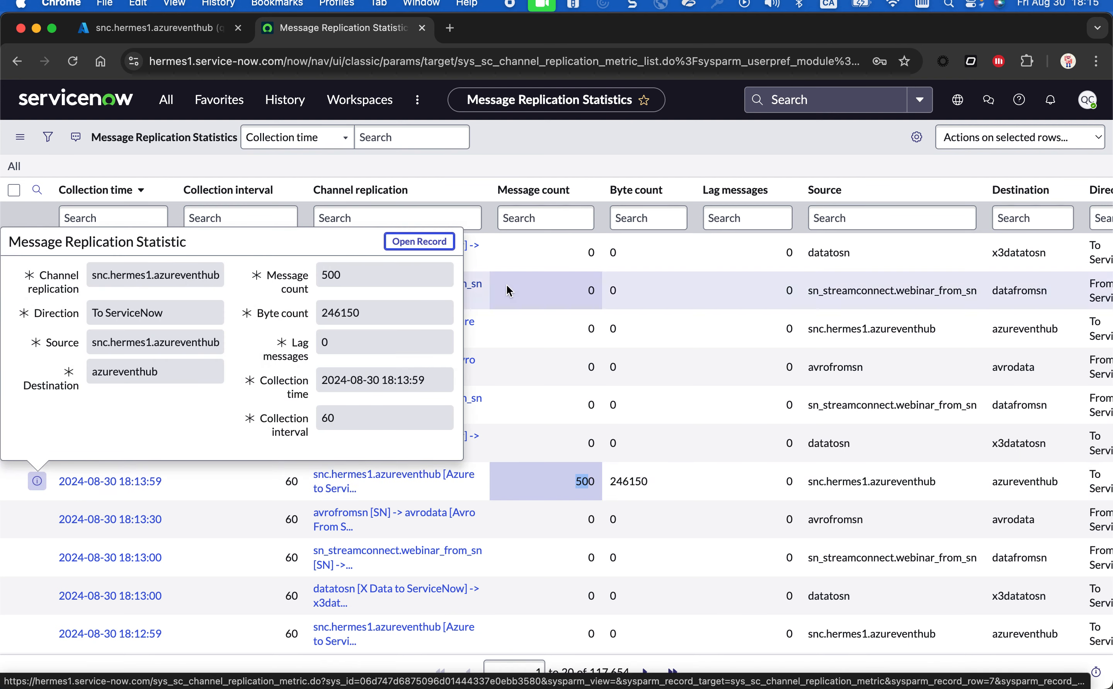
pyautogui.moveTo(343, 272); pyautogui.dragTo(328, 271)
pyautogui.moveTo(367, 309); pyautogui.dragTo(303, 316)
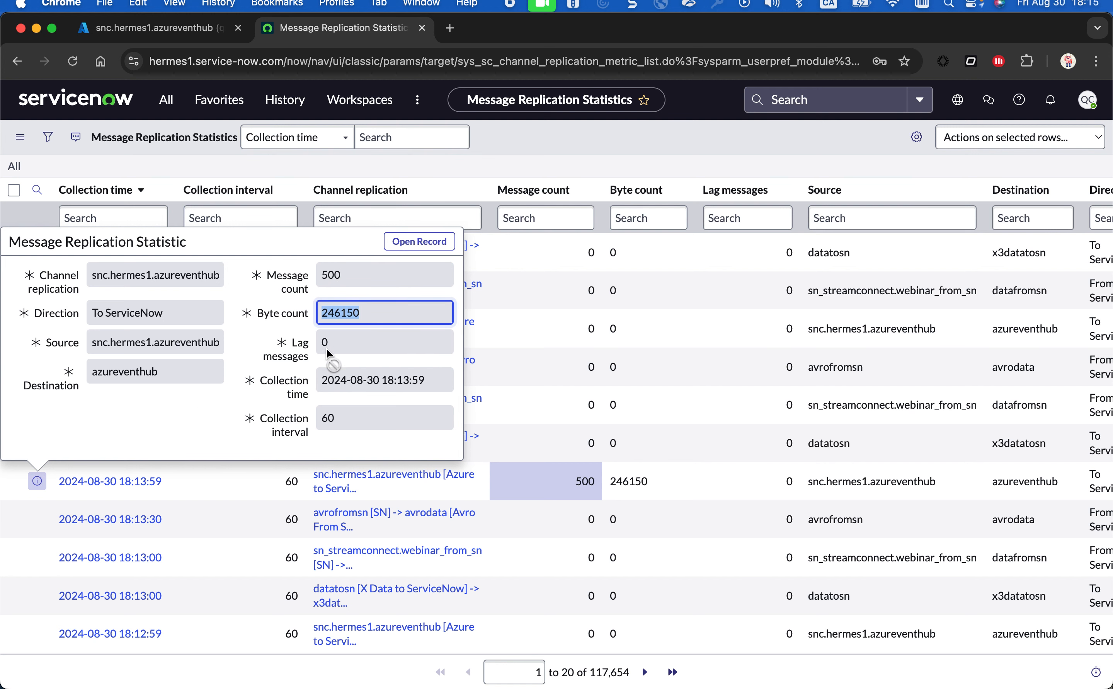
pyautogui.click(604, 135)
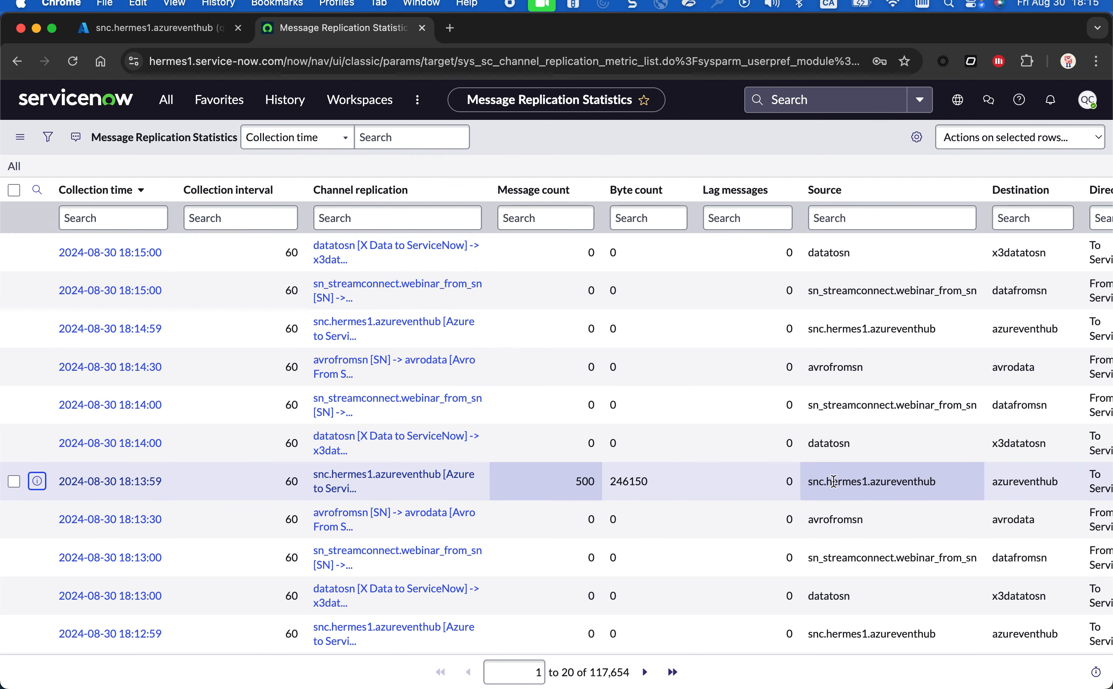
pyautogui.scroll(-8, 834, 481)
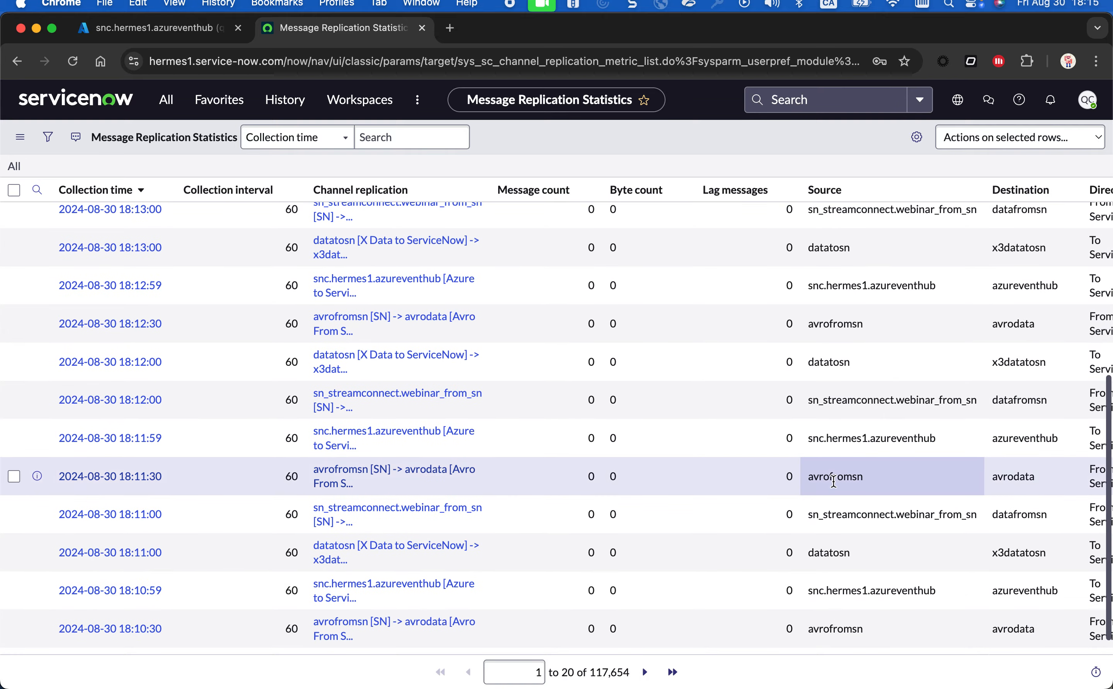
pyautogui.scroll(10, 834, 480)
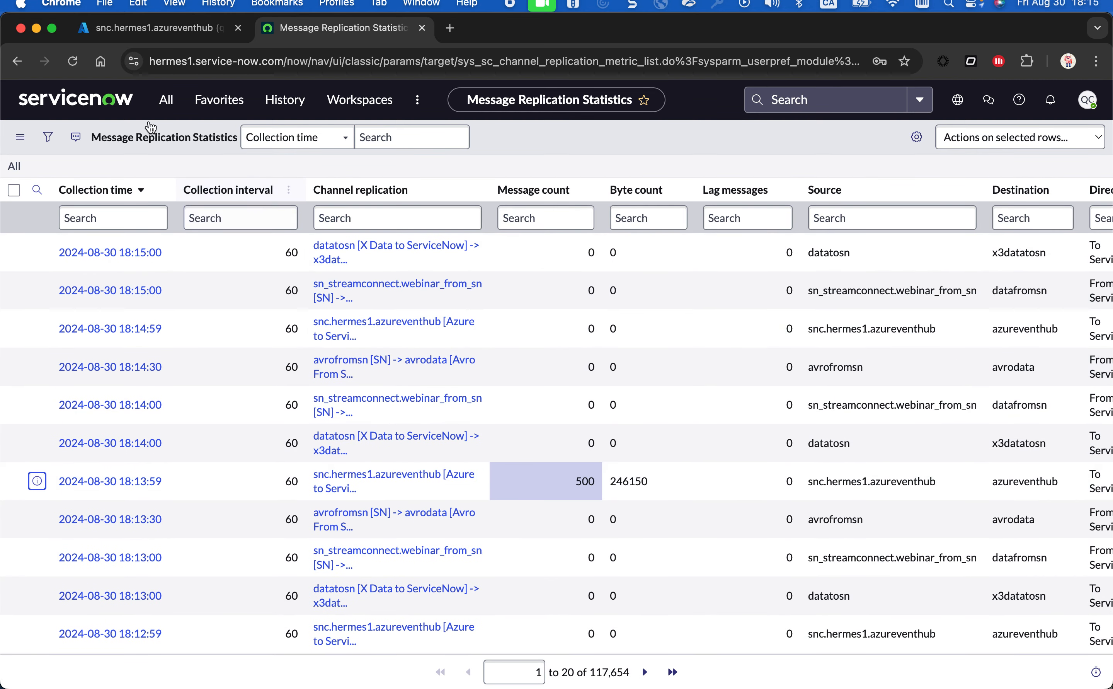
pyautogui.click(166, 99)
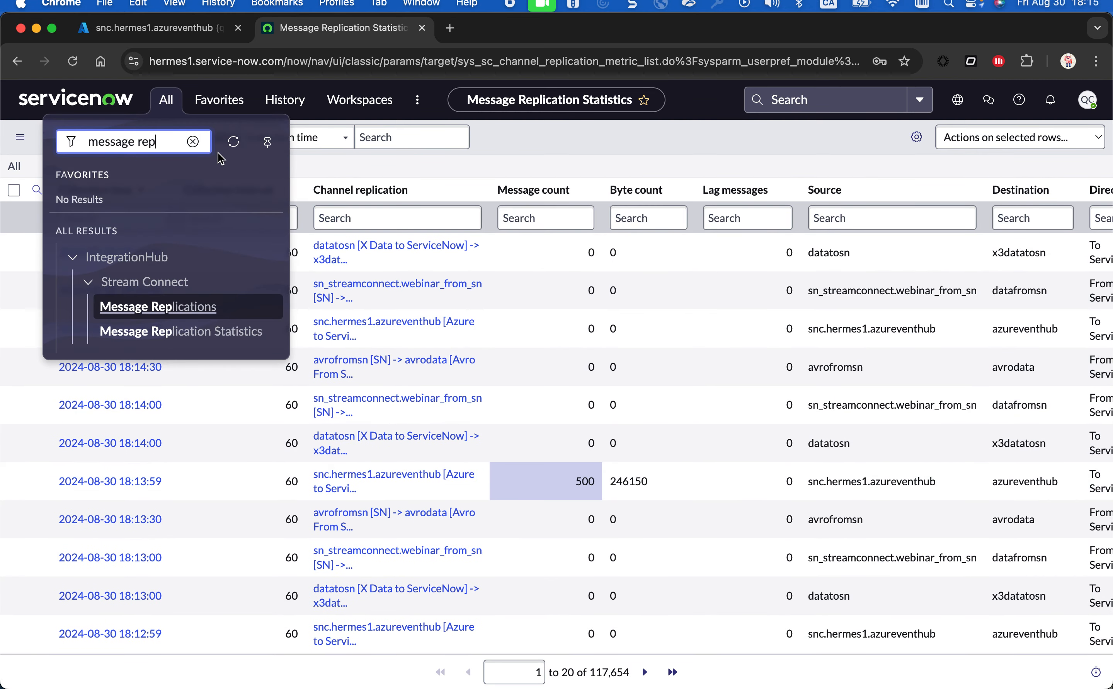
pyautogui.click(577, 167)
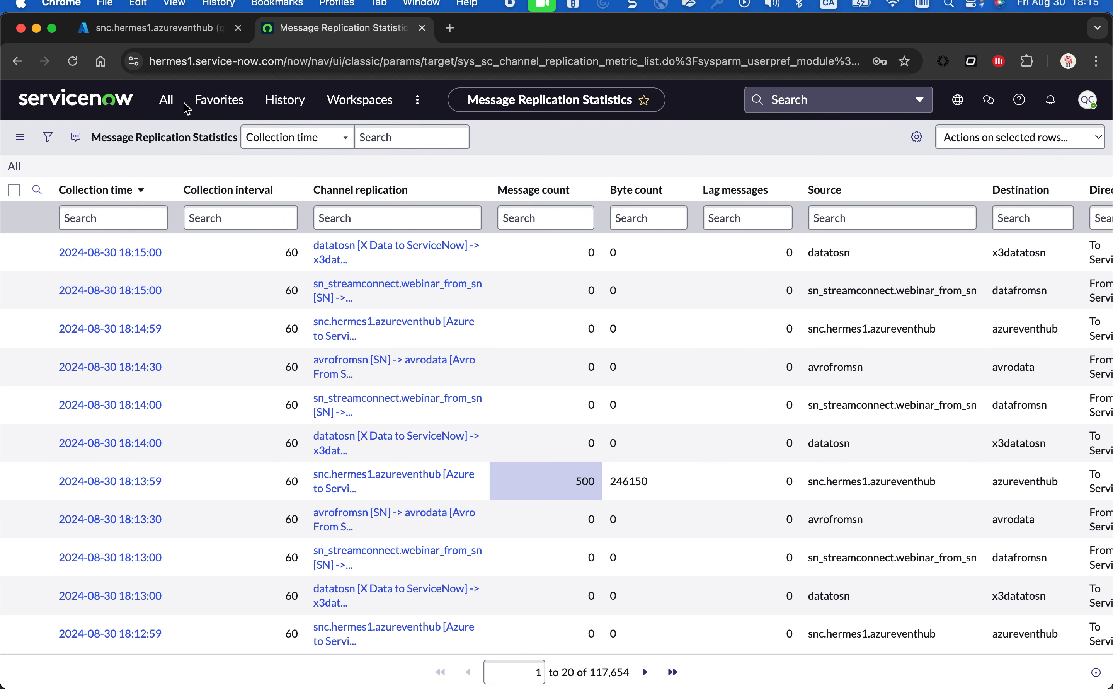